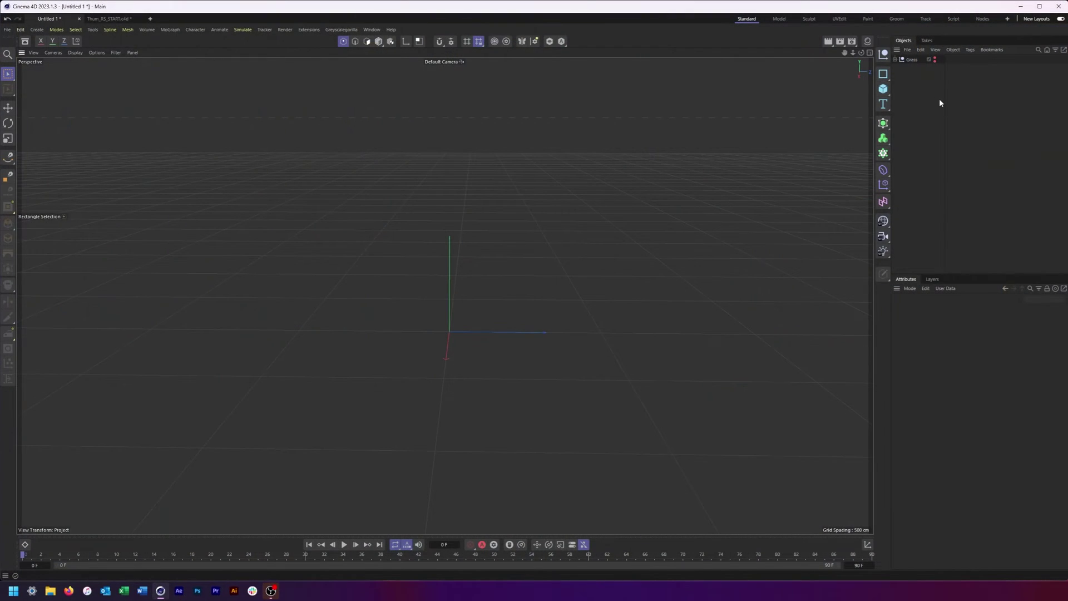
Add a 400 × 400 cm Rectangle spline to the scene
click(884, 74)
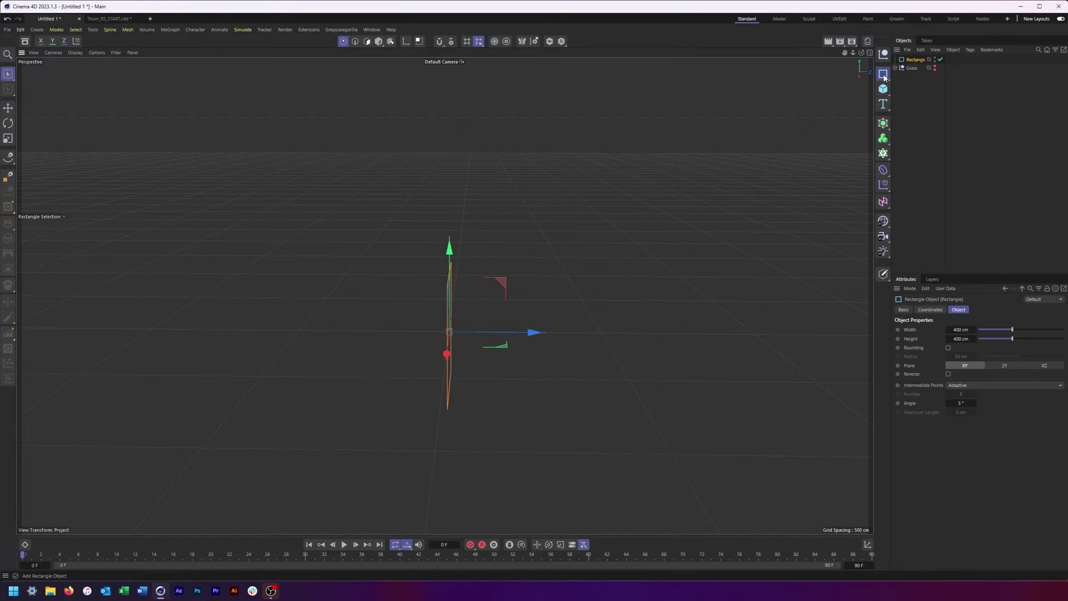
Add a 200 cm-radius Circle spline and frame it in the view
drag(884, 77, 962, 89)
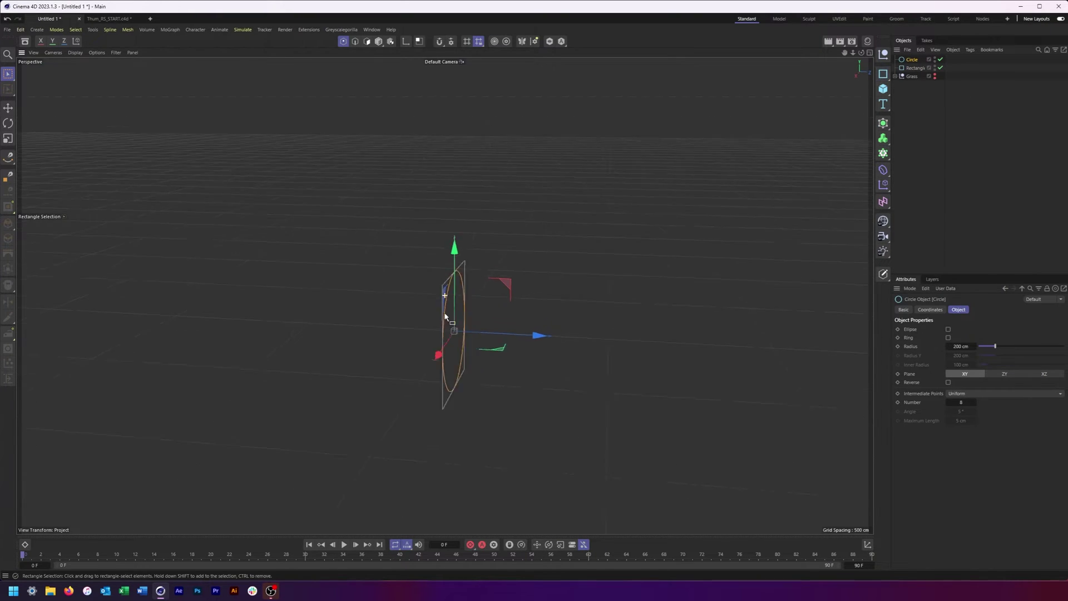
alt+drag(445, 317, 604, 314)
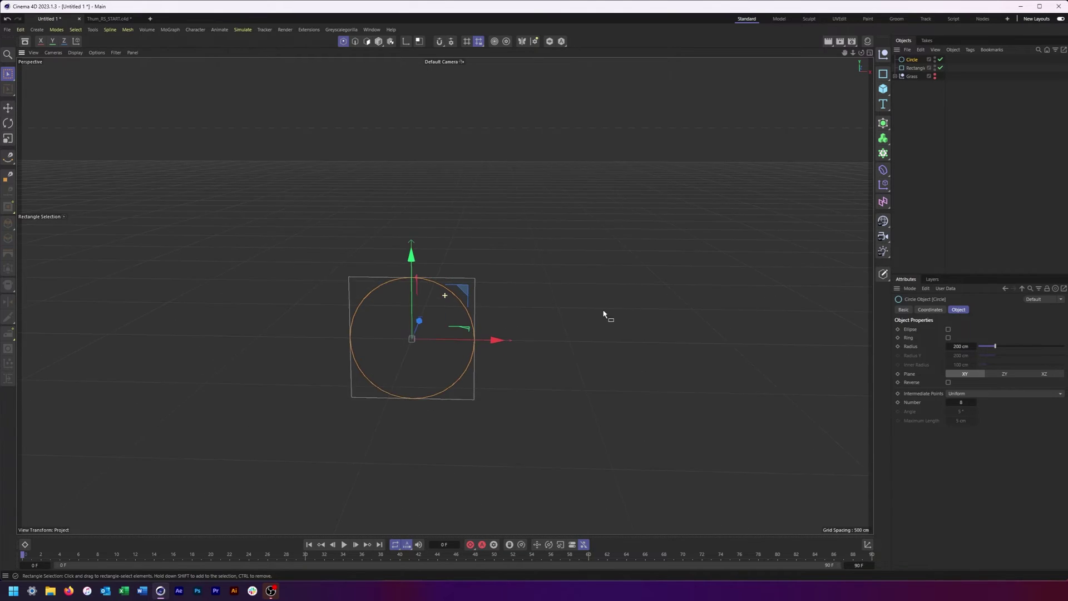
scroll(445, 328, up, 4)
mouse_move(482, 317)
alt+middle_down()
mouse_move(527, 302)
mouse_move(500, 308)
alt+middle_up()
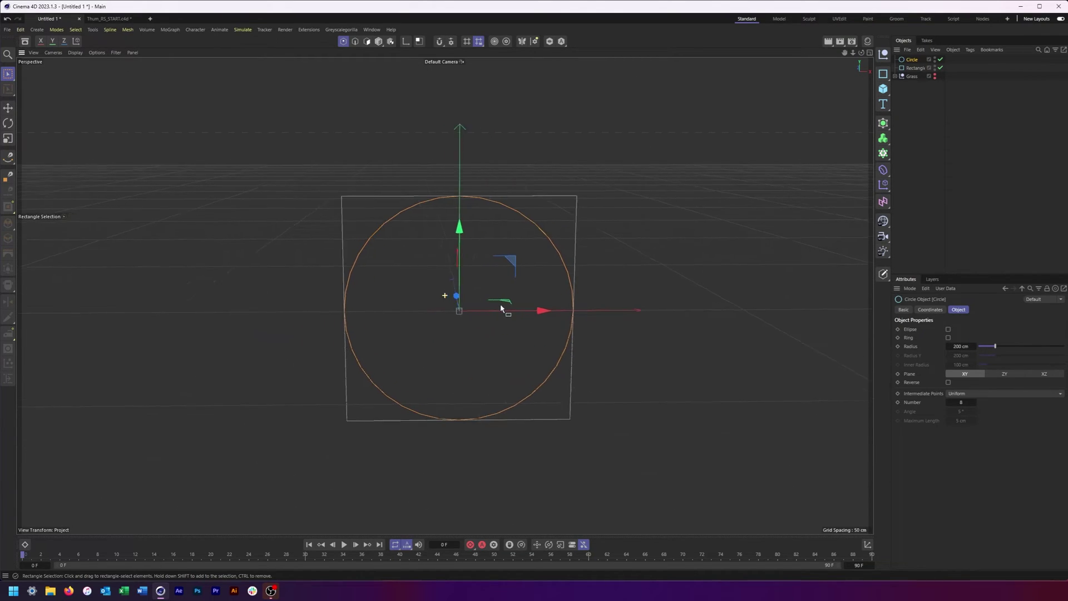
Move the Rectangle left to overlap the circle, scale it up, then select both splines
click(913, 67)
drag(508, 311, 470, 300)
key(t)
alt+middle_drag(429, 315, 494, 303)
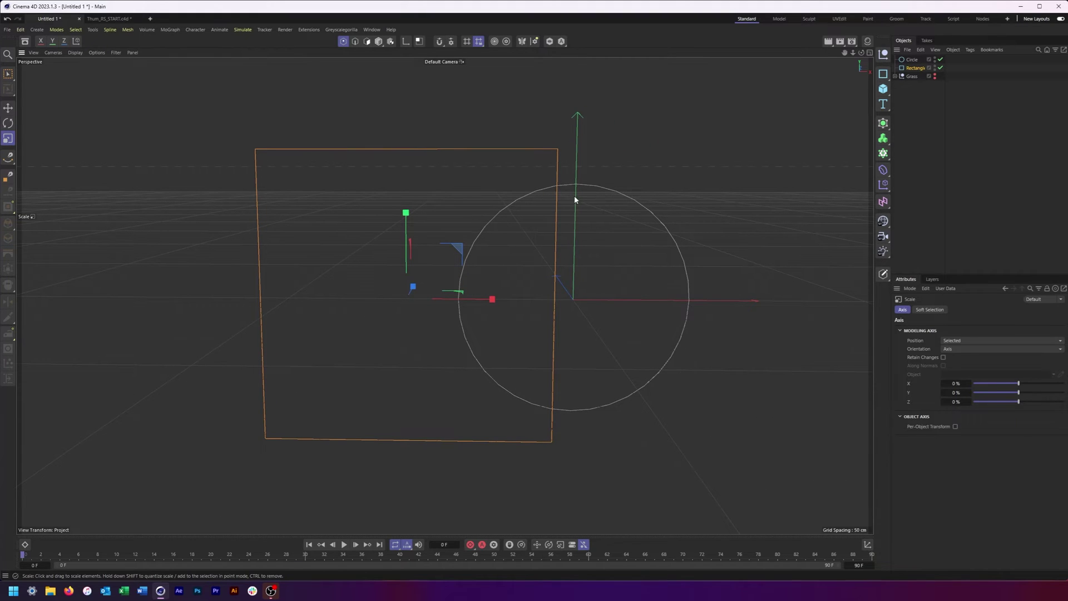
click(912, 60)
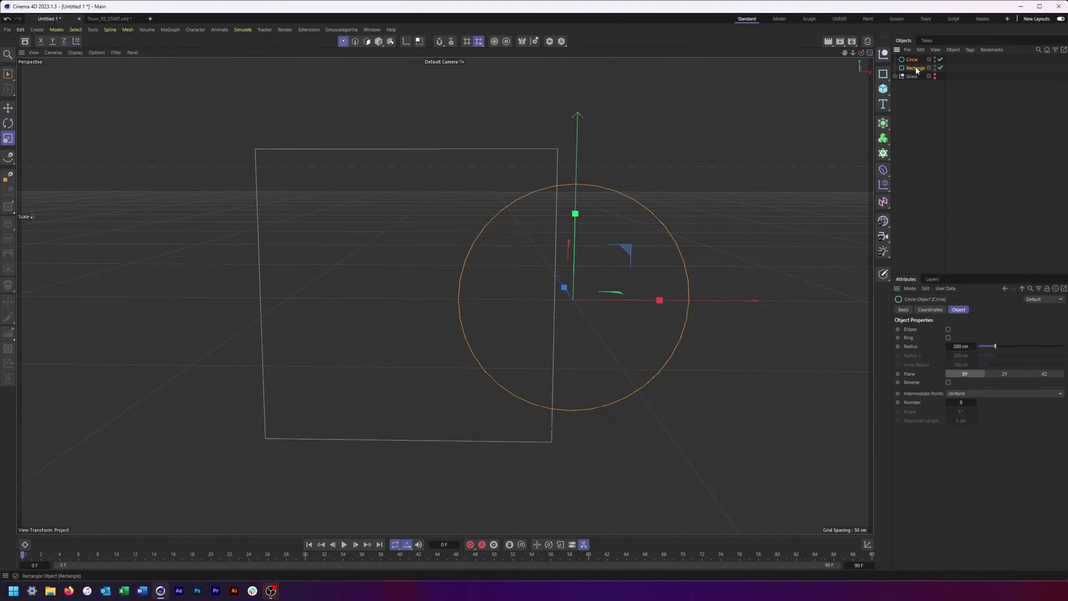
ctrl+click(915, 68)
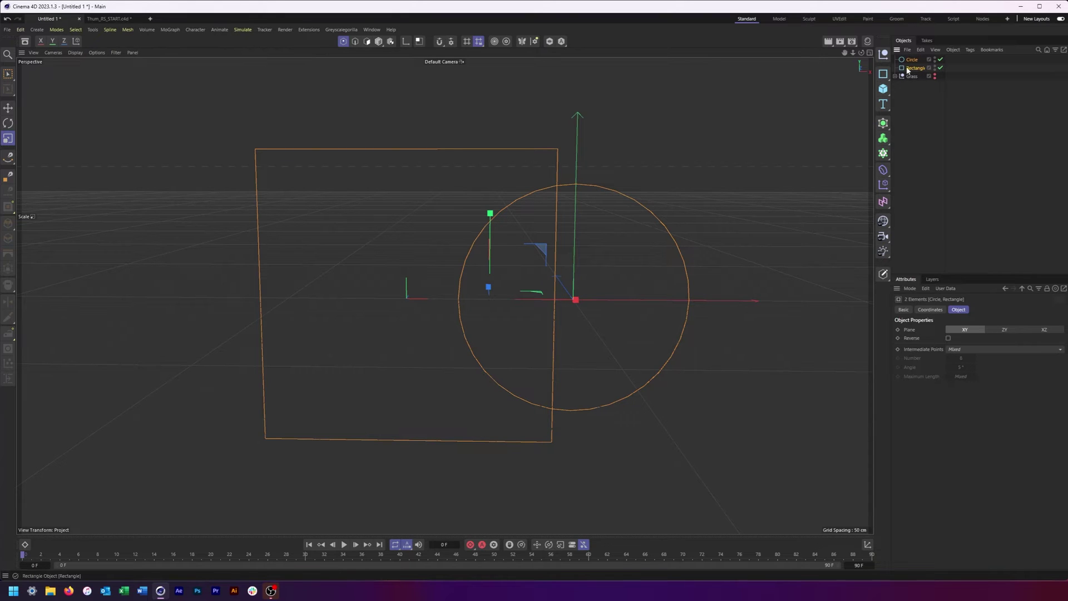
Add a Spline Mask and place the Circle and Rectangle under it
click(884, 124)
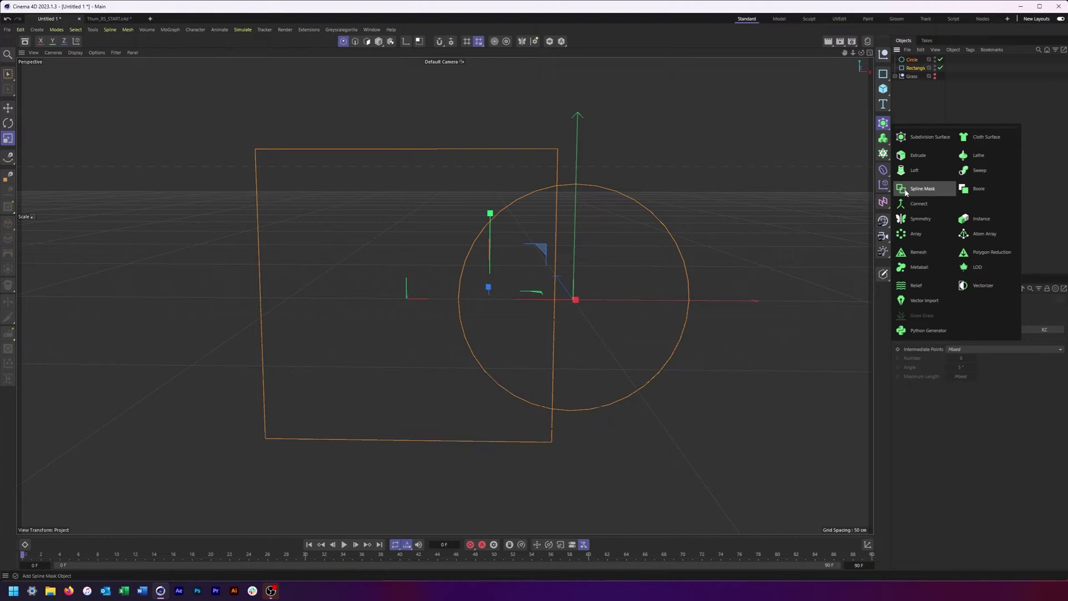
click(923, 189)
click(911, 68)
ctrl+click(910, 77)
drag(910, 77, 915, 59)
Review the Spline Mask (Union mode), Circle and Rectangle settings
click(915, 60)
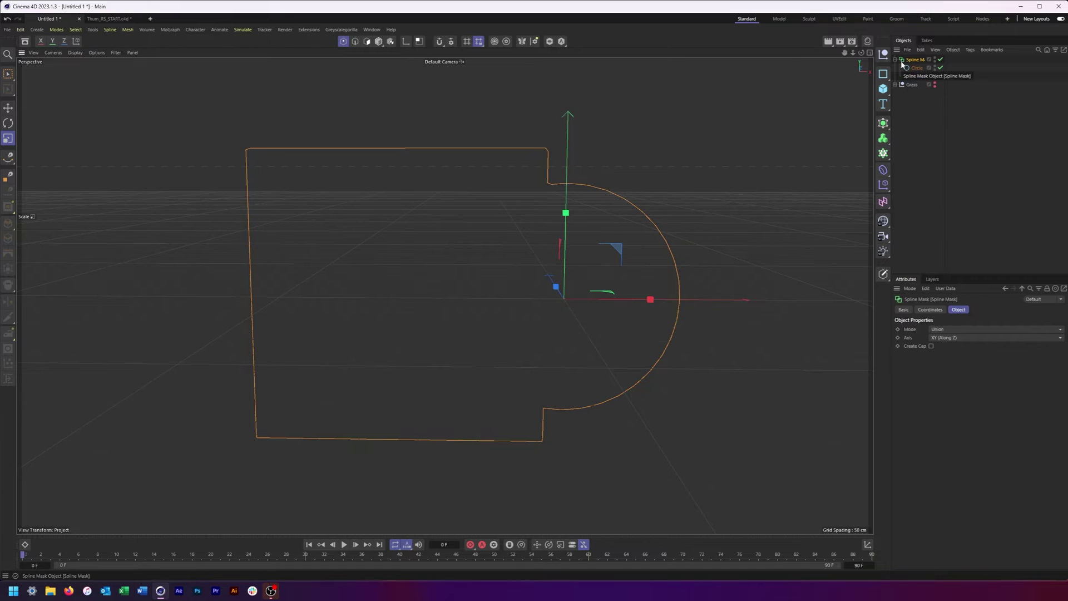
click(913, 68)
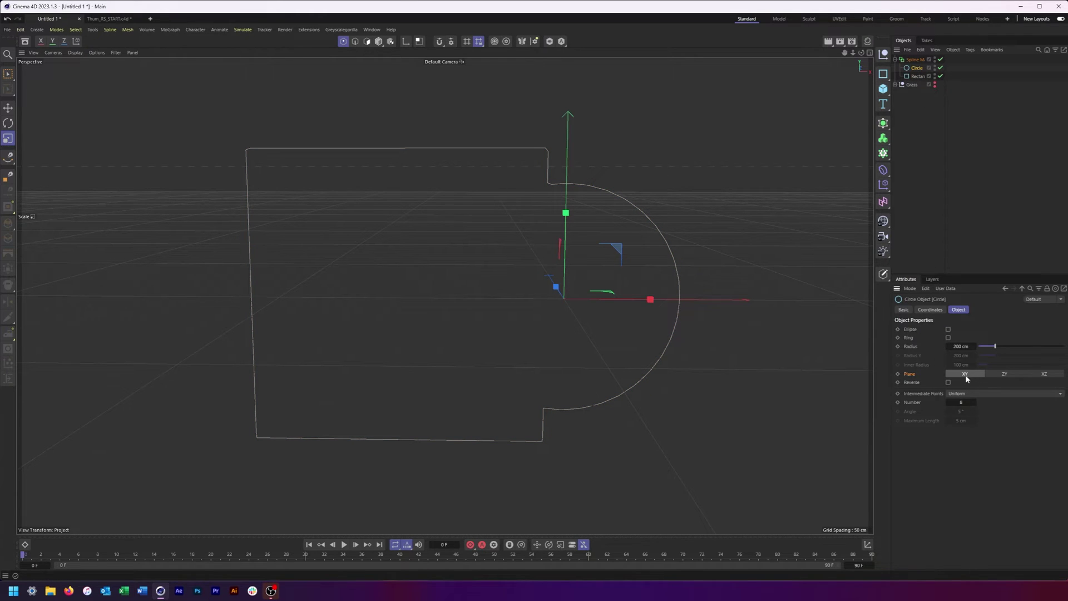
click(917, 76)
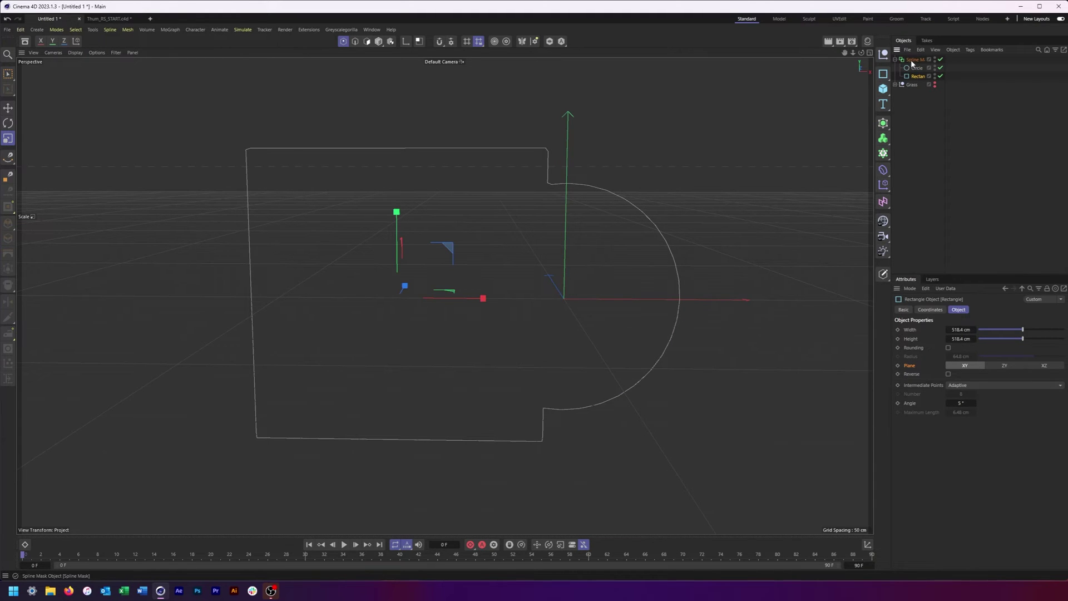
click(910, 59)
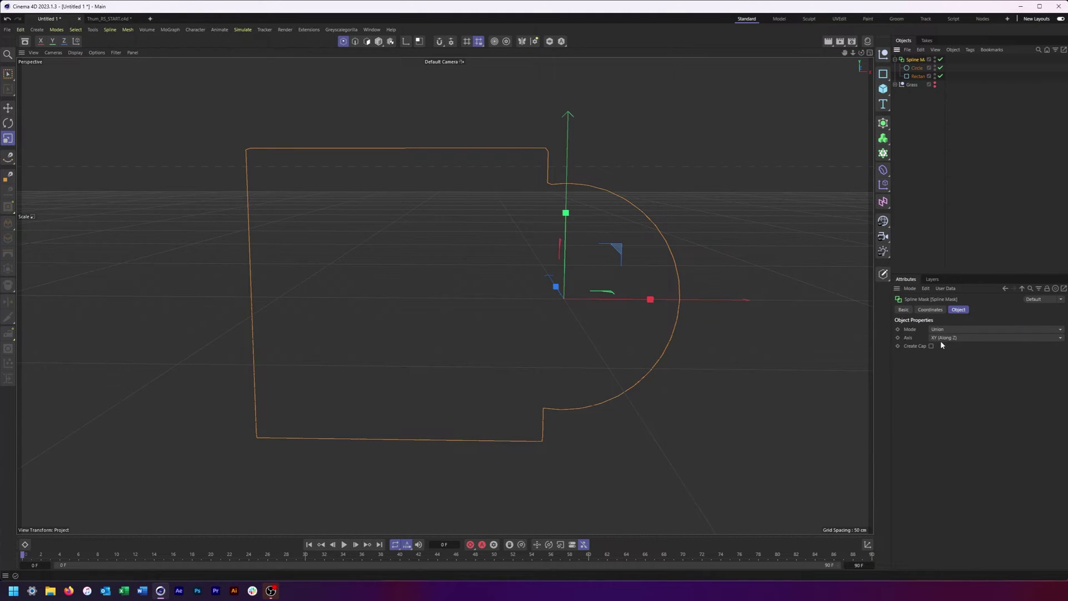
key(e)
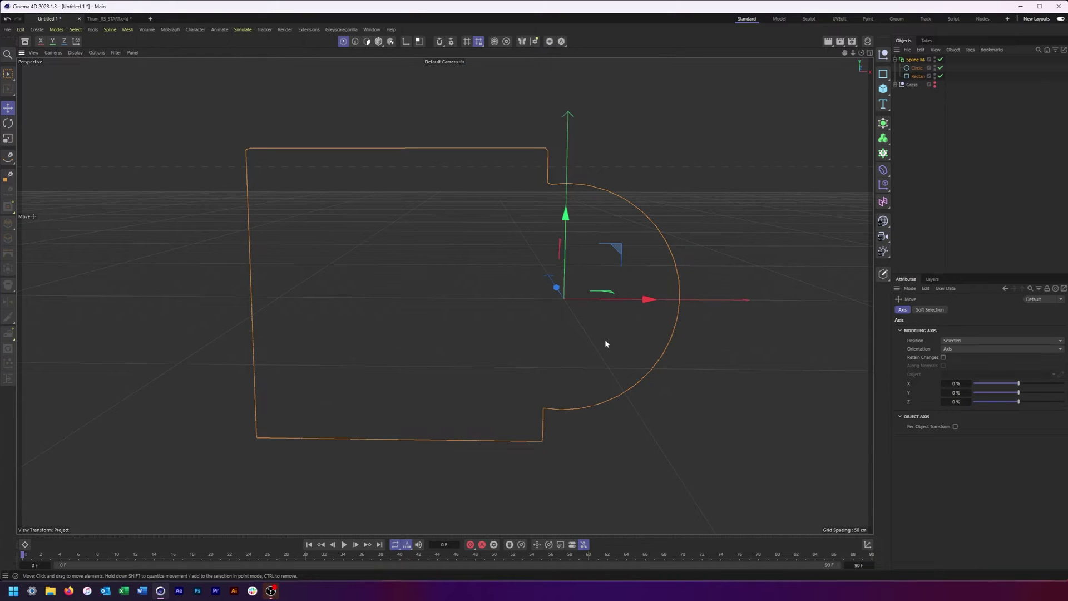
alt+drag(606, 342, 714, 310)
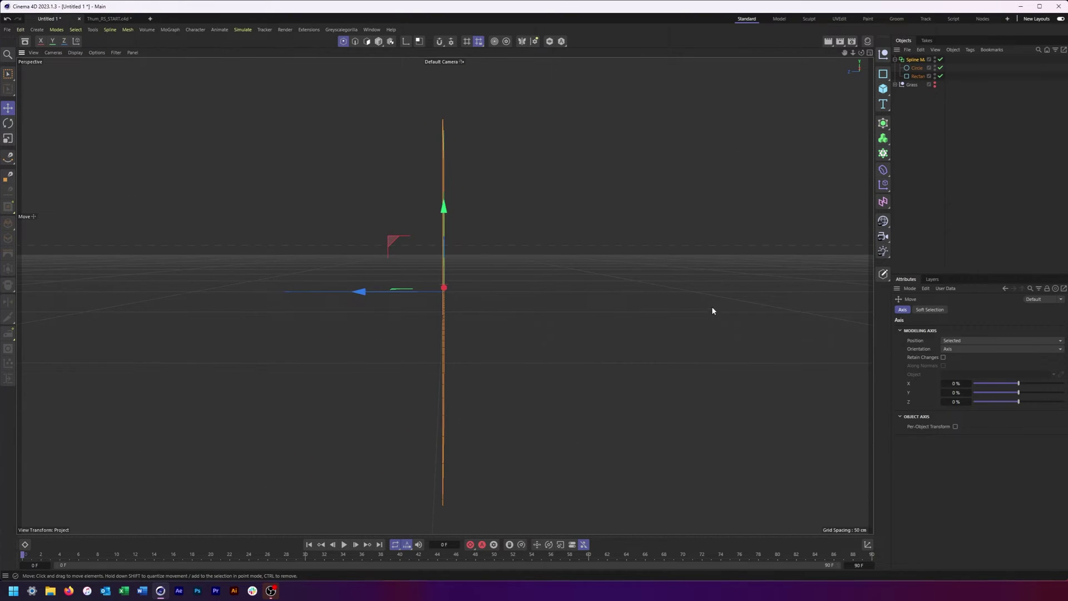
click(915, 60)
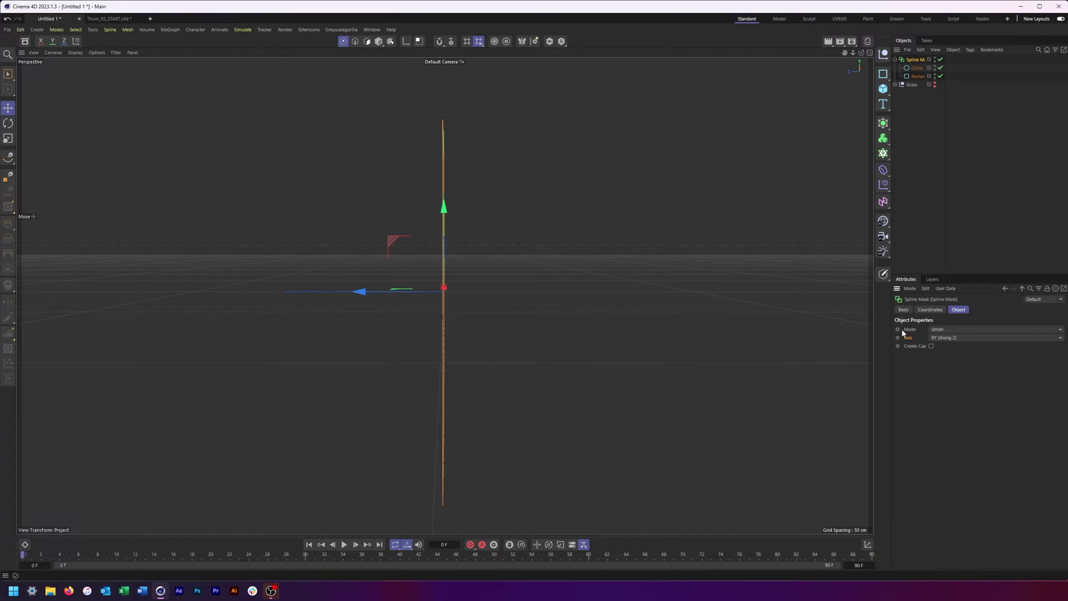
alt+drag(655, 341, 428, 336)
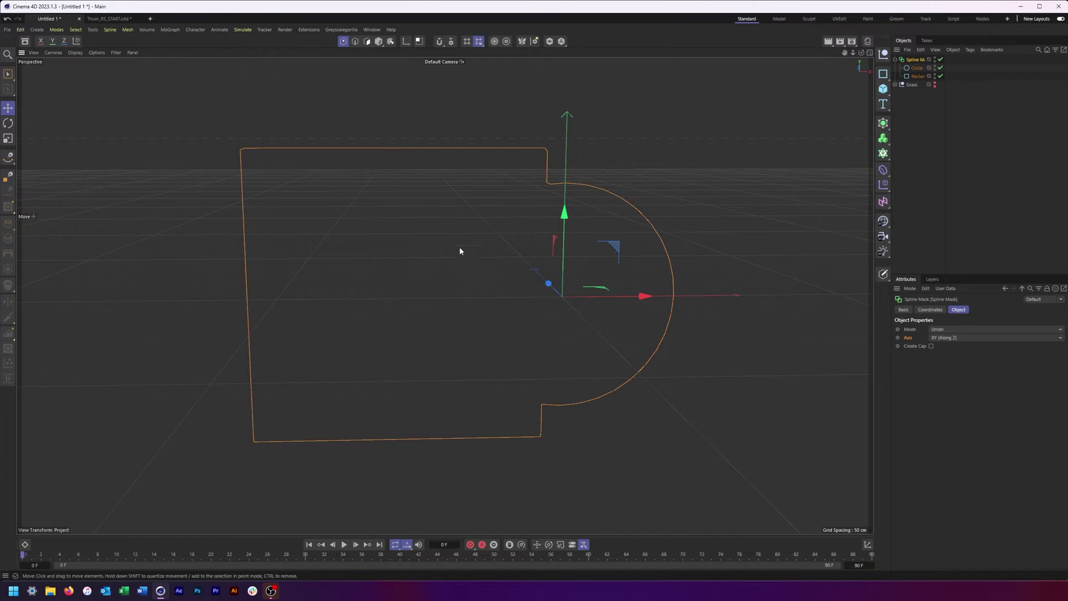
alt+drag(633, 310, 720, 305)
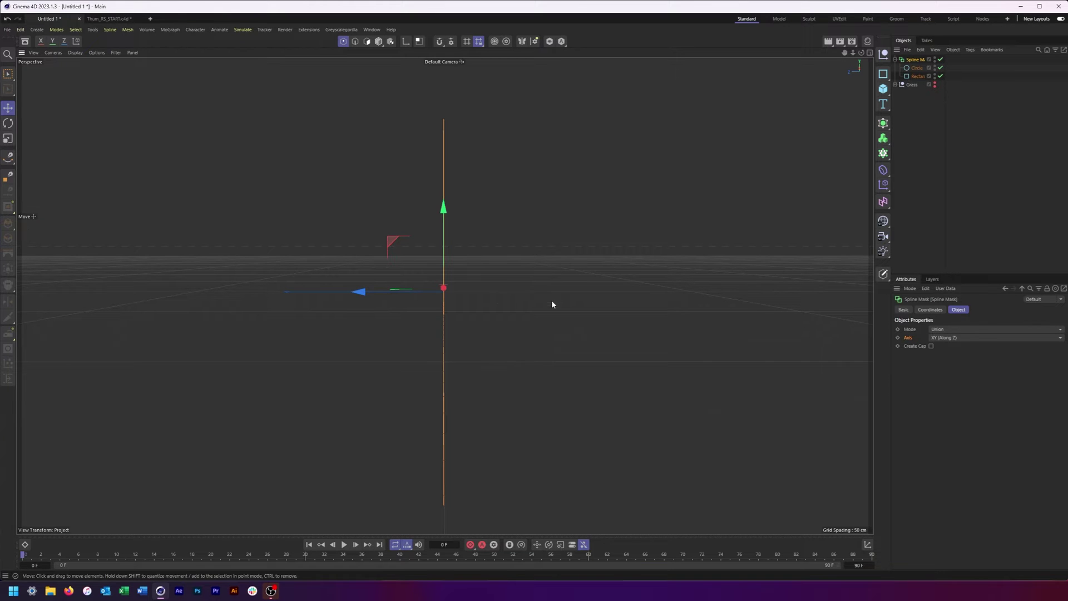
alt+drag(559, 265, 534, 284)
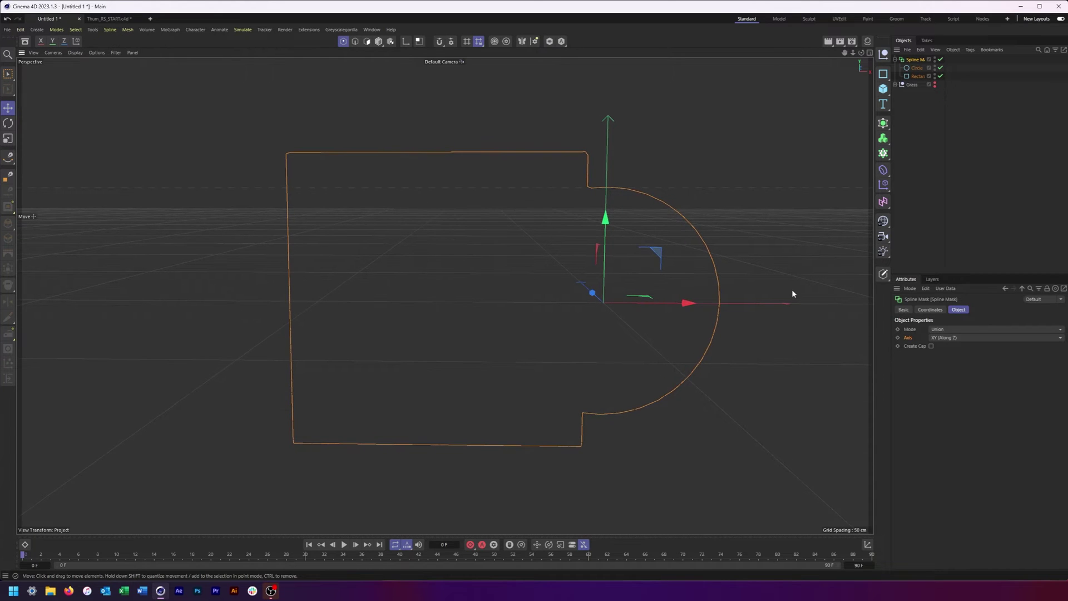
click(948, 332)
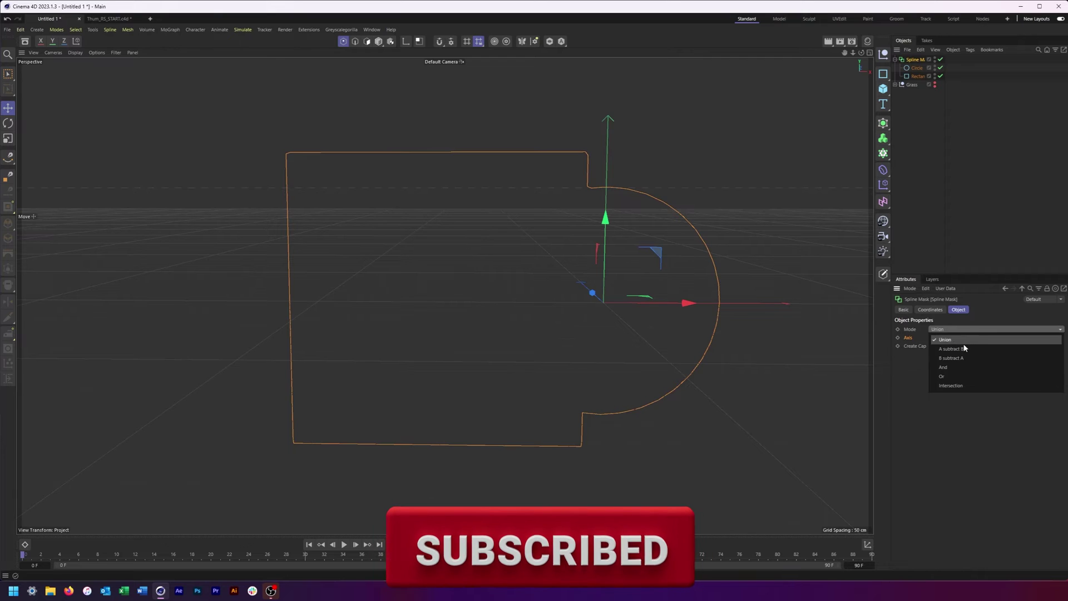
click(964, 349)
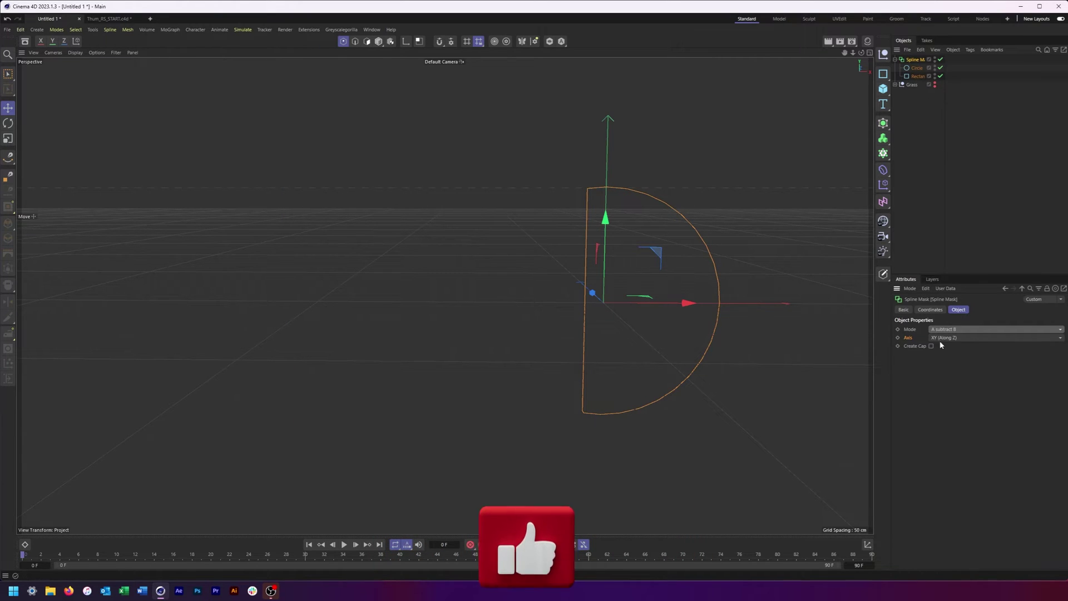
click(954, 331)
click(960, 359)
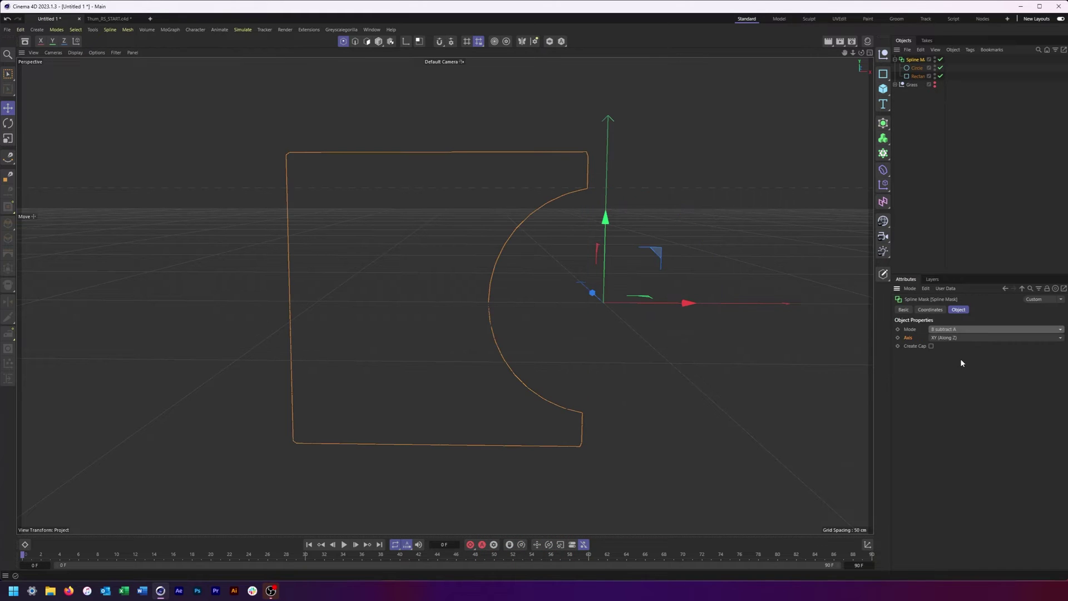
click(966, 367)
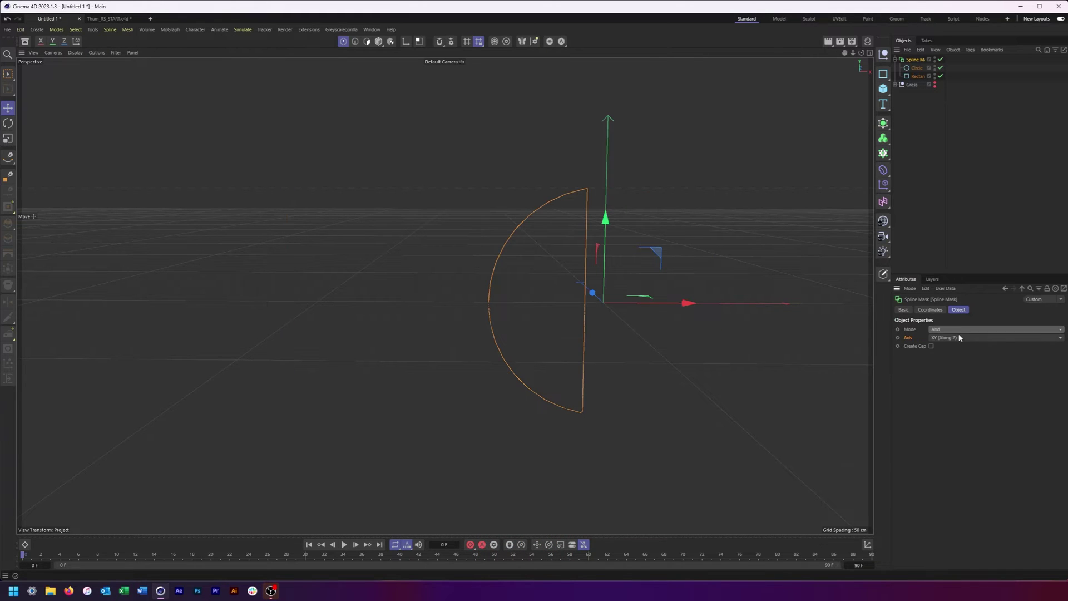
click(962, 330)
click(965, 377)
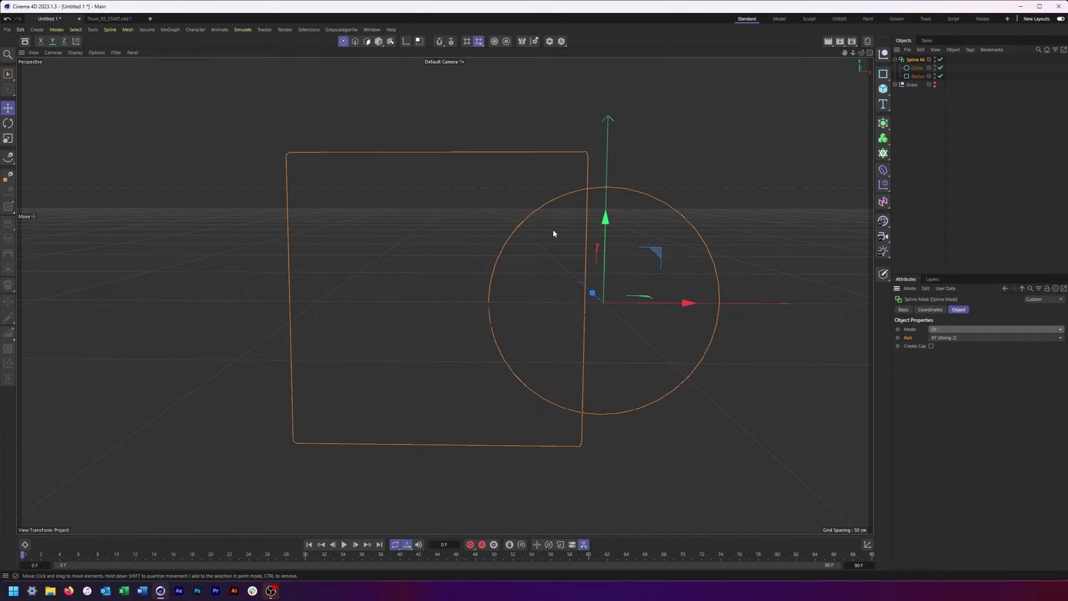
click(984, 329)
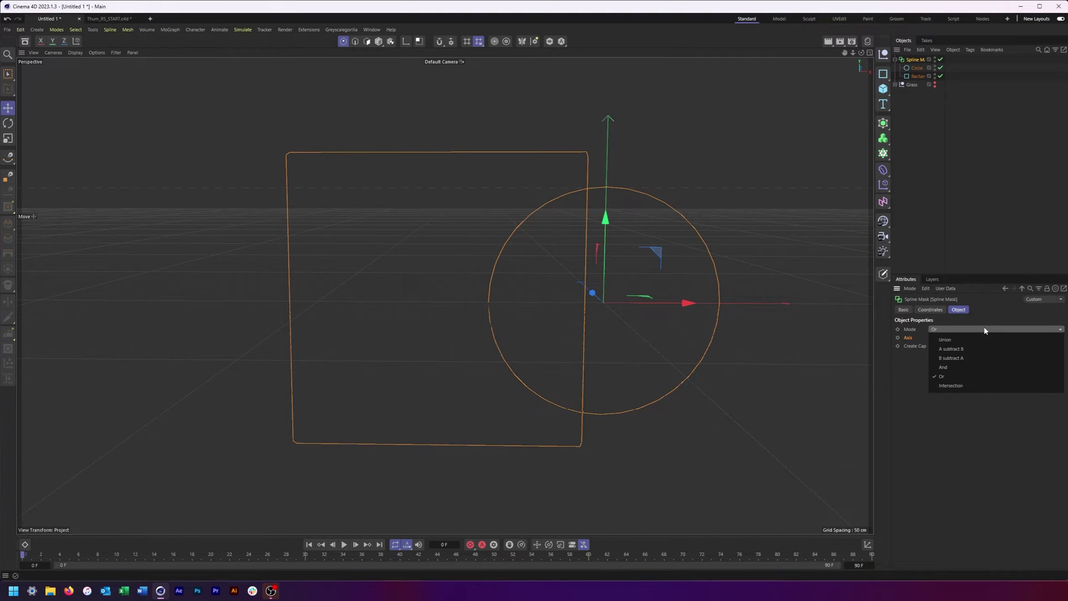
click(963, 385)
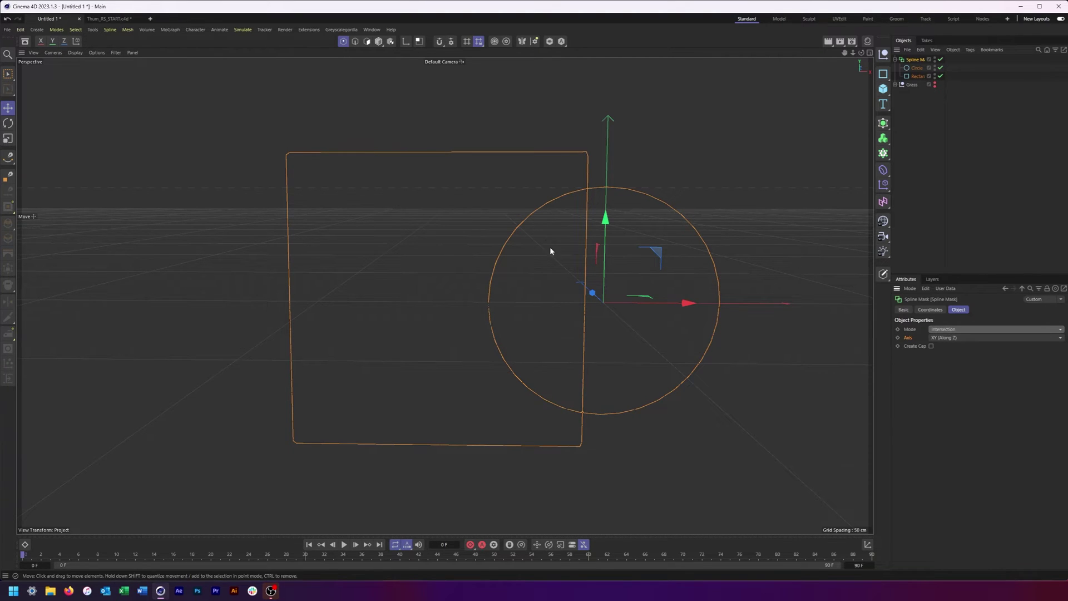
mouse_move(544, 280)
alt+mouse_down()
mouse_move(497, 288)
mouse_move(539, 281)
alt+mouse_up()
click(961, 329)
click(971, 336)
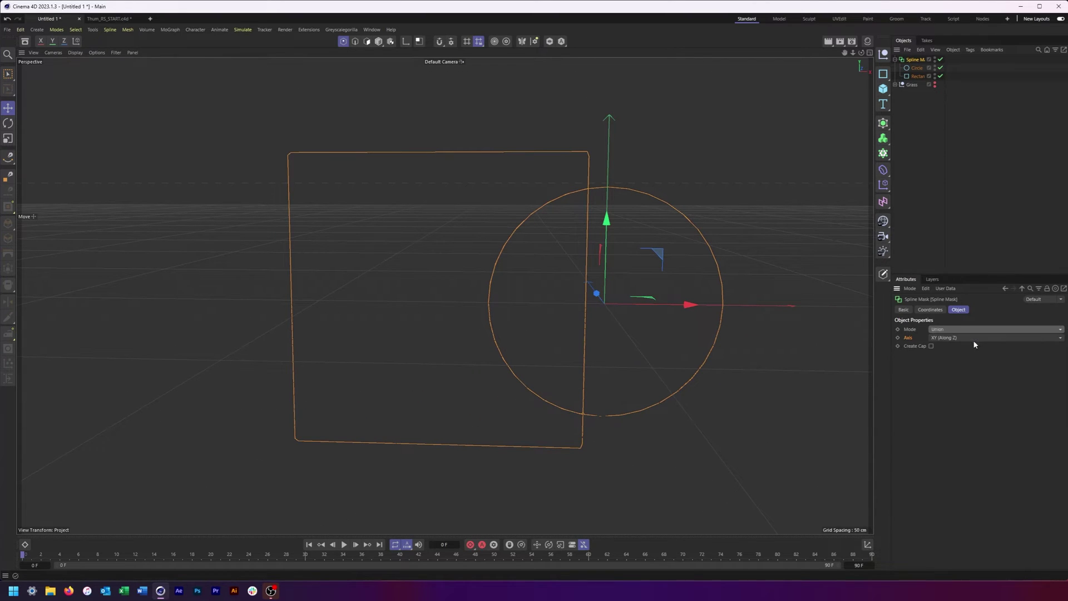
Preview the Spline Mask with Create Cap on, then turn it off and collapse the mask
alt+drag(614, 281, 619, 296)
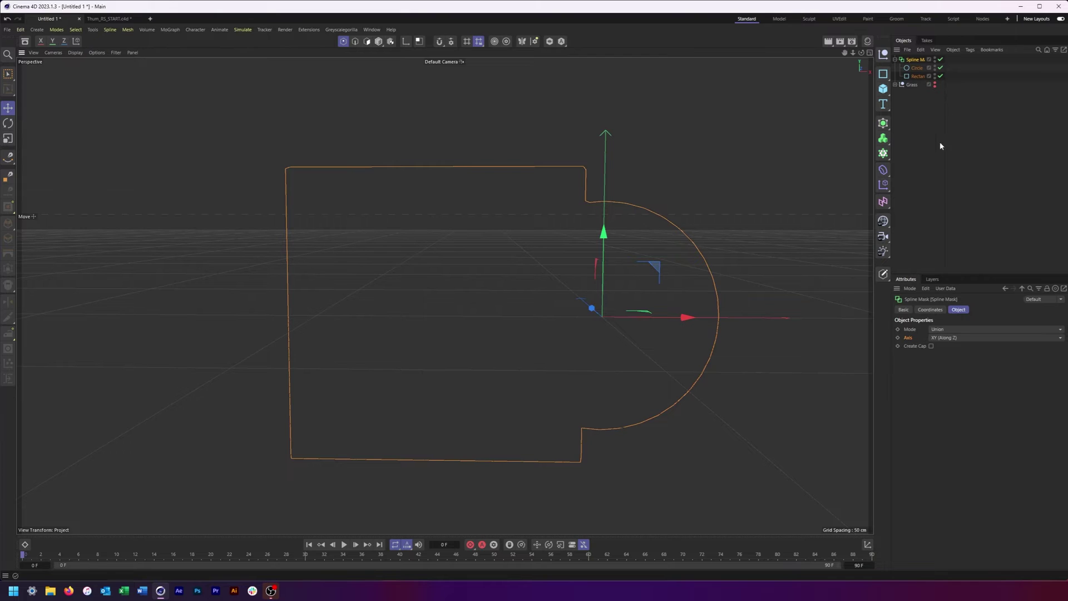
click(931, 346)
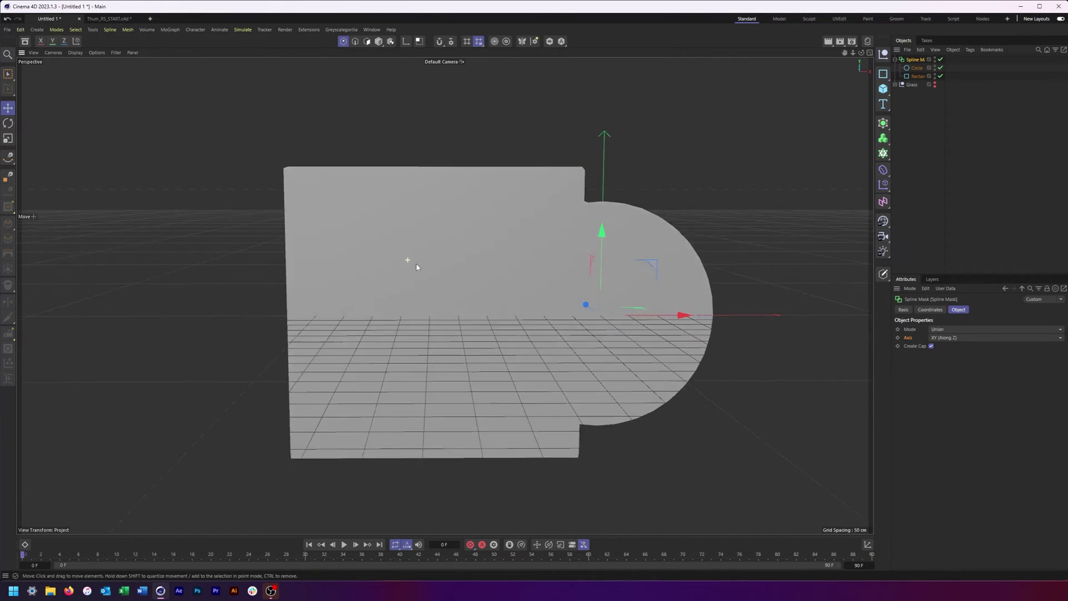
mouse_move(415, 262)
alt+mouse_down()
mouse_move(608, 281)
mouse_move(427, 270)
alt+mouse_up()
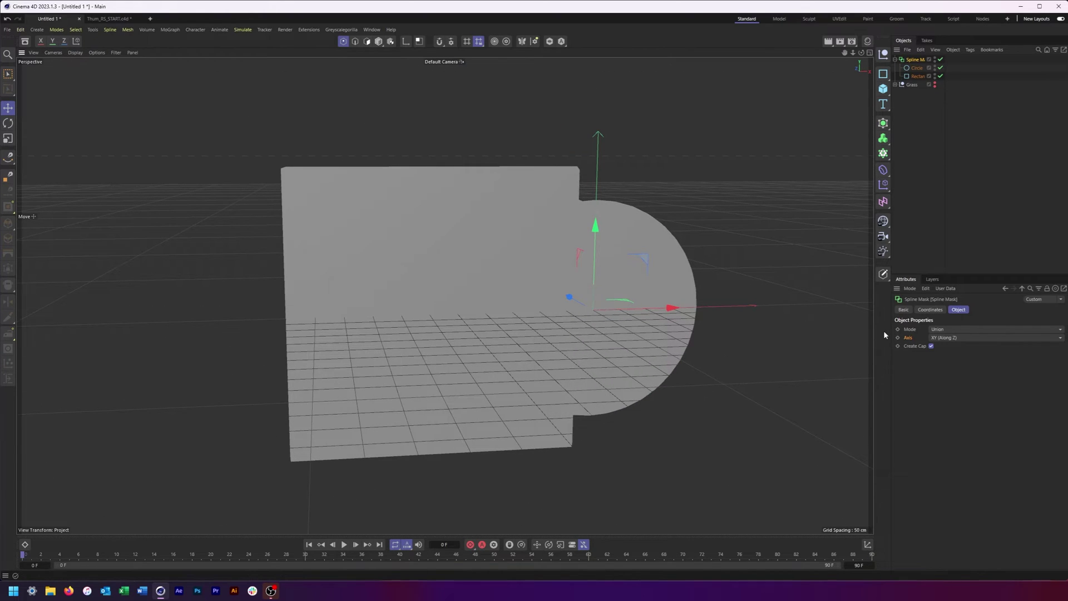
click(932, 346)
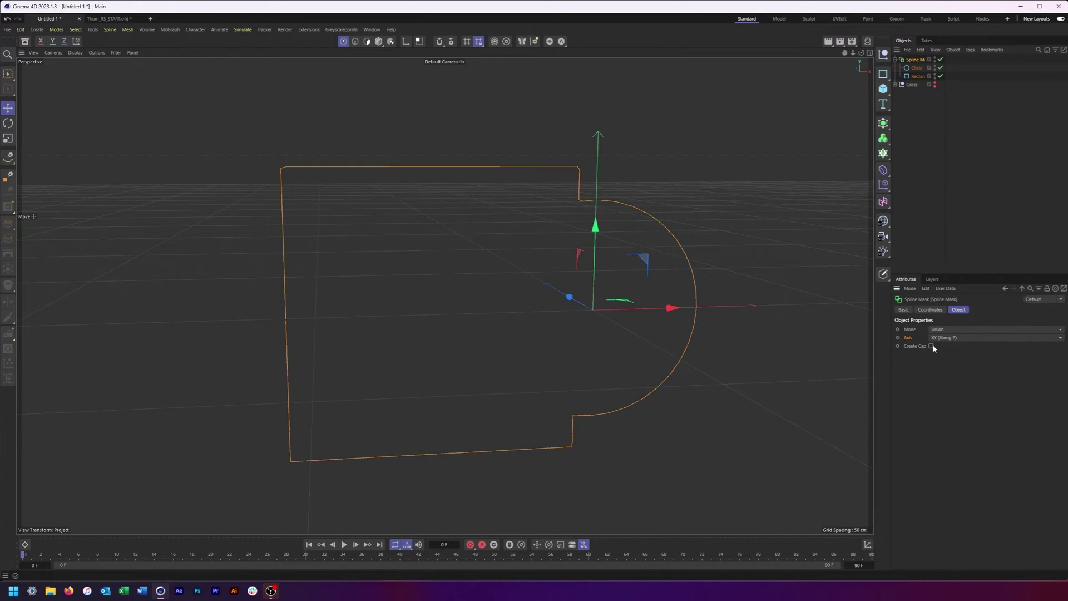
click(894, 59)
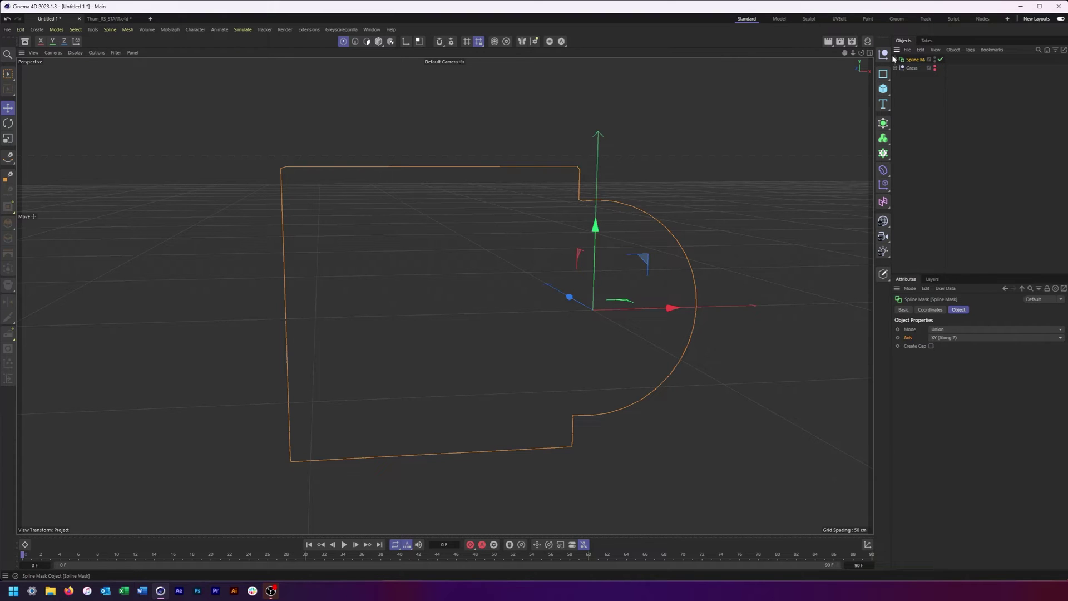
Wrap the Spline Mask in an Extrude with a 100 cm offset and inspect its thickness
click(883, 123)
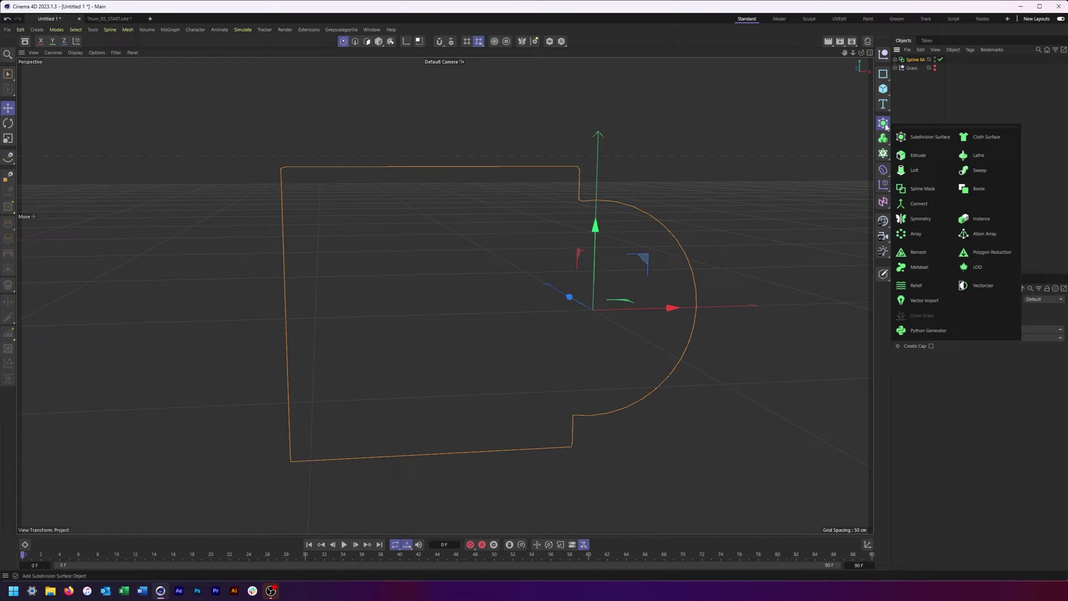
alt+click(921, 154)
alt+drag(559, 245, 626, 250)
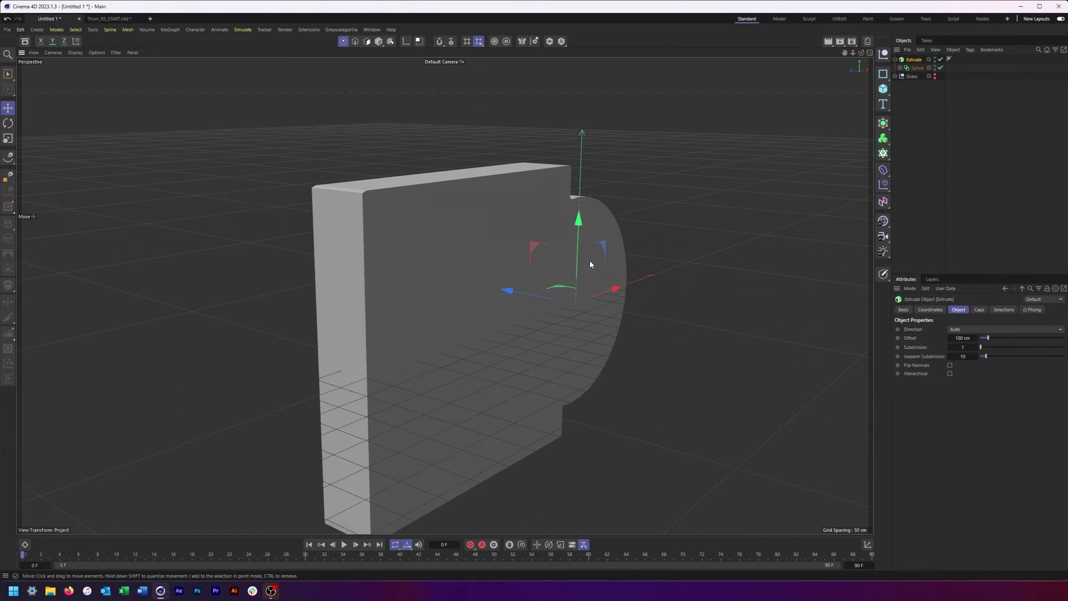
alt+drag(591, 264, 461, 269)
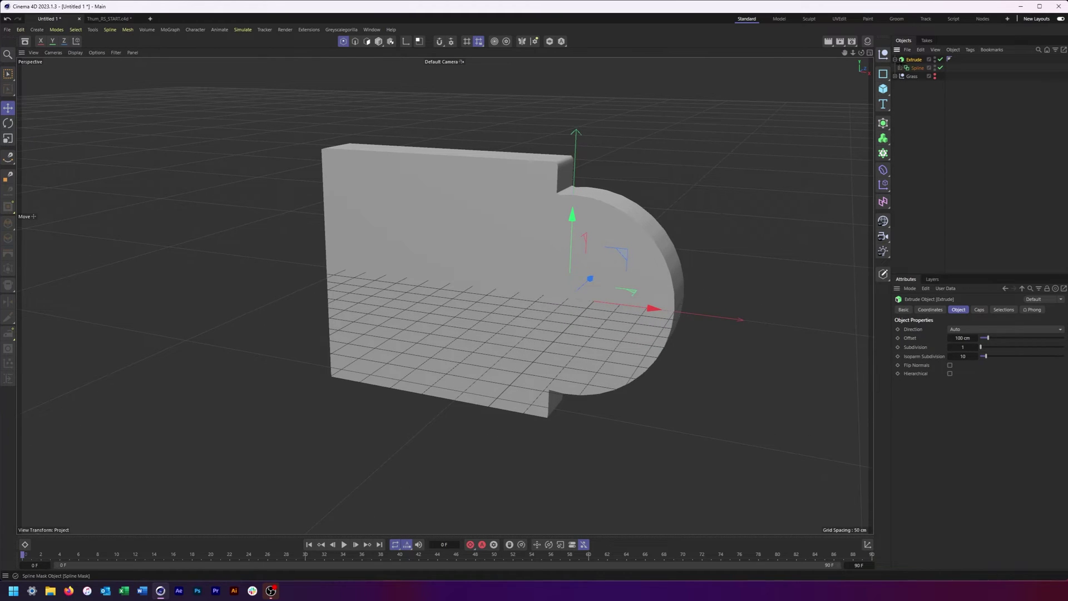
Expand the Spline Mask to check the Circle and Rectangle, then switch the Extrude off
click(900, 68)
alt+drag(645, 228, 590, 228)
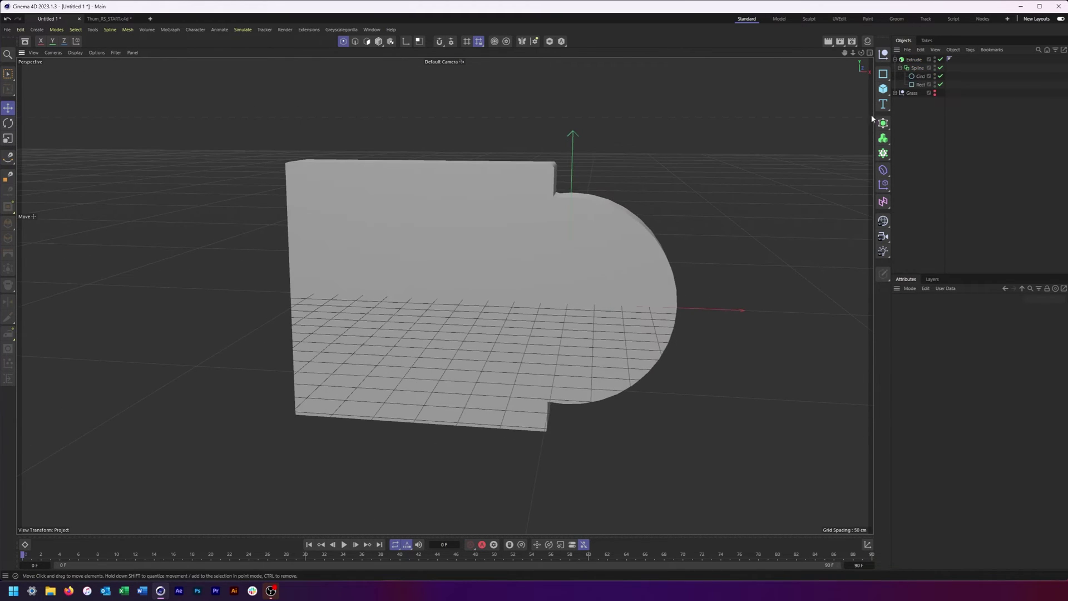
click(921, 76)
click(920, 84)
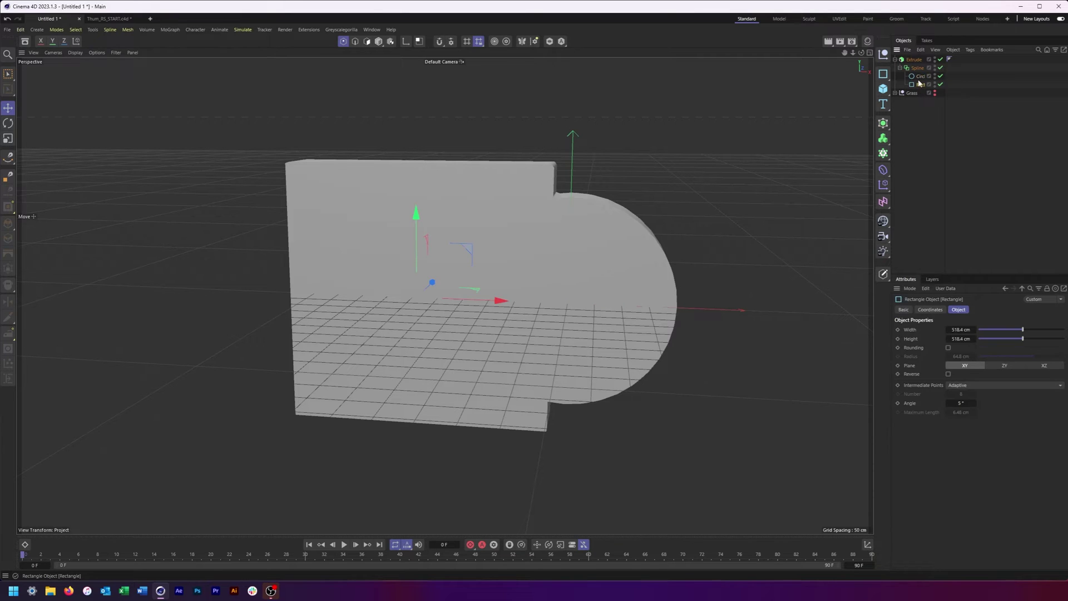
click(920, 76)
click(920, 85)
click(921, 76)
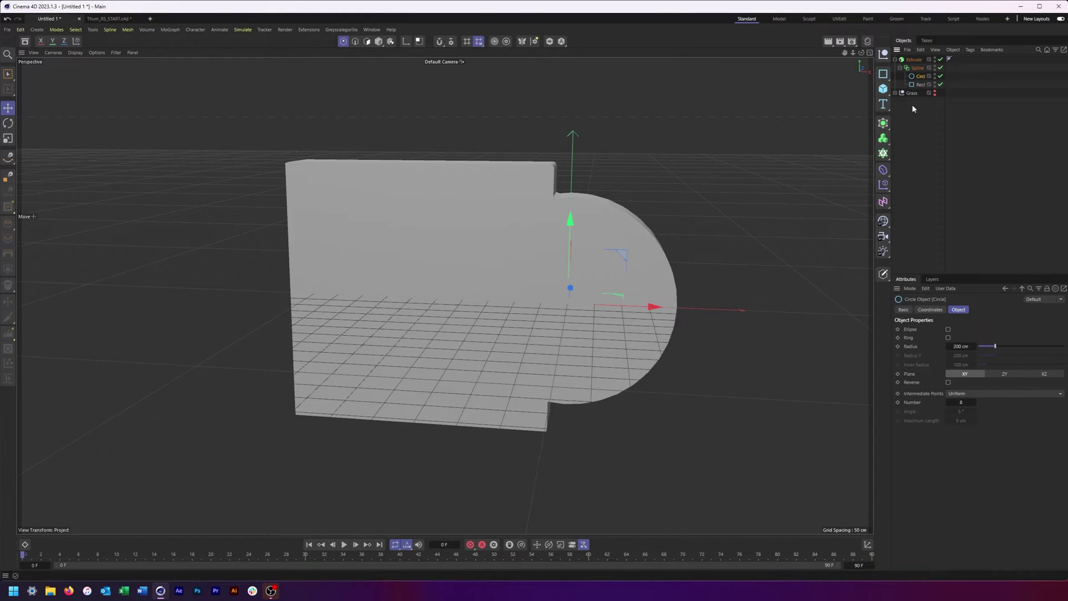
click(940, 59)
scroll(623, 194, up, 2)
alt+middle_drag(623, 194, 653, 166)
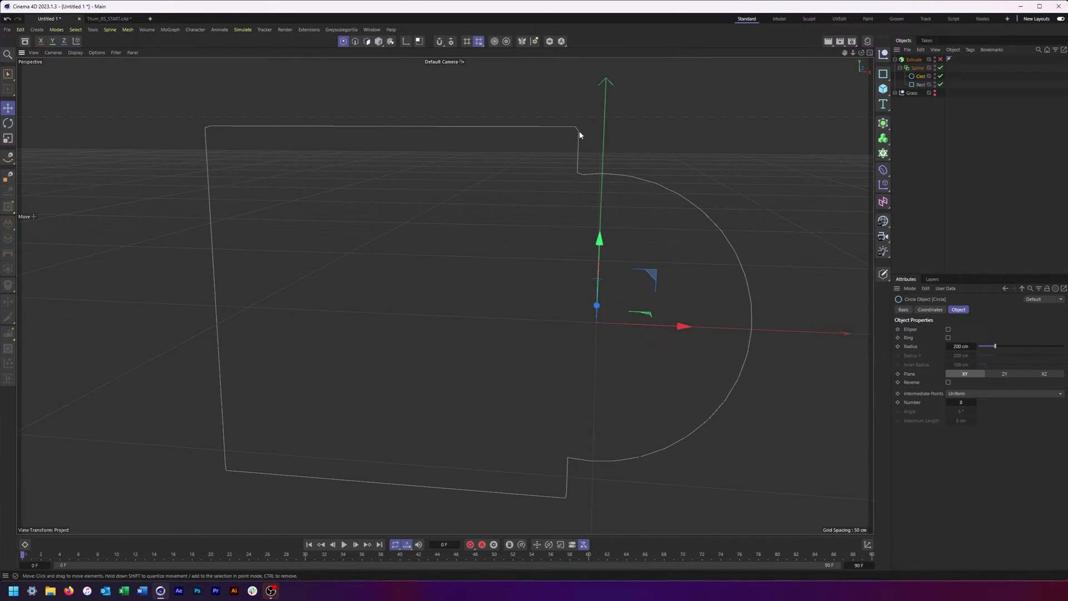
alt+drag(570, 174, 350, 185)
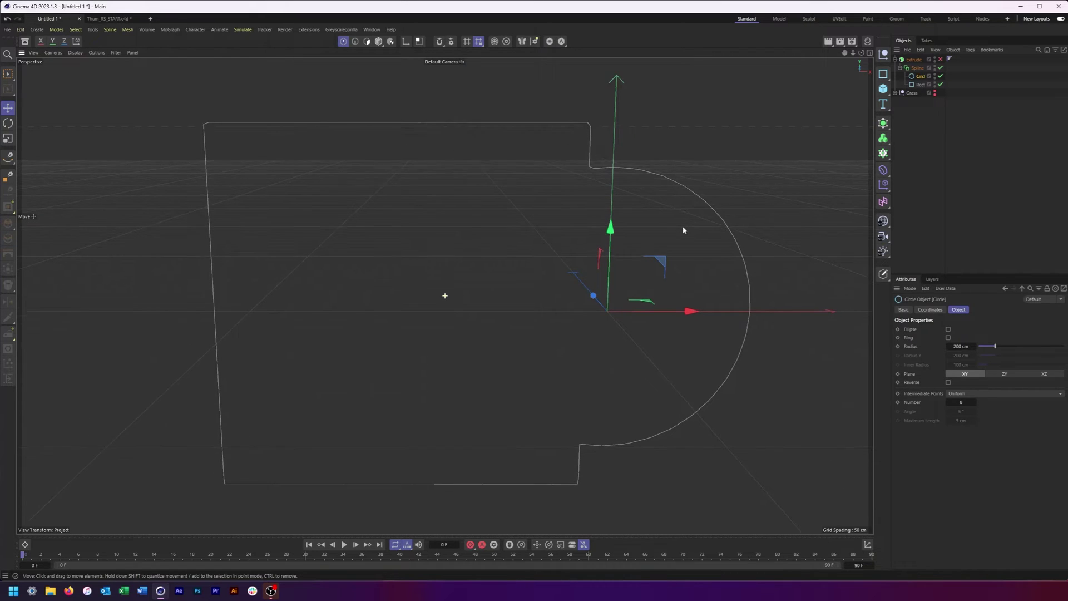
alt+middle_drag(684, 232, 660, 238)
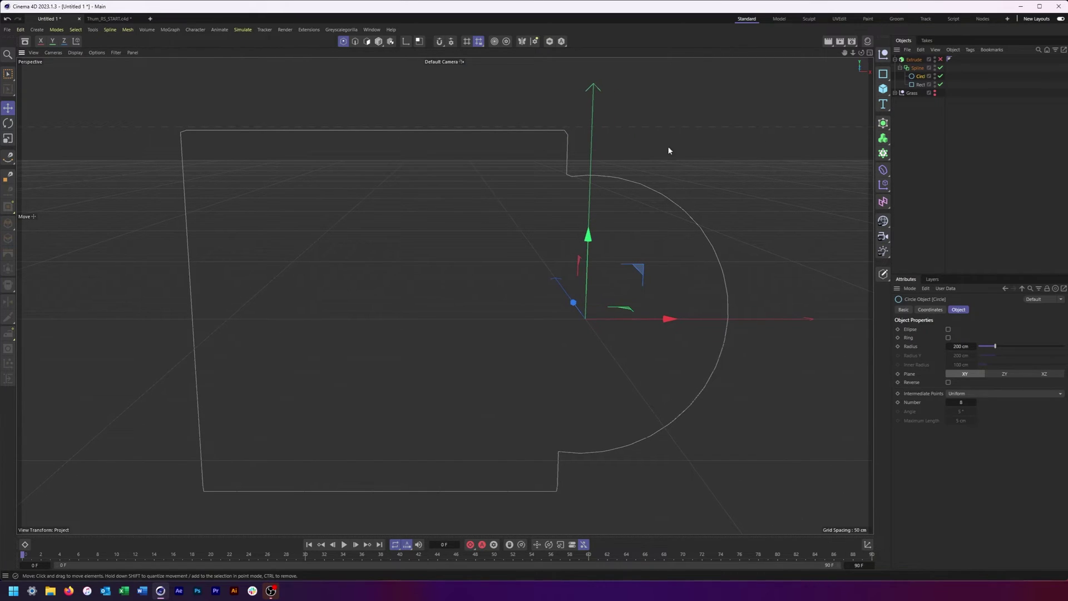
click(920, 402)
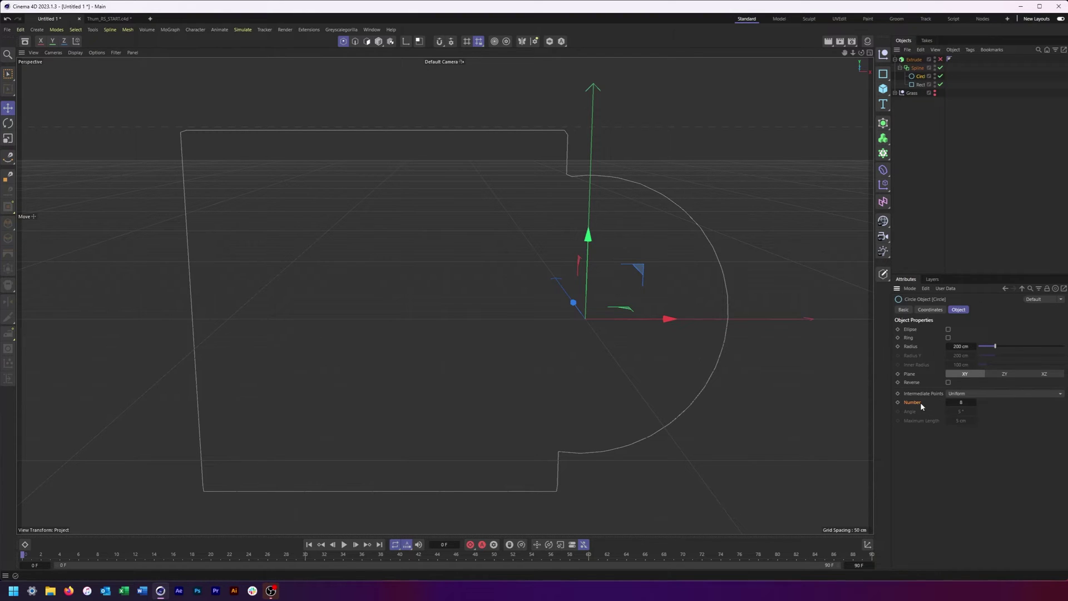
click(920, 84)
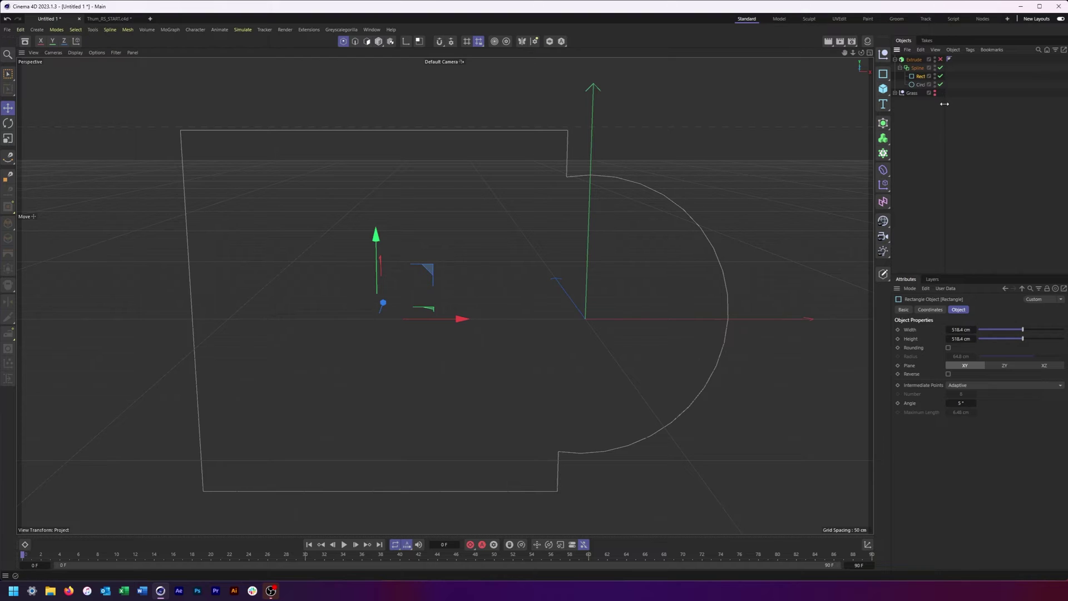
Widen the name column so Spline Mask, Rectangle and Circle show in full
drag(946, 102, 968, 101)
click(922, 85)
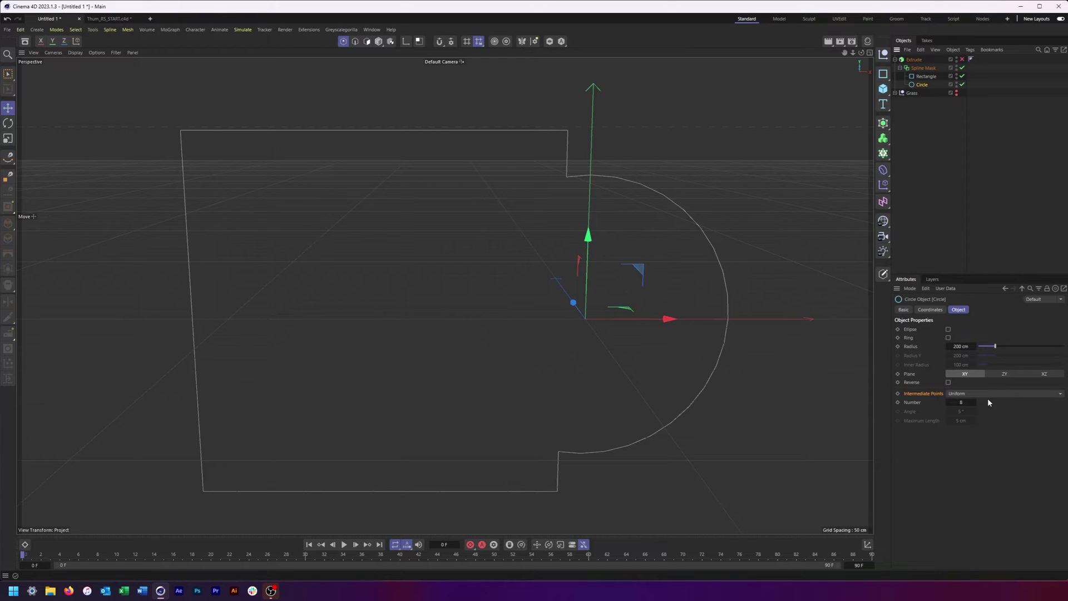
click(927, 77)
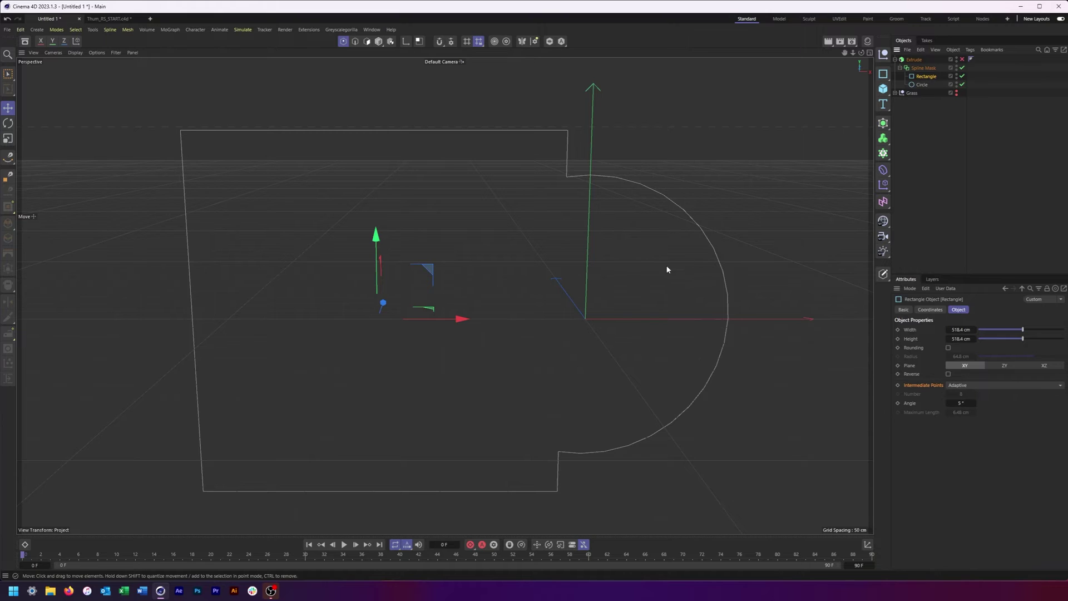
alt+drag(666, 265, 644, 260)
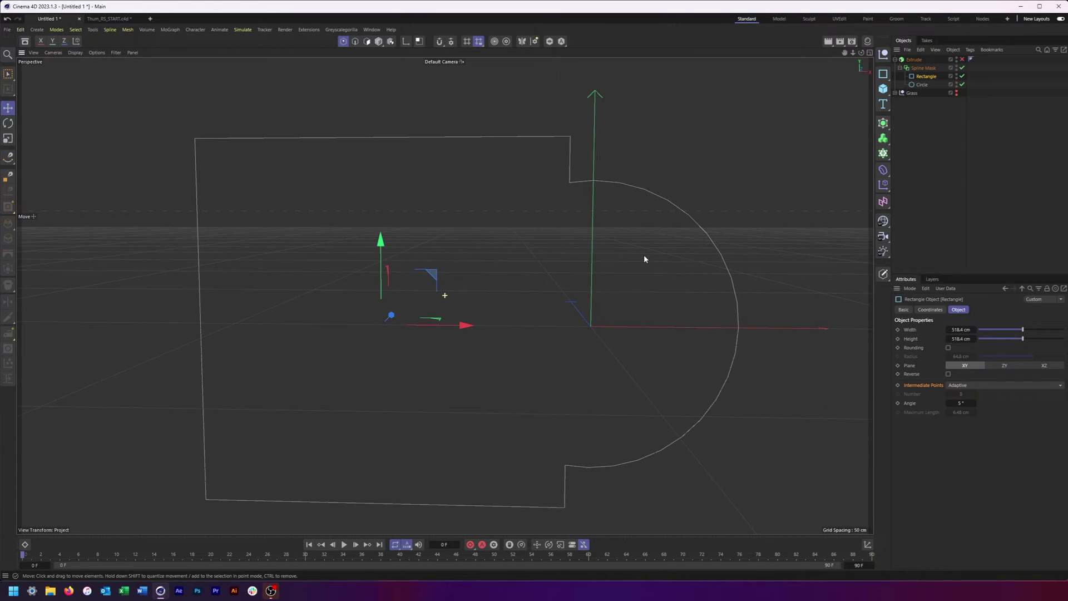
Keep the Rectangle's intermediate points on Adaptive and lower its angle to 4°
click(957, 388)
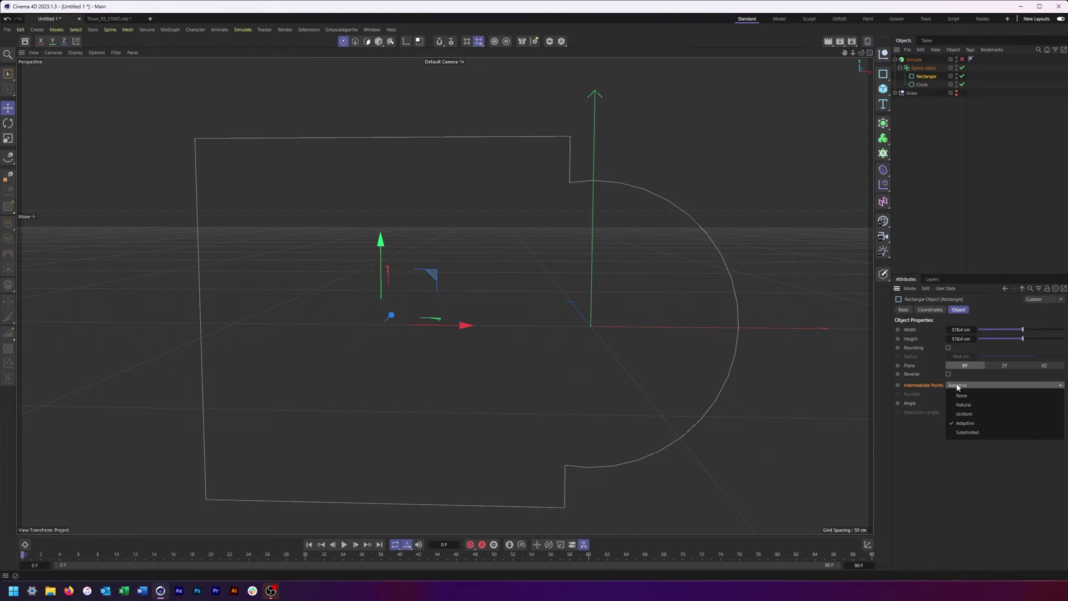
click(918, 455)
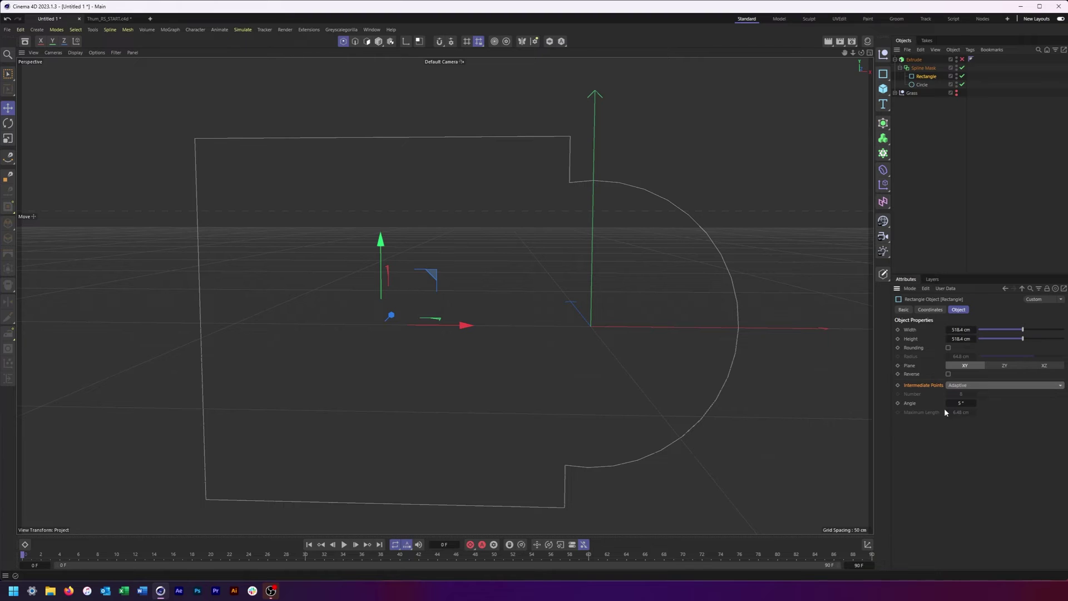
click(948, 404)
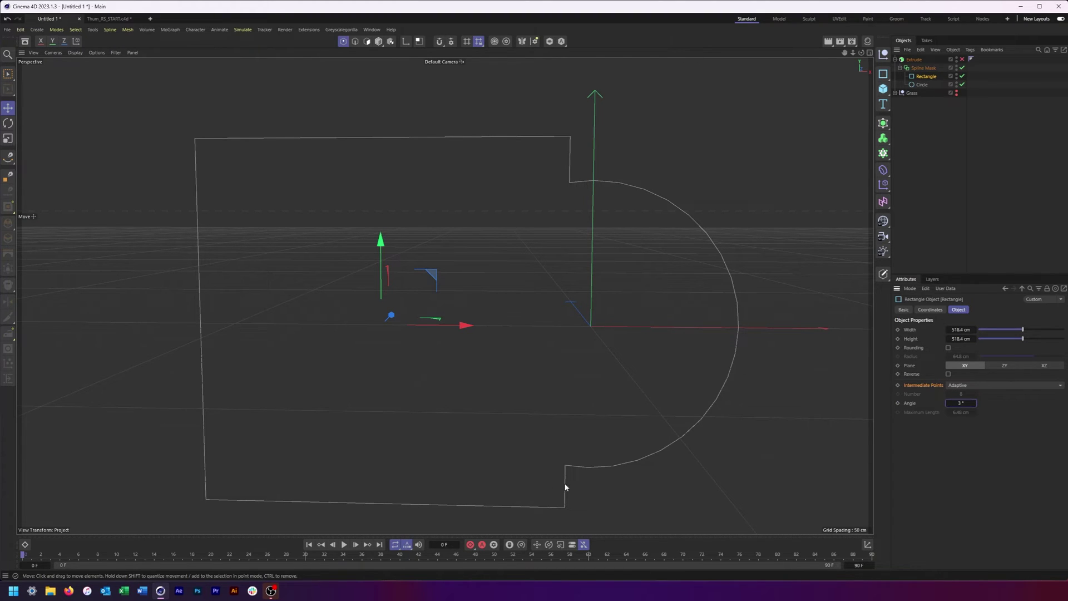
click(922, 84)
Move the Circle above the Rectangle in the Spline Mask, leaving its point Number at 8
click(974, 402)
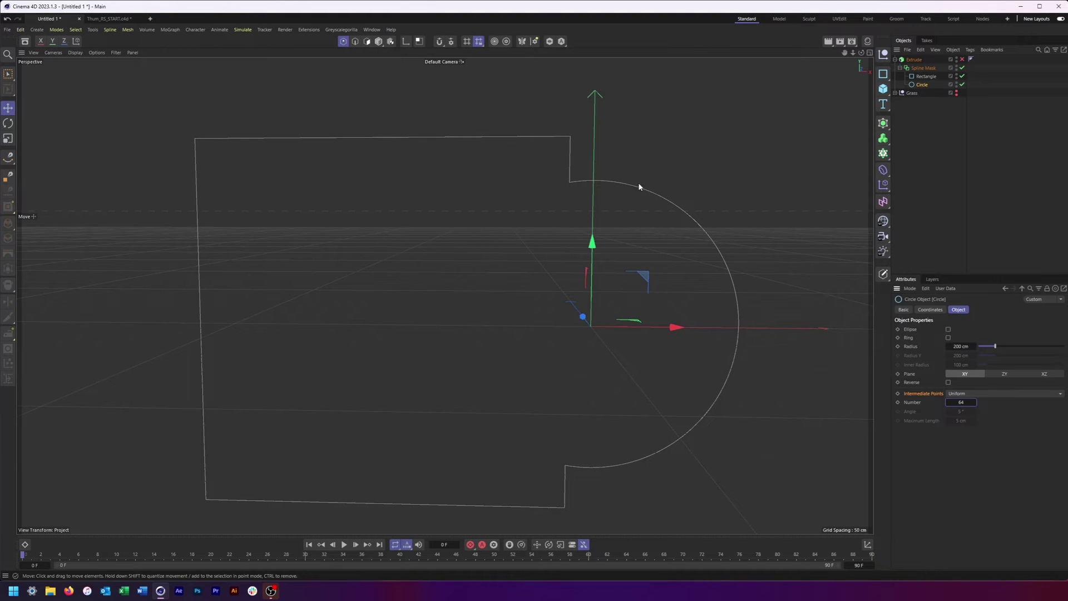
drag(922, 85, 925, 74)
click(973, 402)
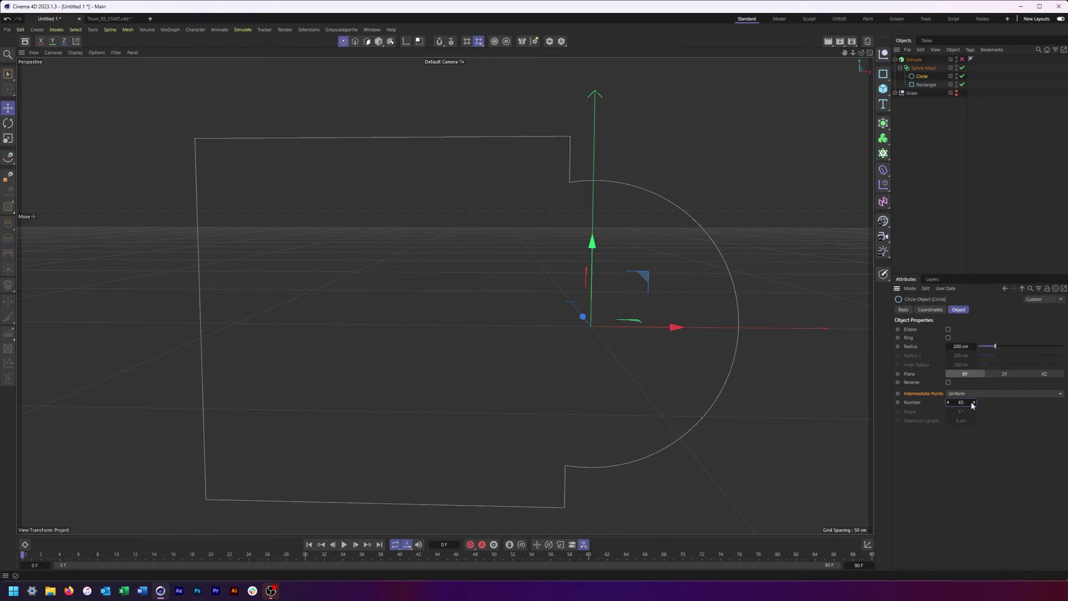
drag(970, 401, 974, 405)
Set the Circle's intermediate points to Subdivided with 5° angle and 5 cm maximum length
click(992, 395)
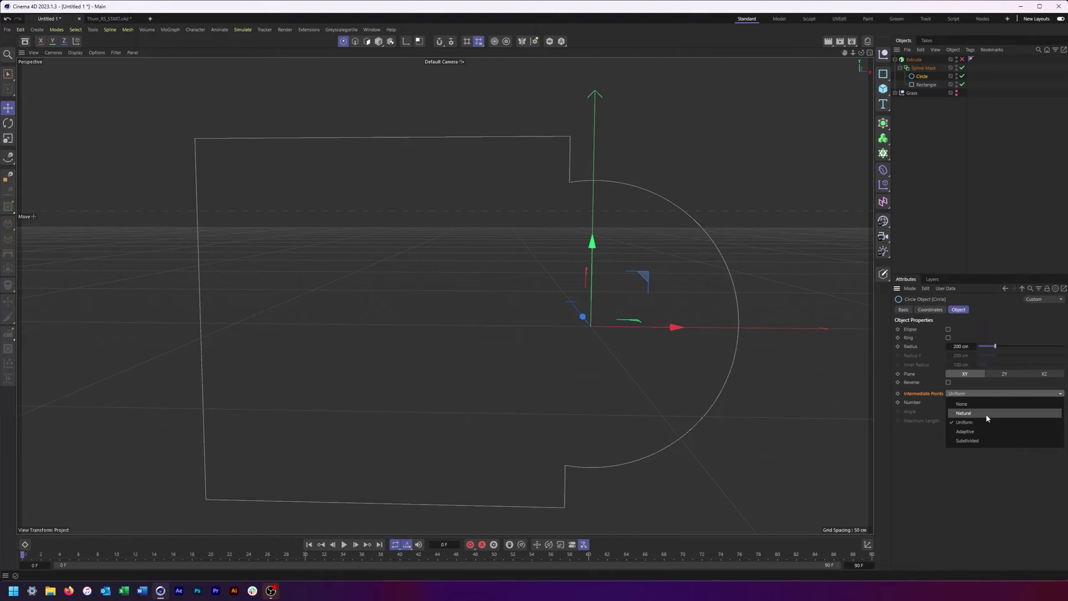
click(987, 413)
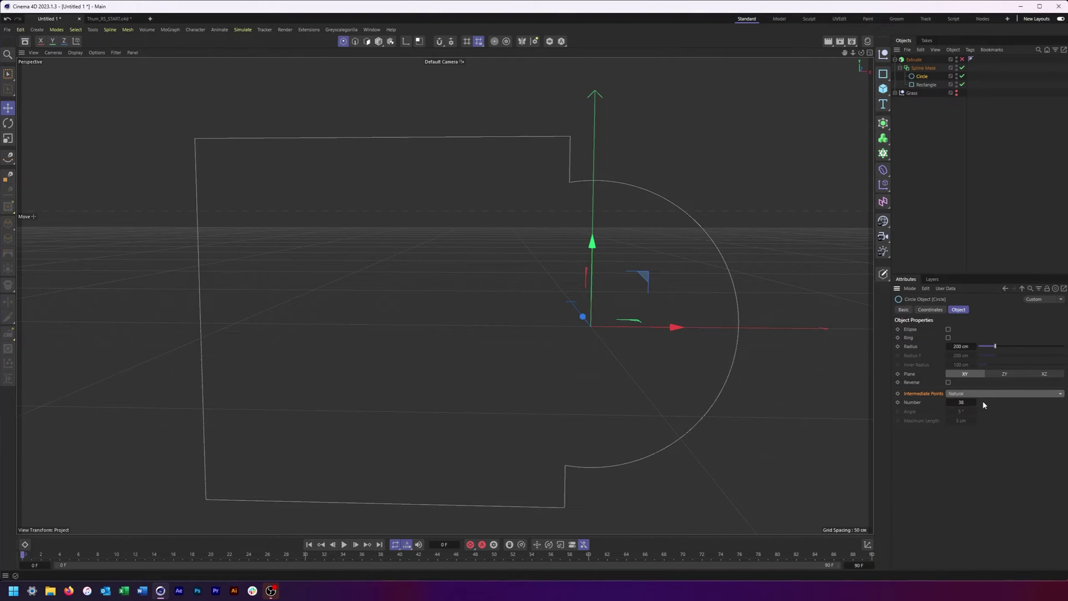
click(978, 394)
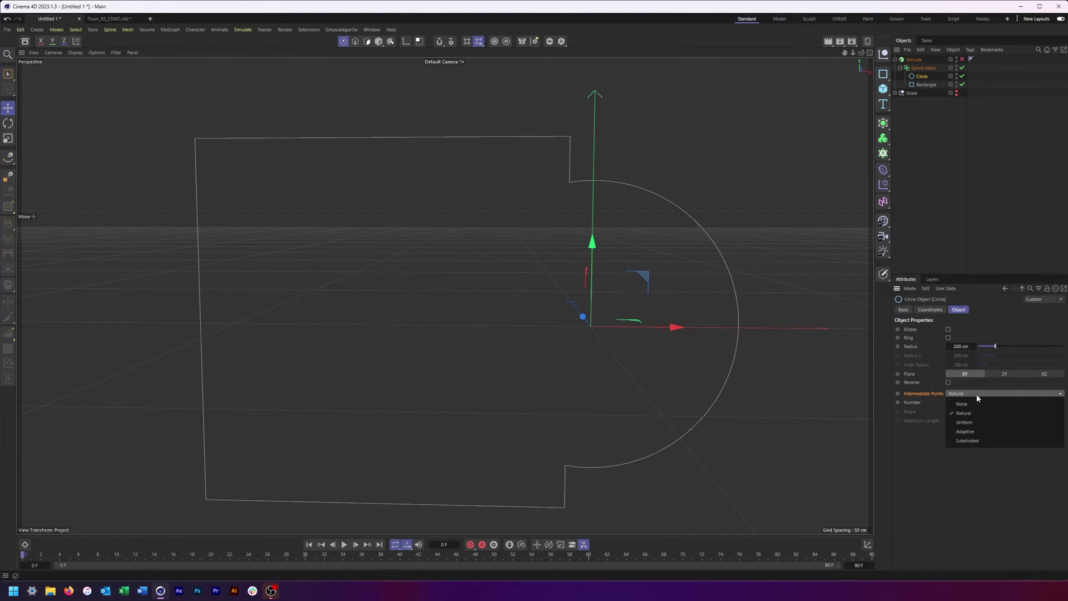
click(960, 441)
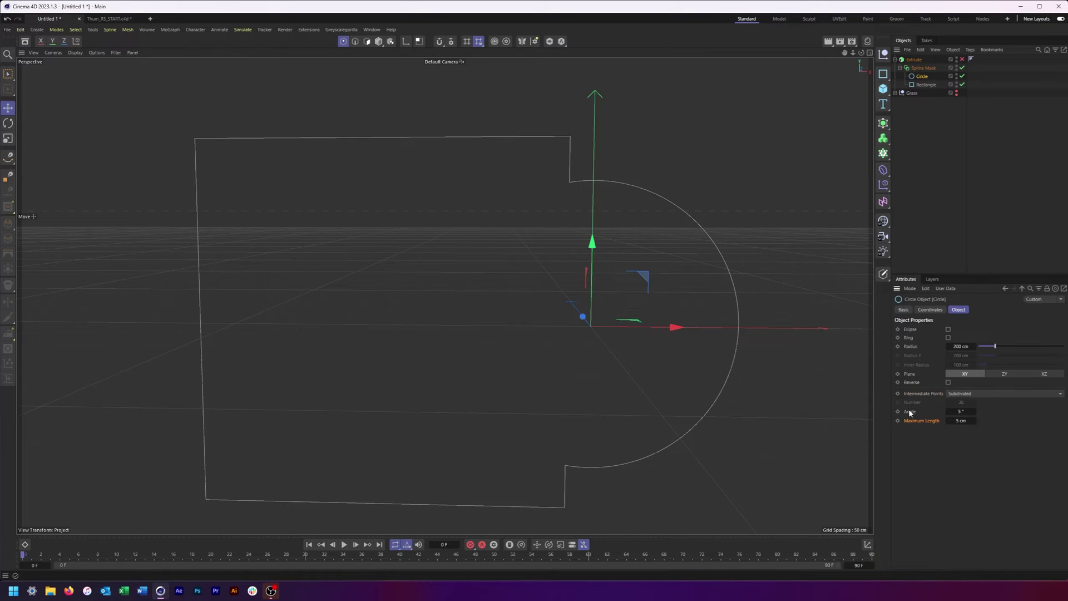
click(916, 421)
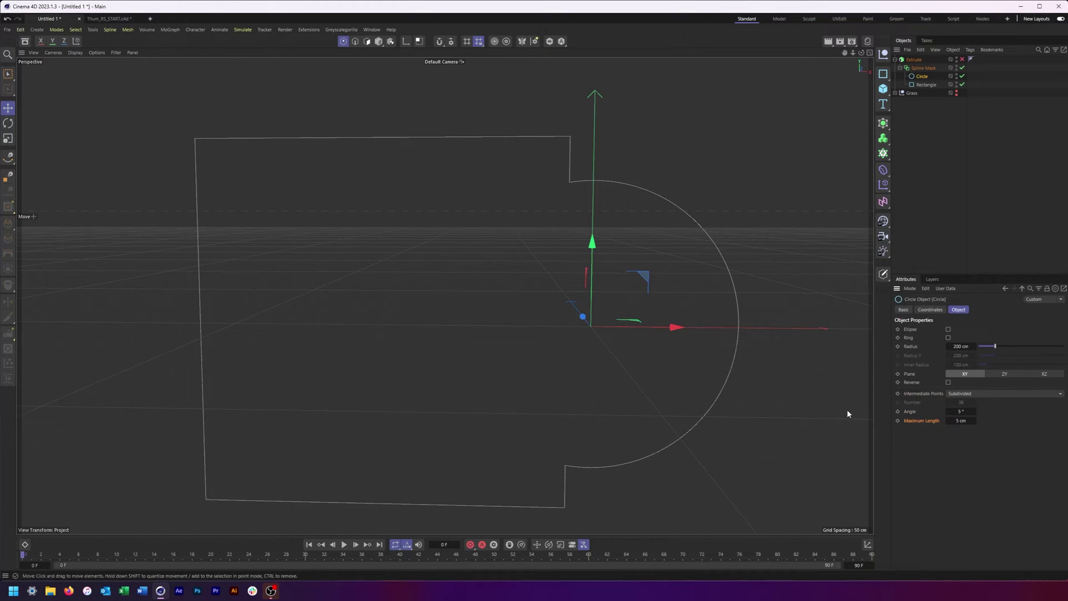
alt+drag(678, 319, 692, 322)
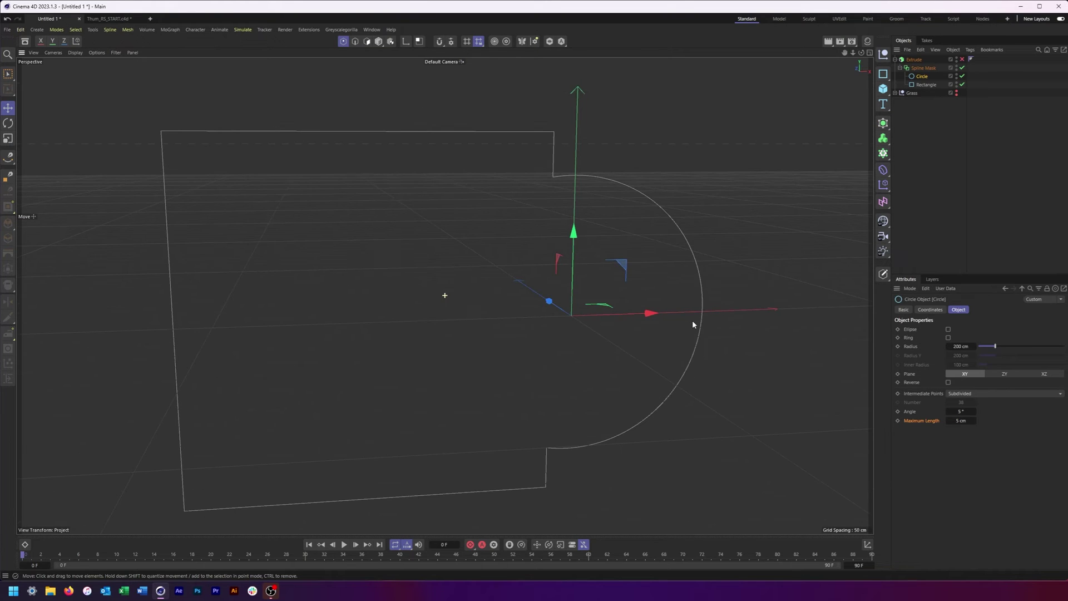
Turn the Extrude back on and set the viewport to Gouraud Shading (Lines)
click(963, 59)
alt+drag(556, 329, 416, 336)
click(71, 53)
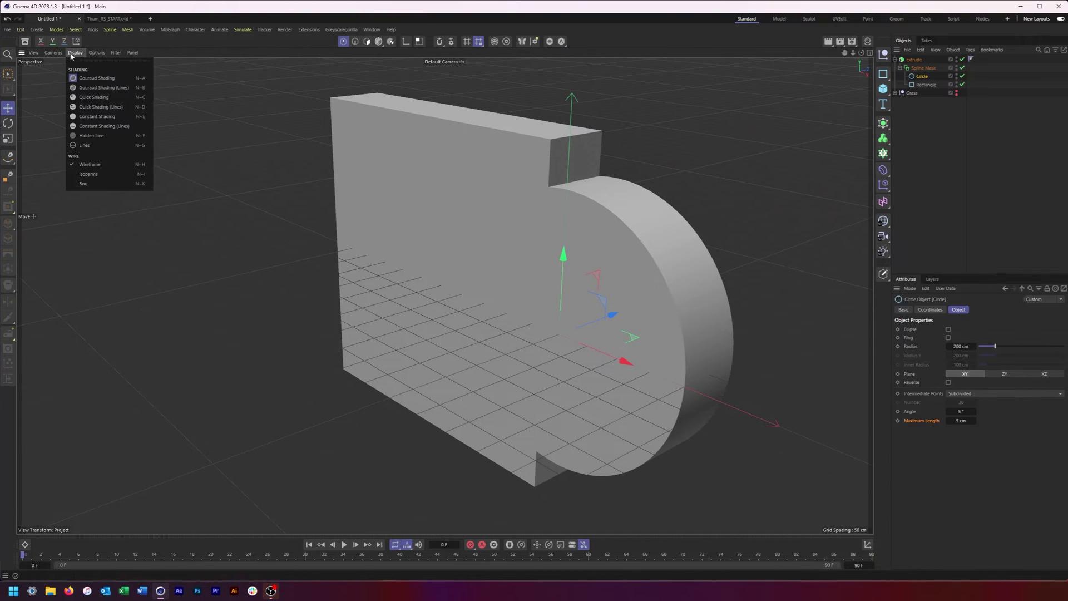
click(103, 87)
mouse_move(482, 154)
alt+mouse_down()
mouse_move(561, 161)
mouse_move(550, 155)
alt+mouse_up()
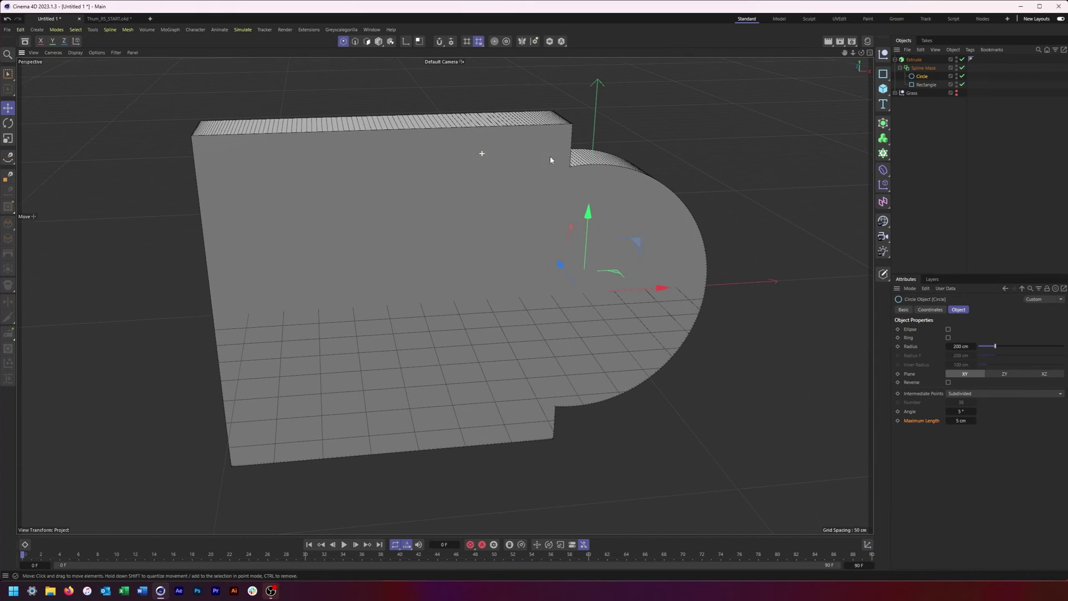
Try Uniform intermediate points on the Circle, cutting the count from 38 to 13
click(966, 393)
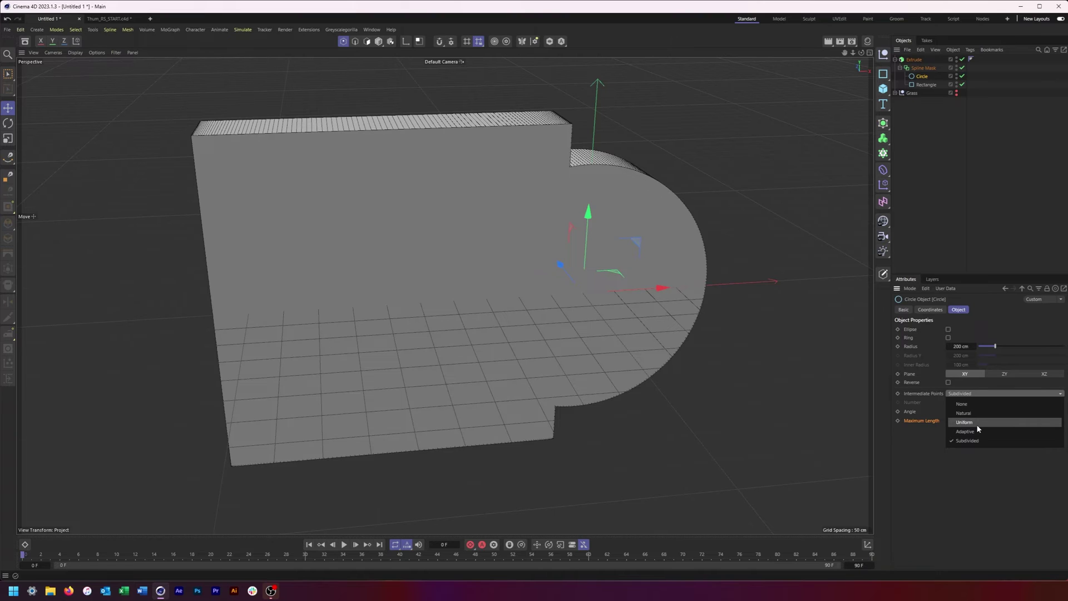
click(981, 422)
alt+drag(575, 224, 634, 295)
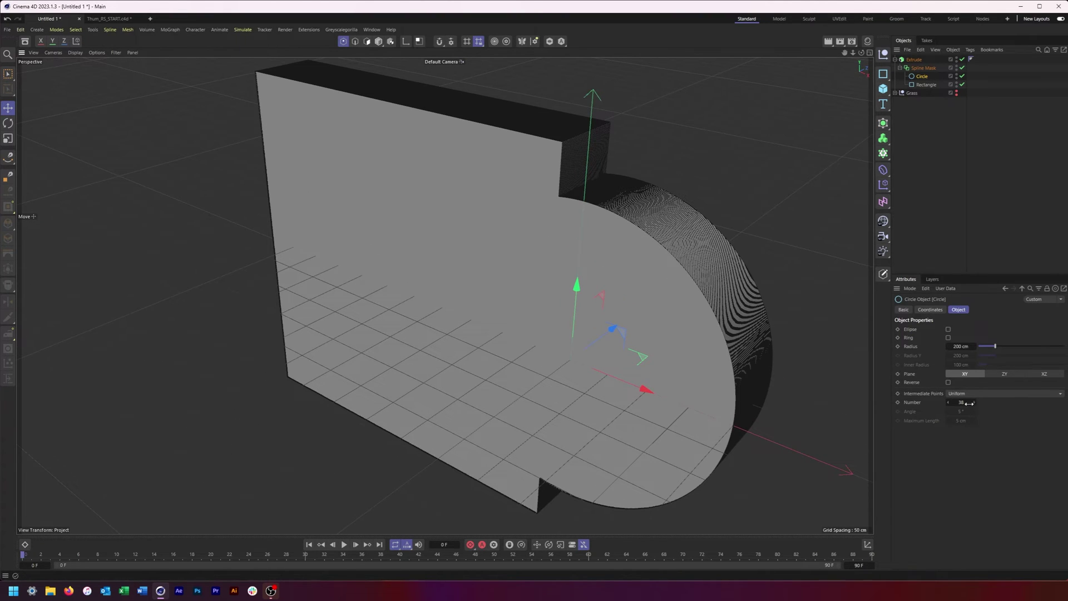
drag(972, 402, 974, 405)
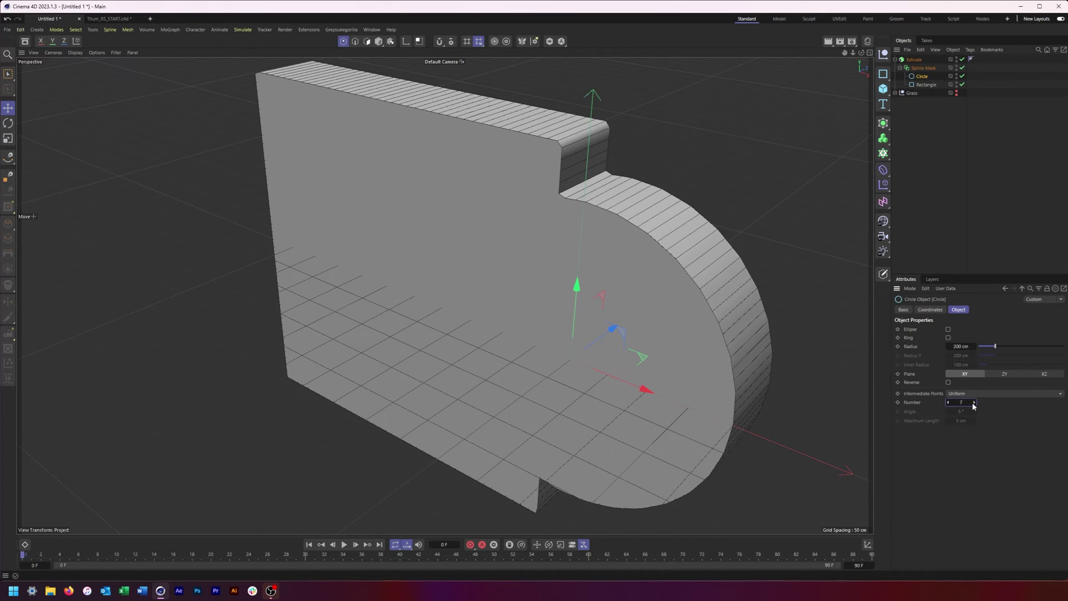
Switch the Circle to Adaptive interpolation at a 3° angle and inspect the slab
click(972, 393)
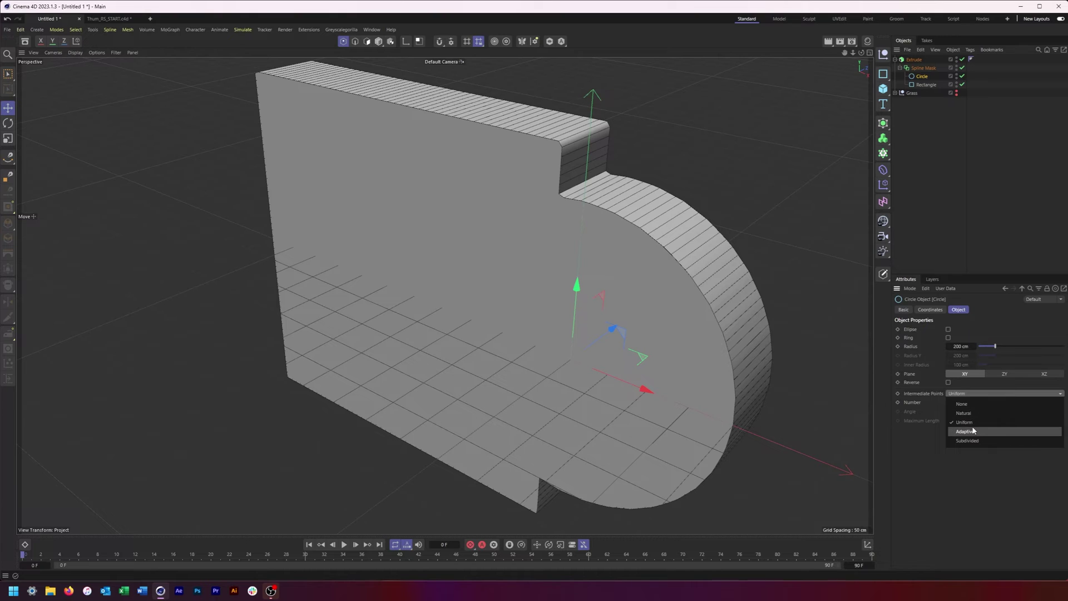
click(973, 430)
alt+drag(699, 353, 640, 278)
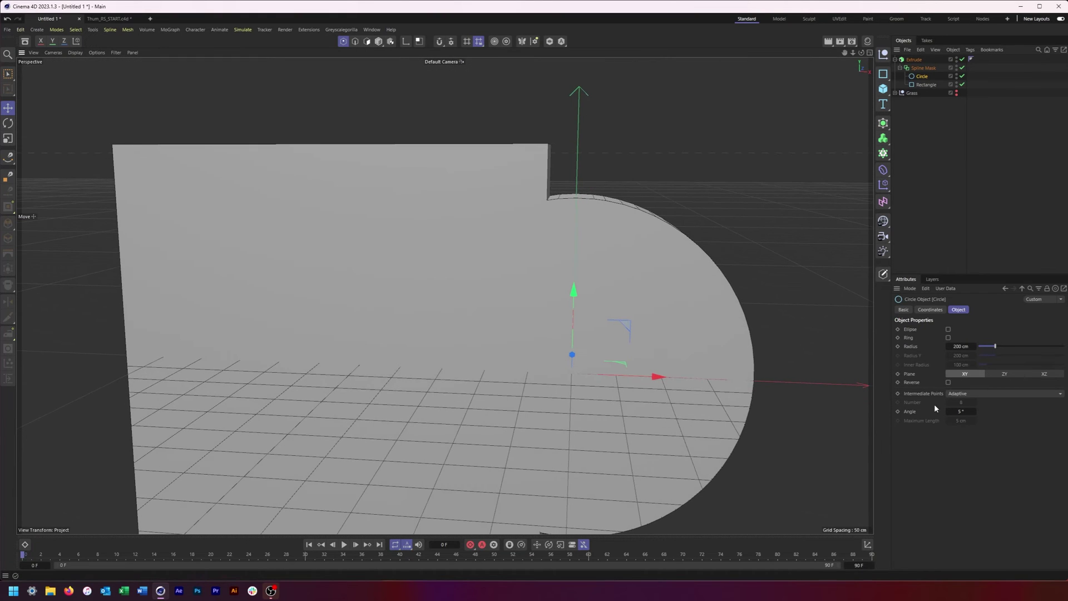
click(948, 412)
click(948, 412)
alt+drag(704, 312, 718, 334)
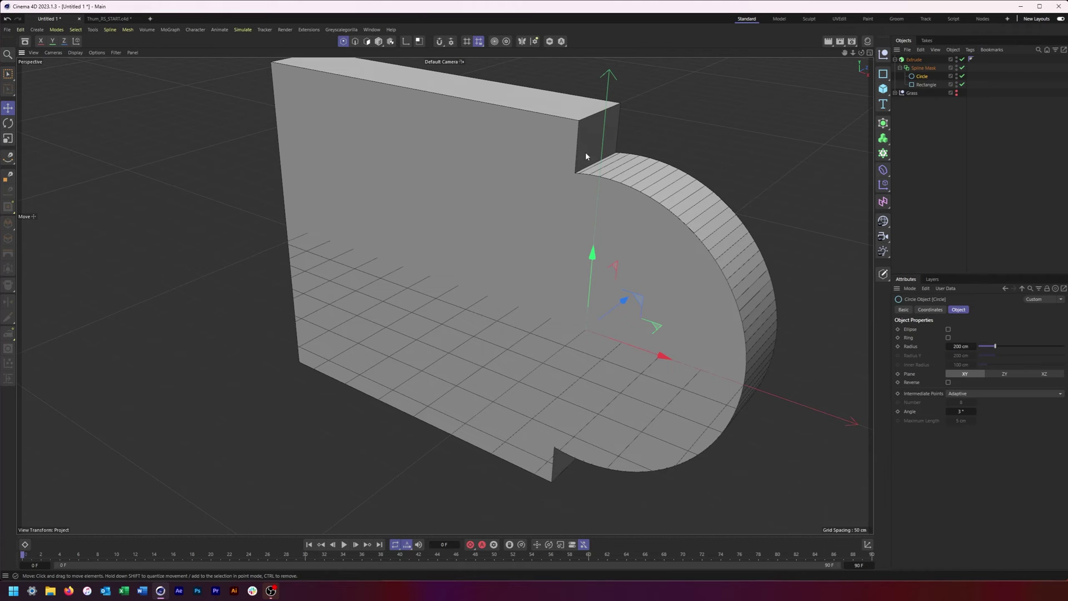
alt+drag(638, 169, 627, 323)
scroll(623, 315, down, 5)
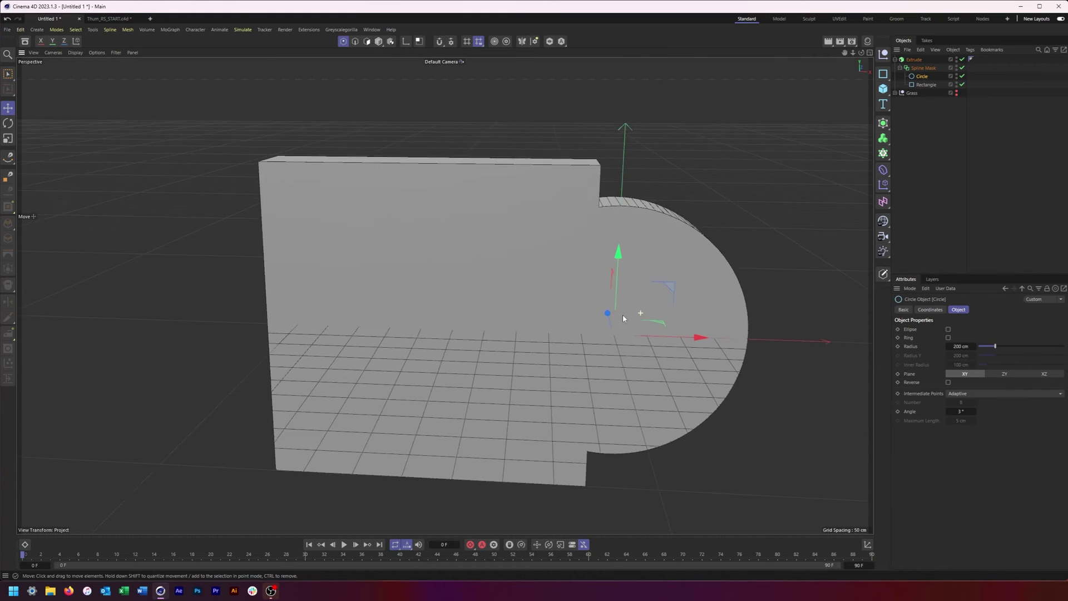
alt+drag(604, 328, 729, 250)
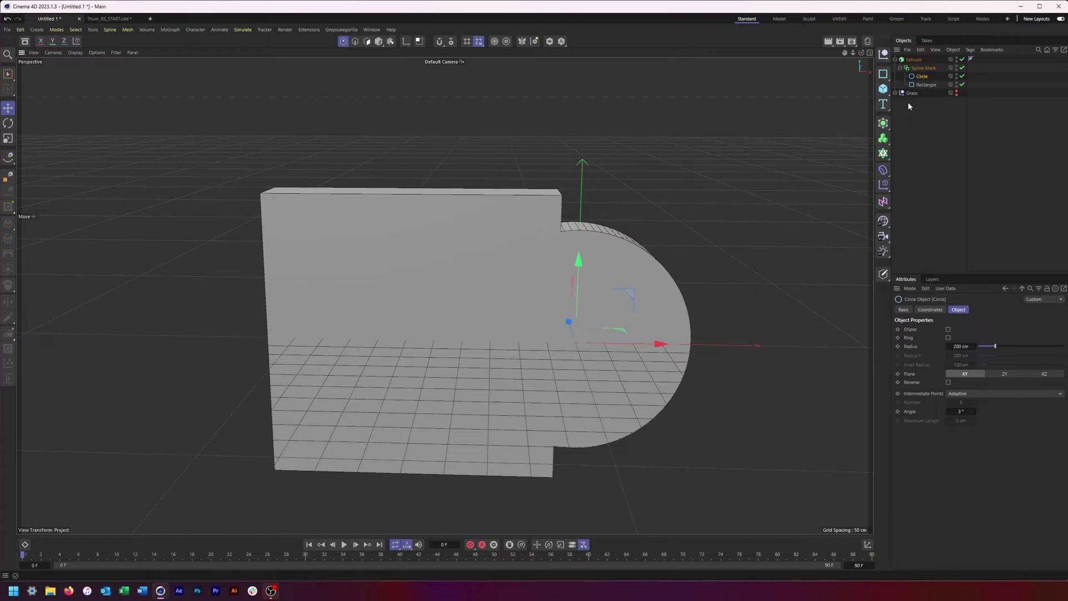
alt+drag(590, 329, 573, 310)
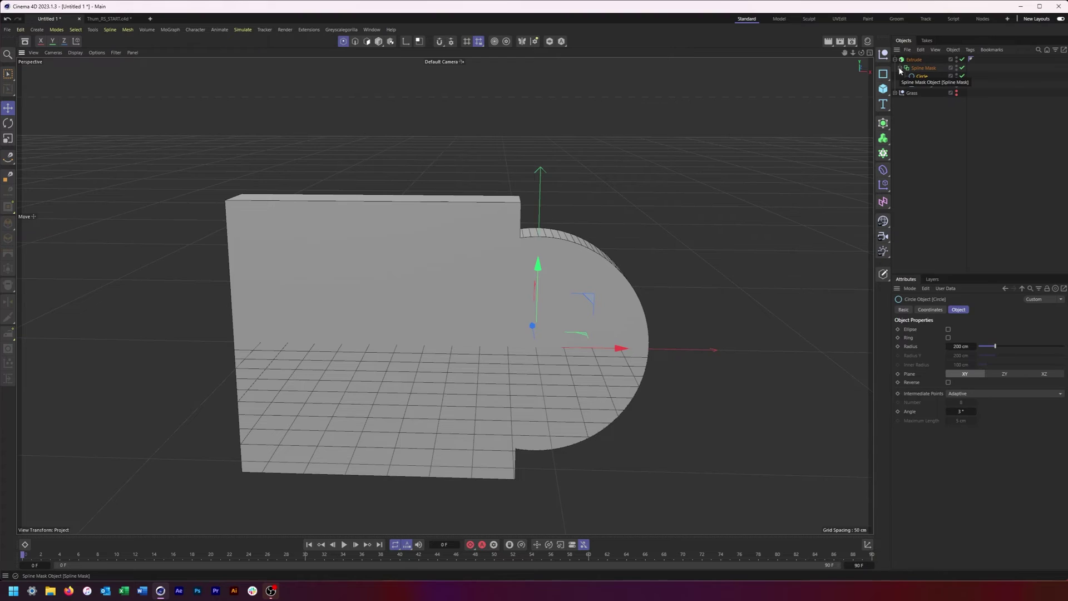
Duplicate the Circle and Rectangle and move the copies left of the slab along X
ctrl+click(924, 85)
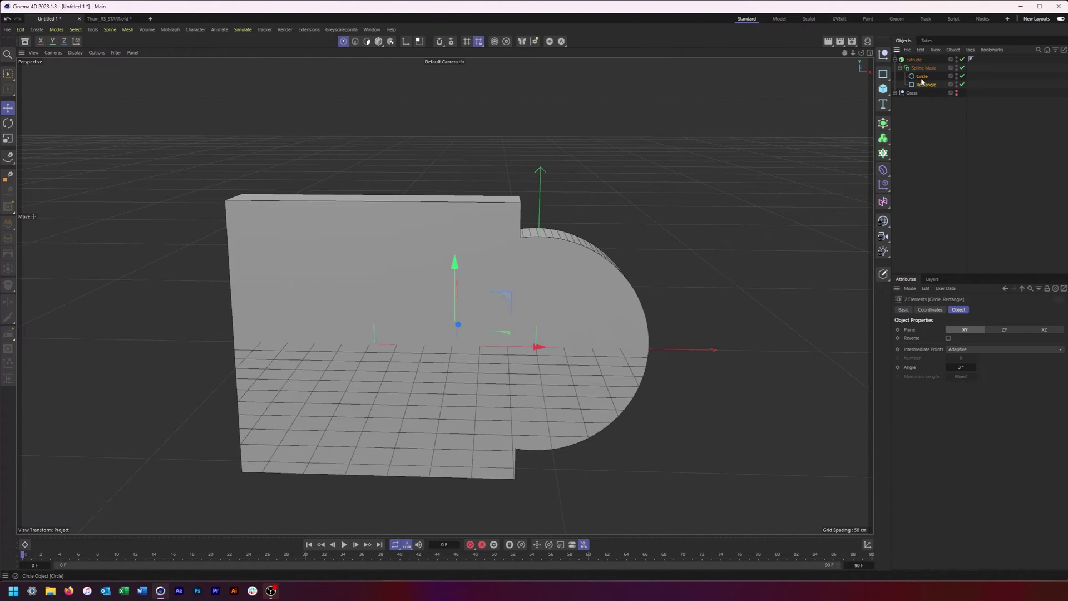
ctrl+drag(918, 55, 918, 56)
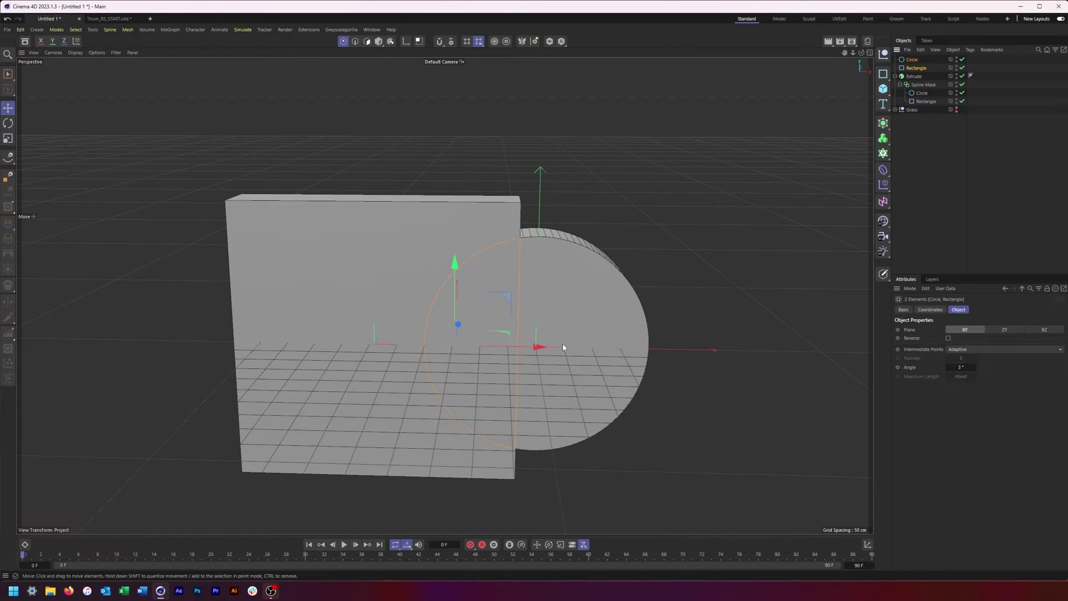
scroll(562, 350, down, 5)
drag(508, 349, 298, 341)
alt+middle_drag(298, 341, 661, 314)
drag(591, 317, 548, 319)
alt+middle_drag(549, 320, 559, 320)
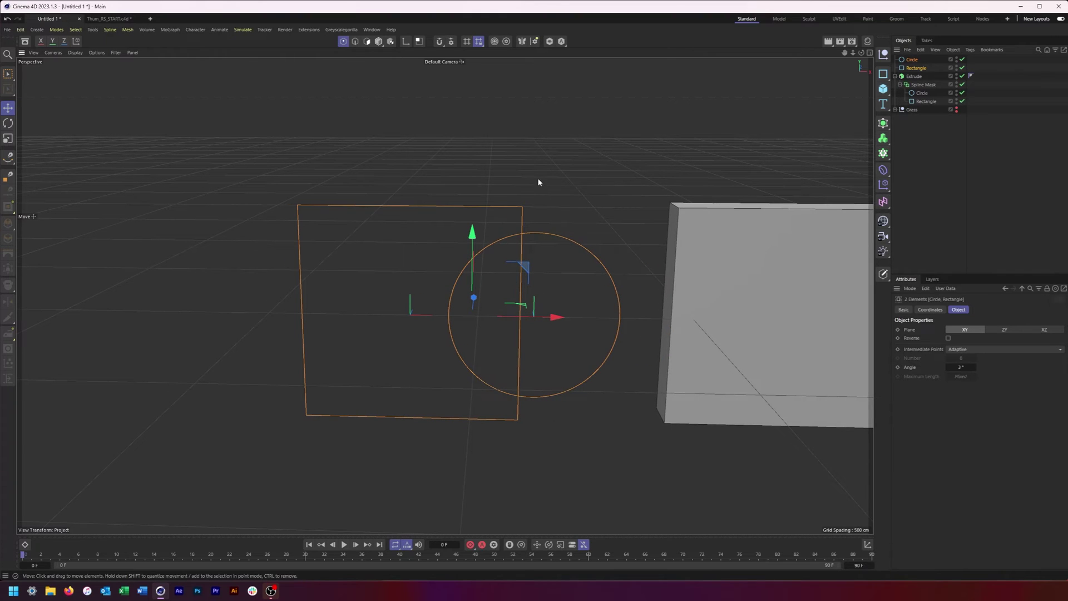
Select both copies and convert them into editable splines with C
click(911, 61)
ctrl+click(913, 68)
click(885, 273)
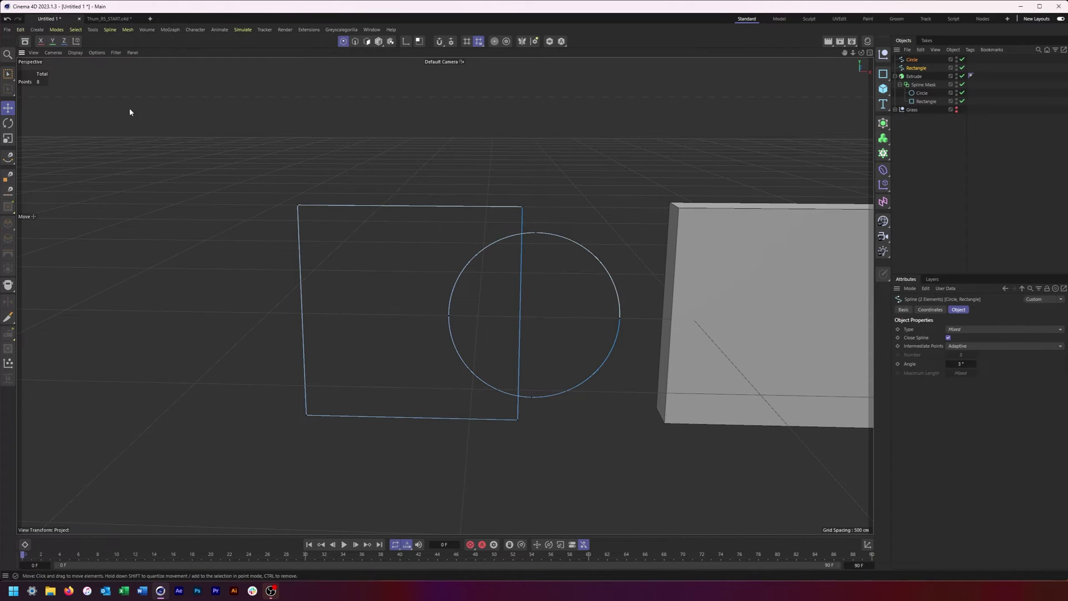
drag(8, 74, 38, 102)
drag(221, 141, 629, 445)
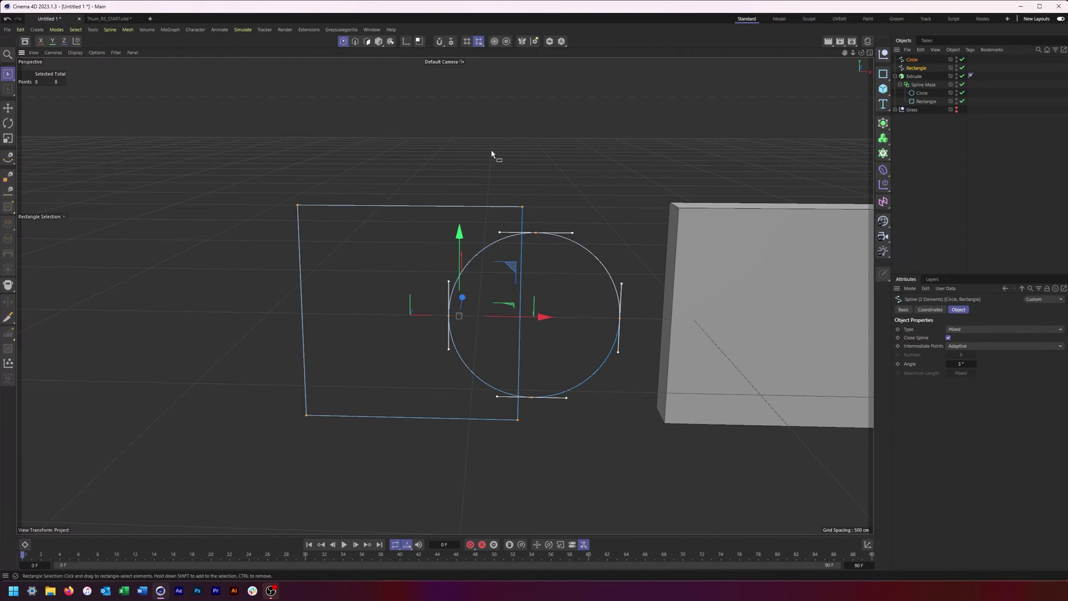
right_click(536, 133)
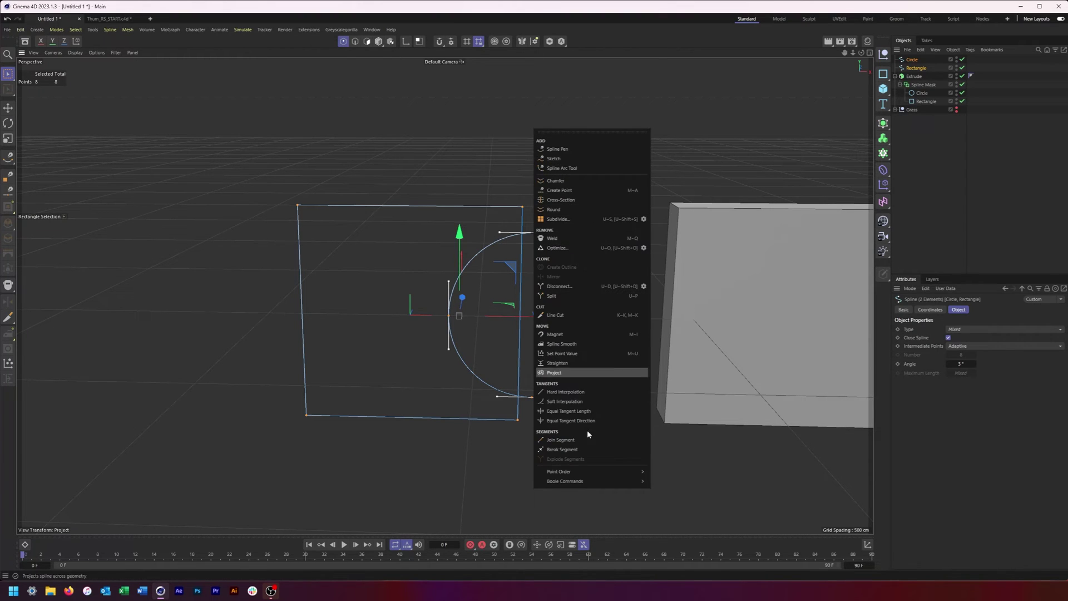
mouse_move(606, 481)
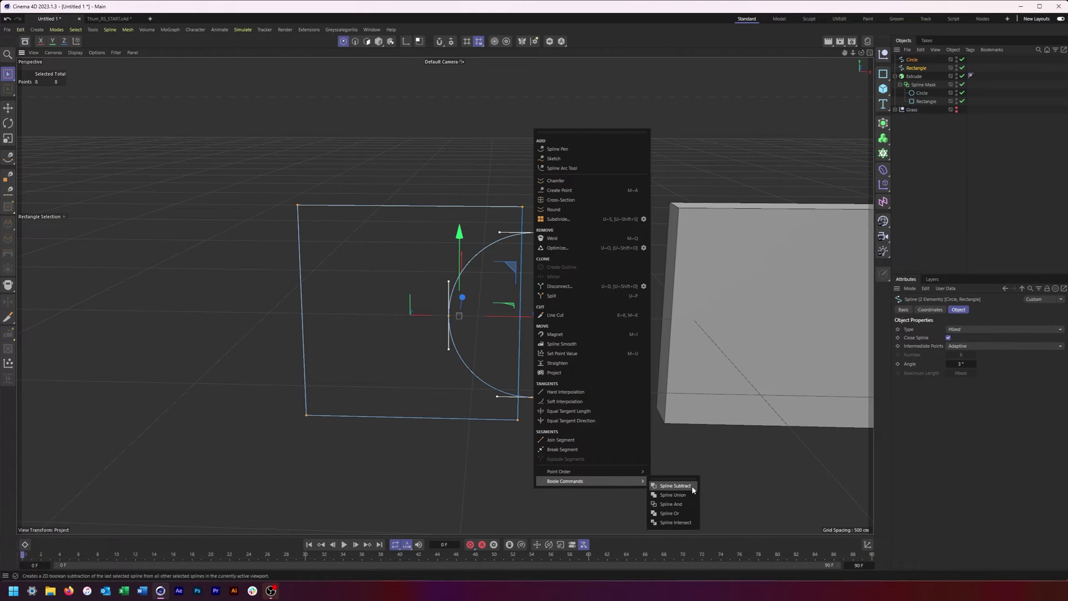
click(675, 486)
key(ctrl+z)
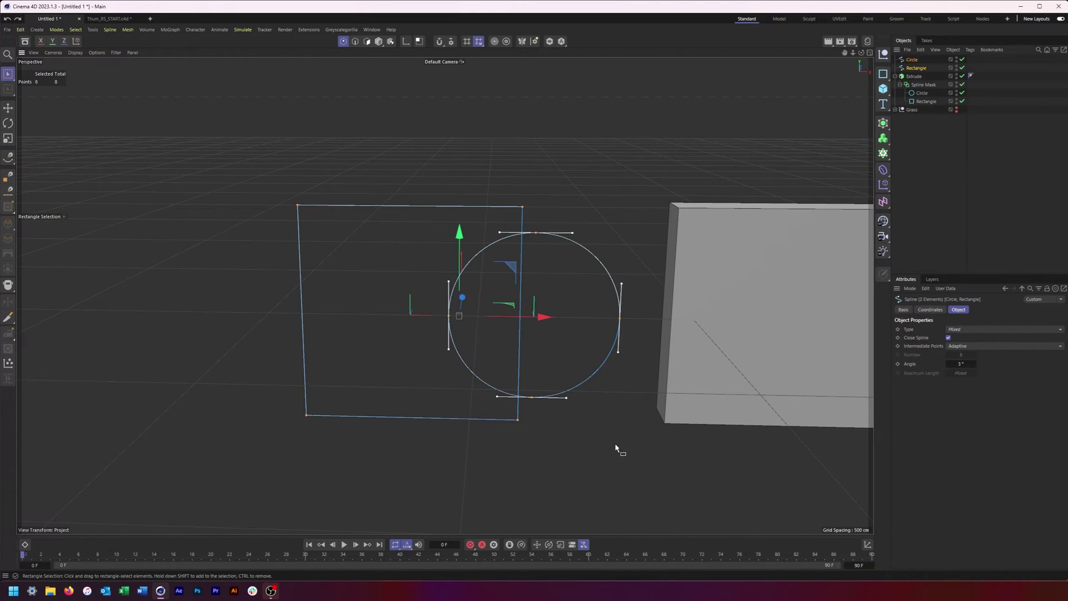
right_click(593, 427)
click(553, 176)
right_click(559, 141)
mouse_move(612, 496)
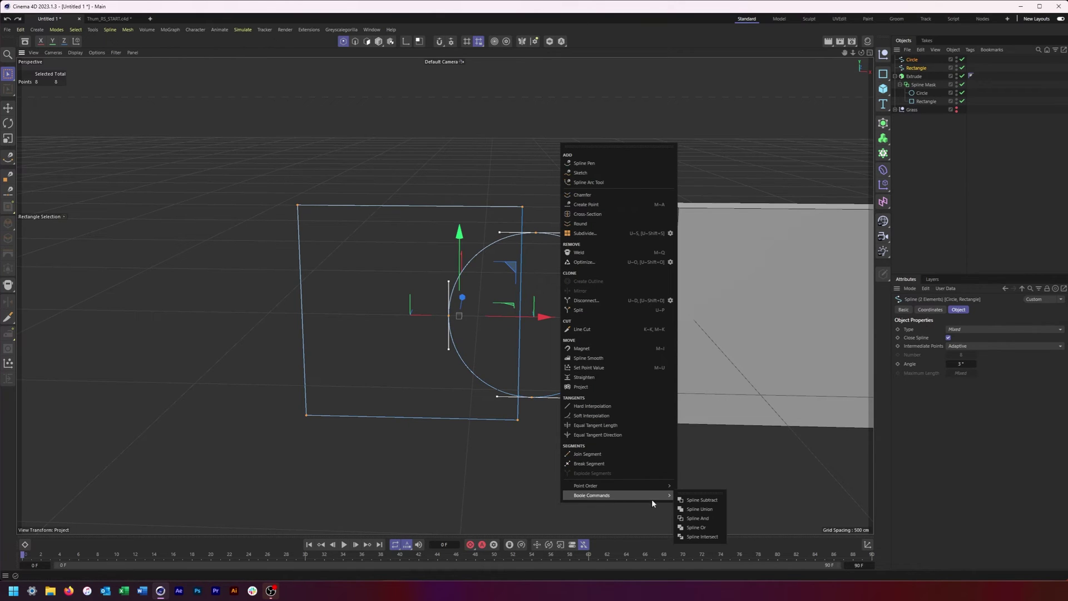
click(716, 507)
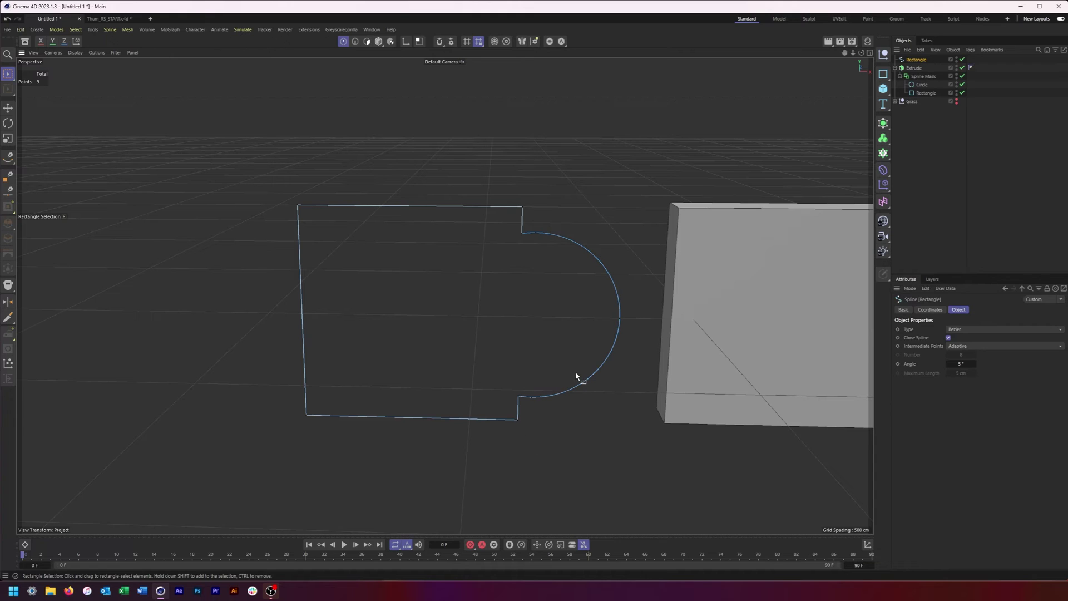
key(ctrl+z)
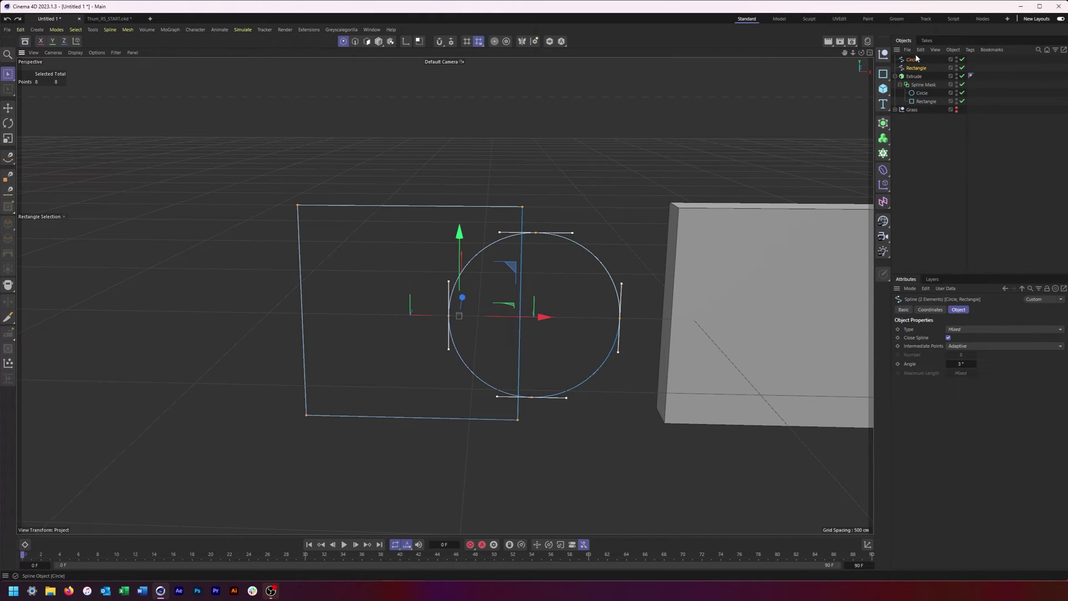
right_click(549, 130)
mouse_move(584, 475)
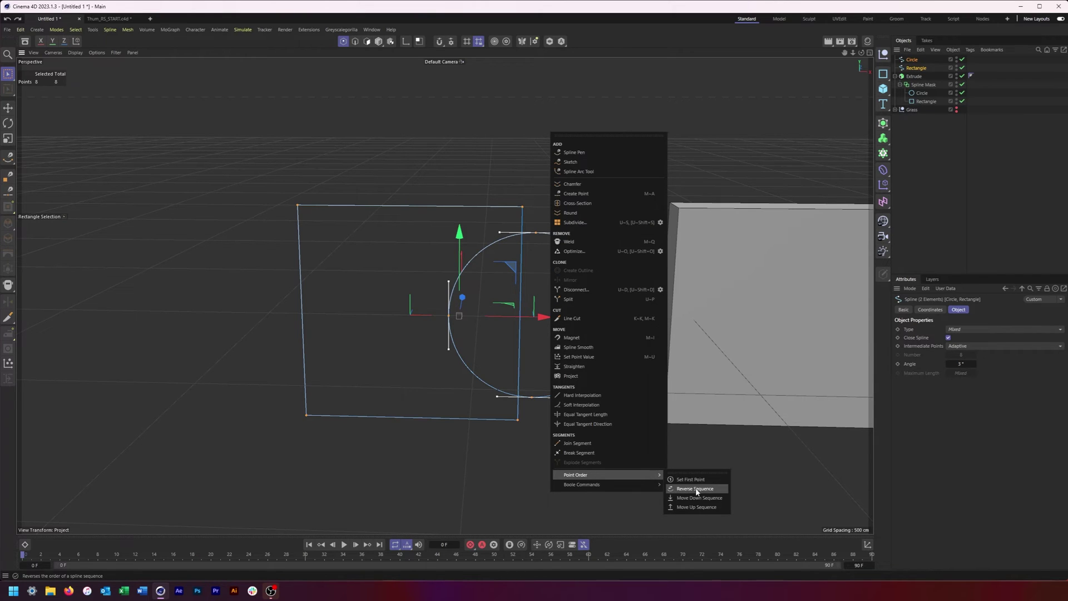
mouse_move(618, 485)
click(707, 506)
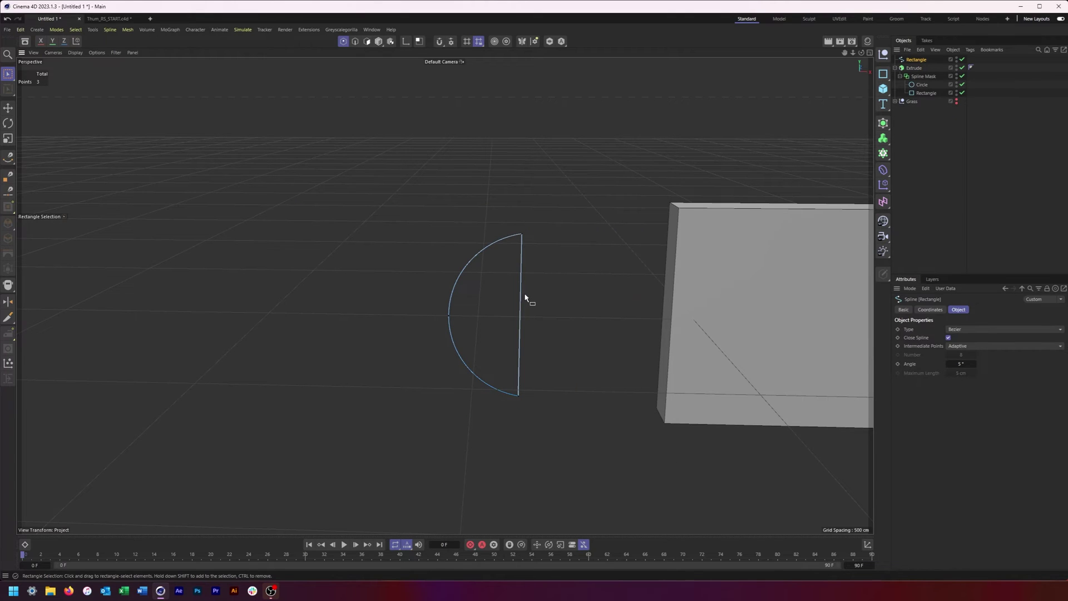
key(ctrl+z)
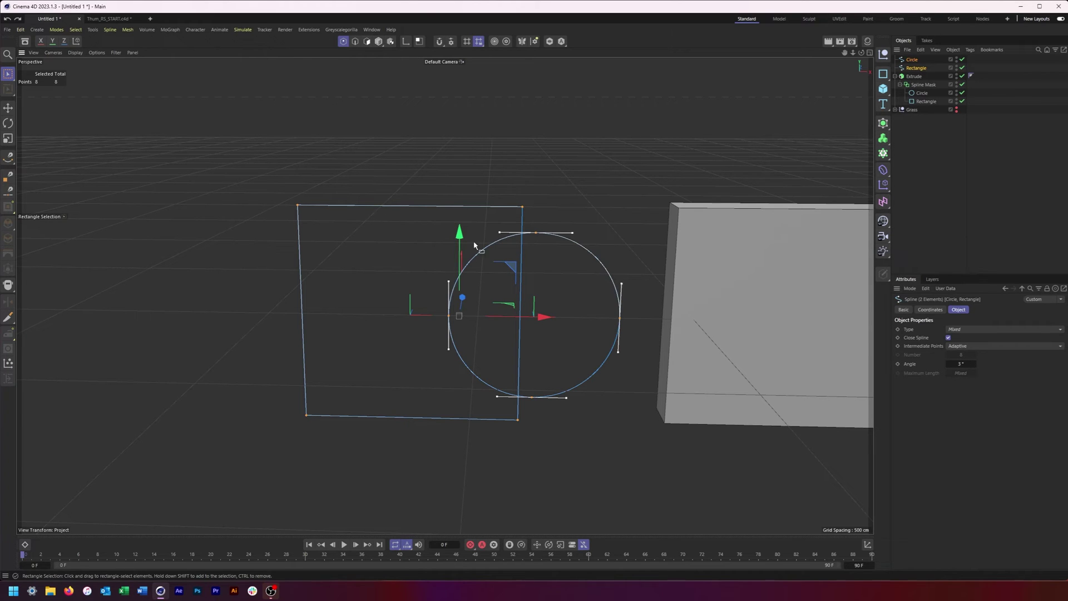
alt+middle_drag(599, 256, 506, 267)
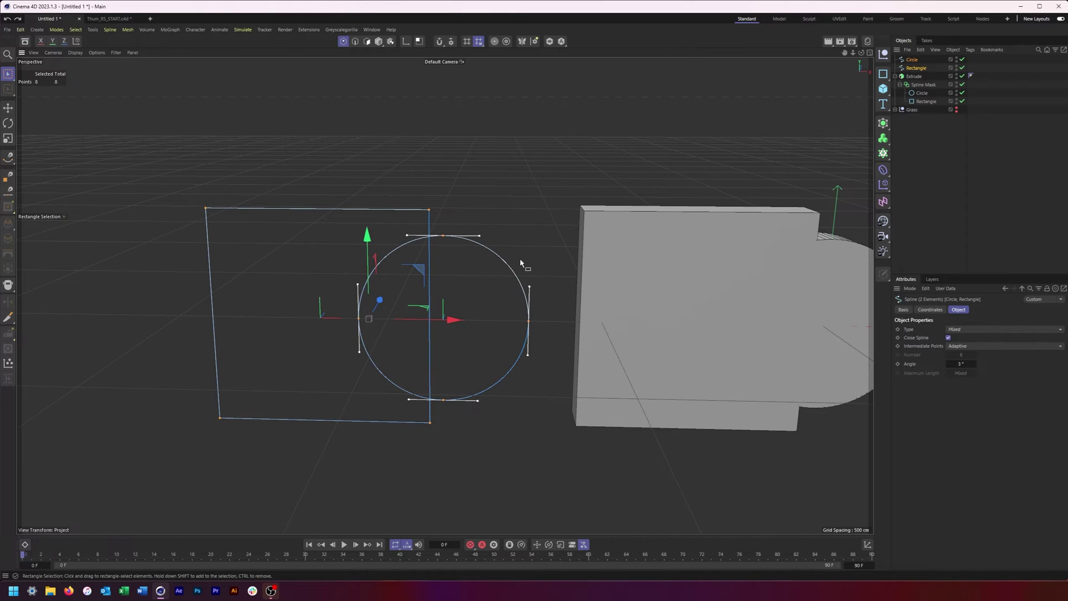
right_click(475, 183)
mouse_move(520, 536)
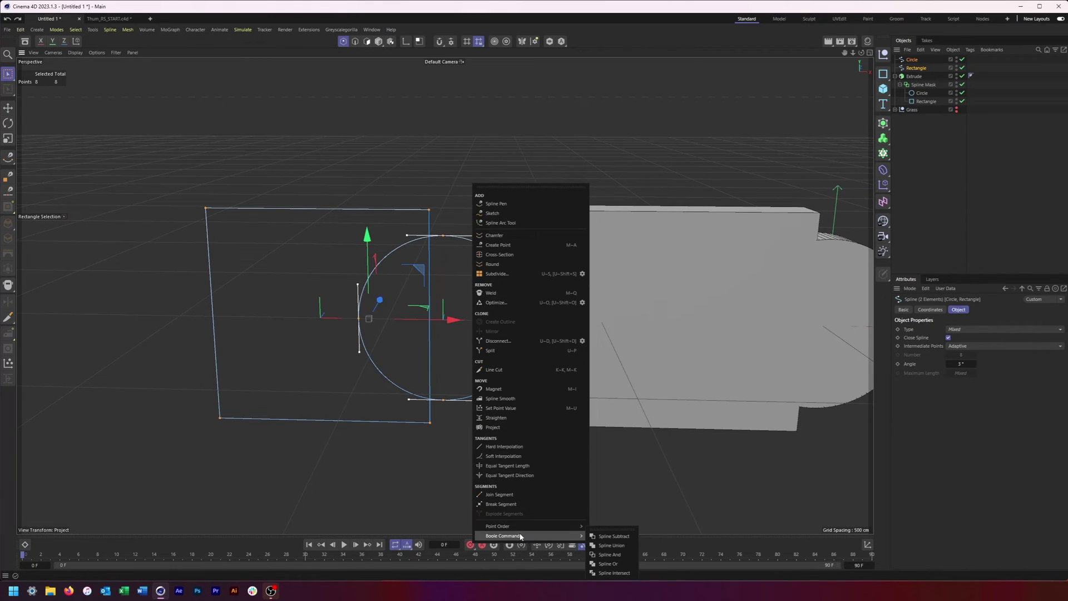
click(614, 572)
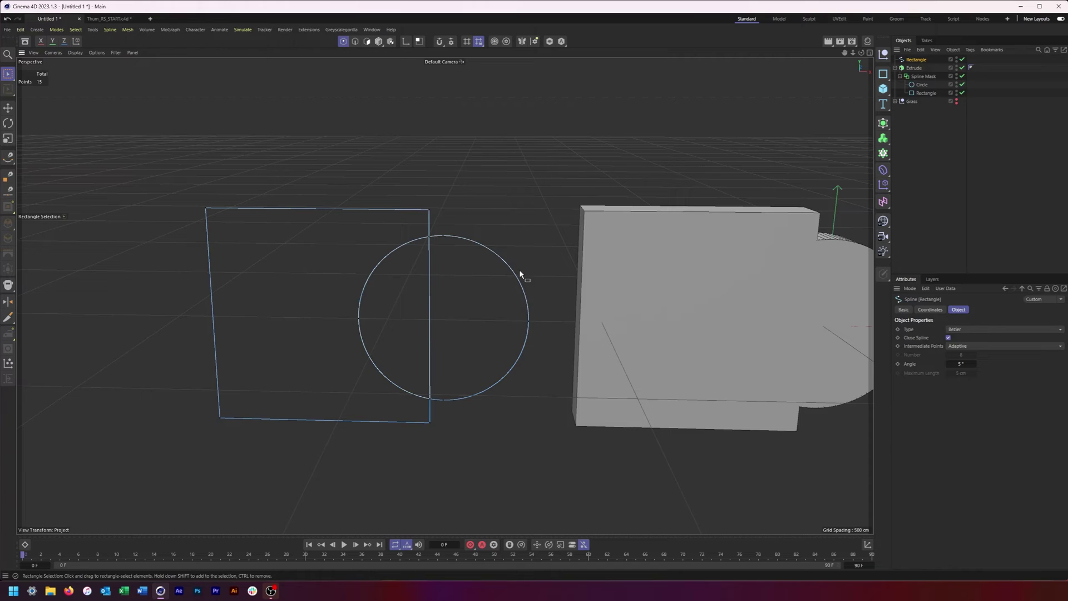
key(ctrl+z)
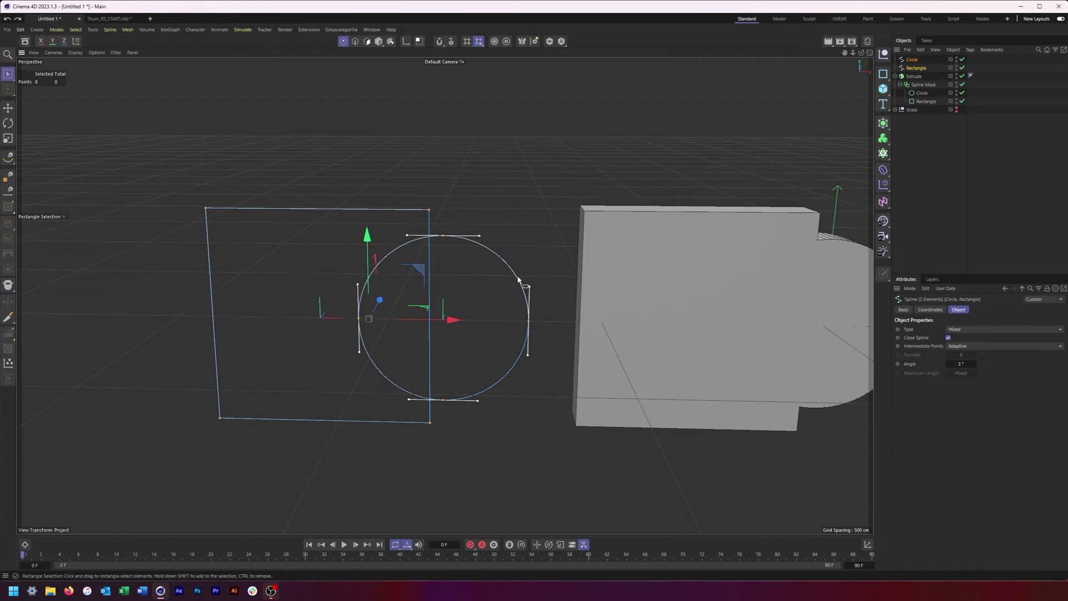
right_click(446, 169)
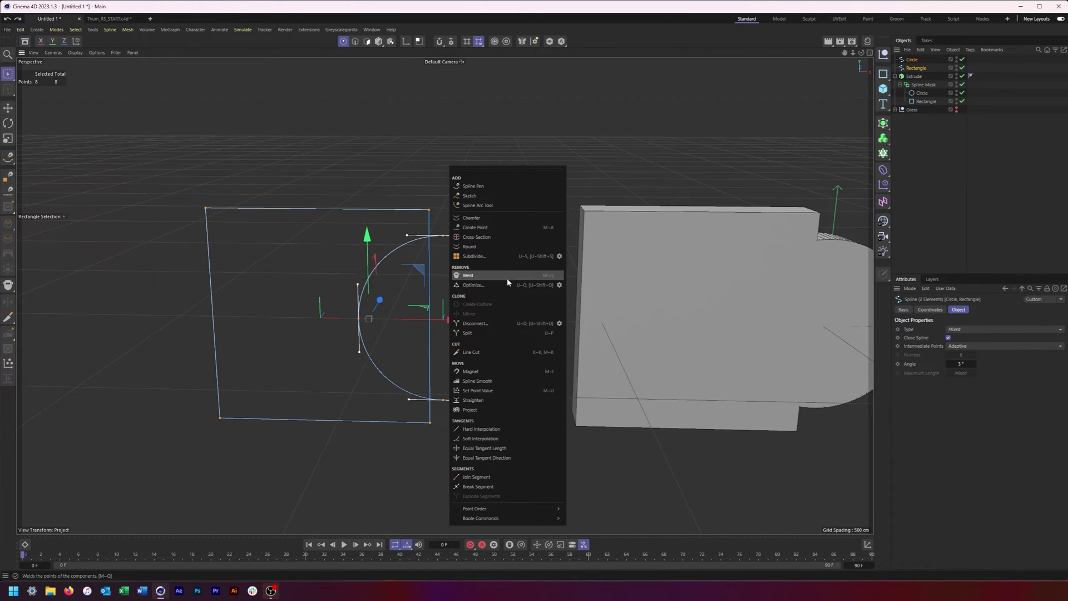
mouse_move(516, 521)
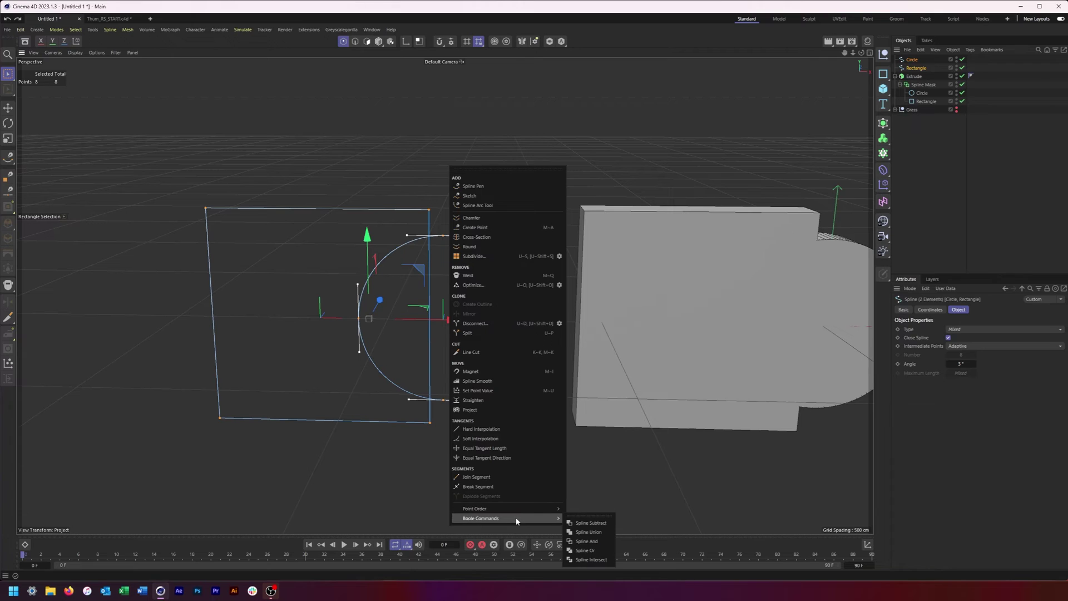
double_click(923, 84)
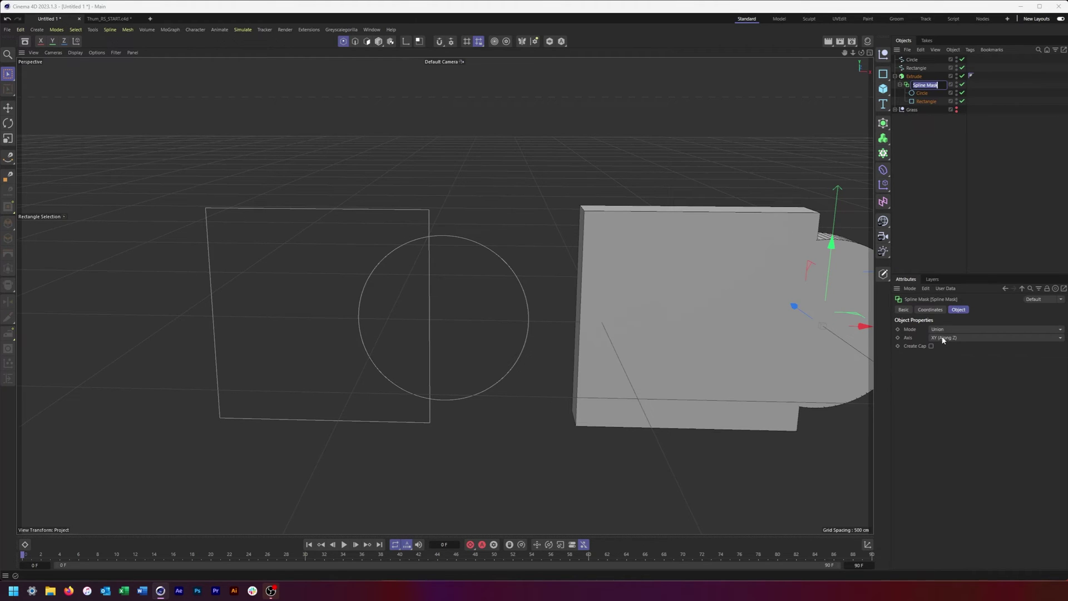
alt+middle_drag(436, 279, 489, 301)
click(912, 61)
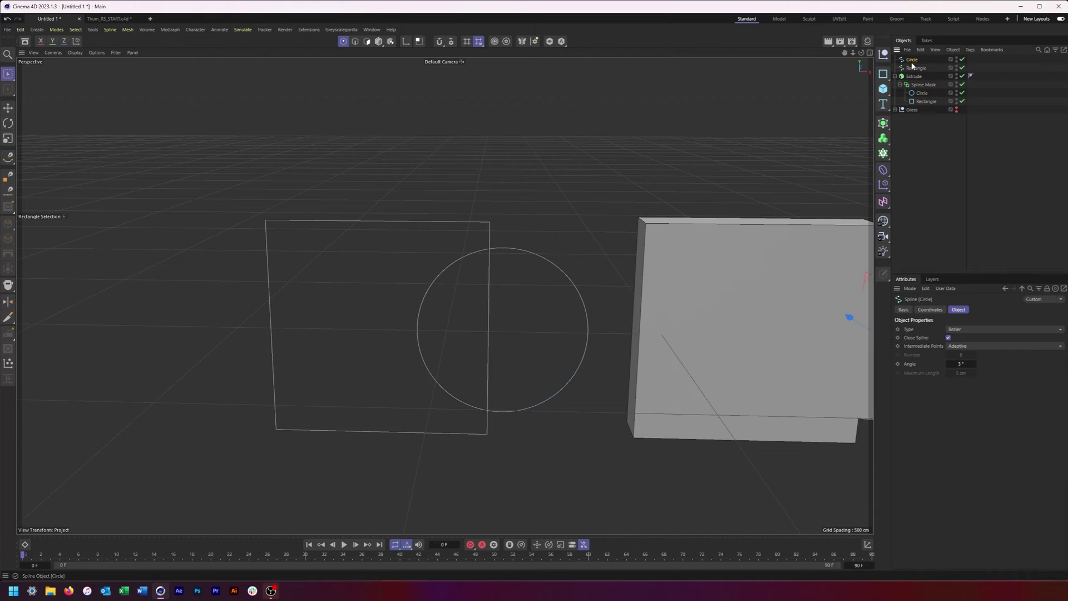
ctrl+click(915, 68)
right_click(446, 151)
mouse_move(479, 504)
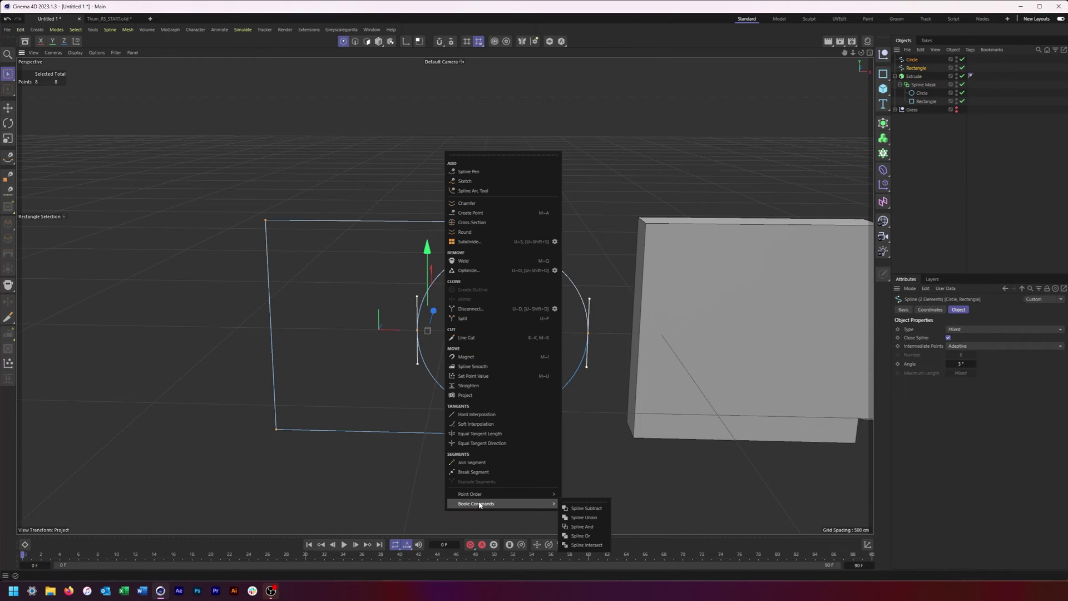
click(588, 521)
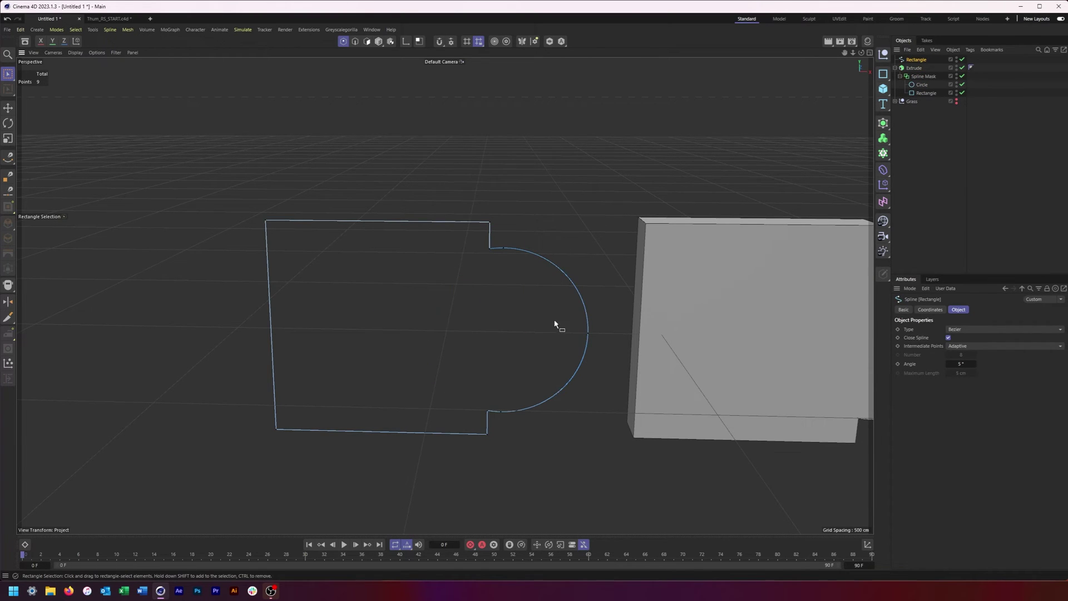
alt+middle_drag(556, 322, 536, 341)
scroll(497, 268, up, 2)
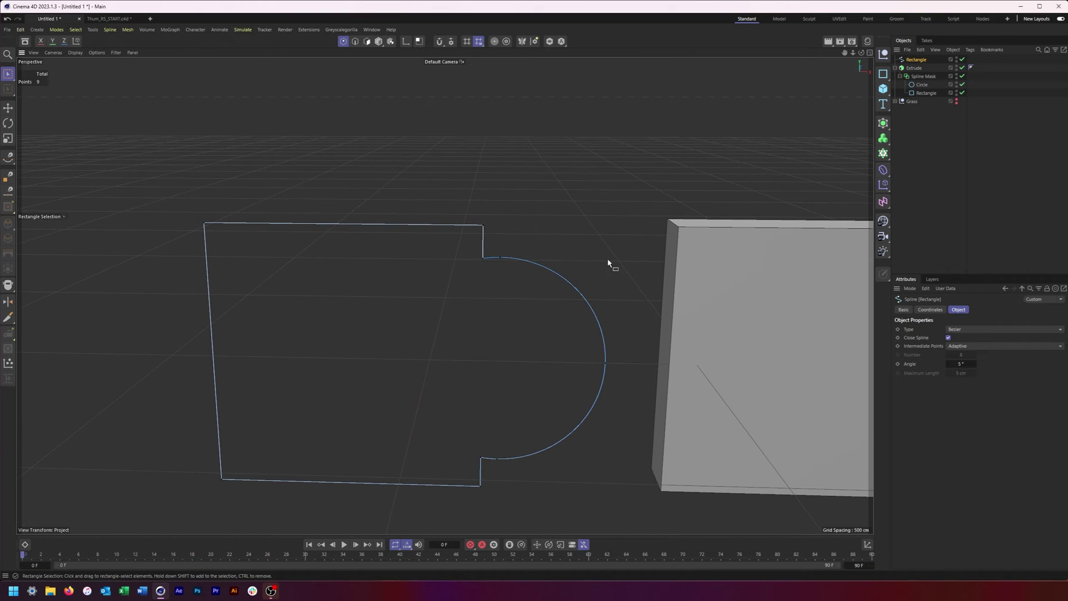
alt+drag(495, 465, 575, 374)
scroll(571, 363, up, 3)
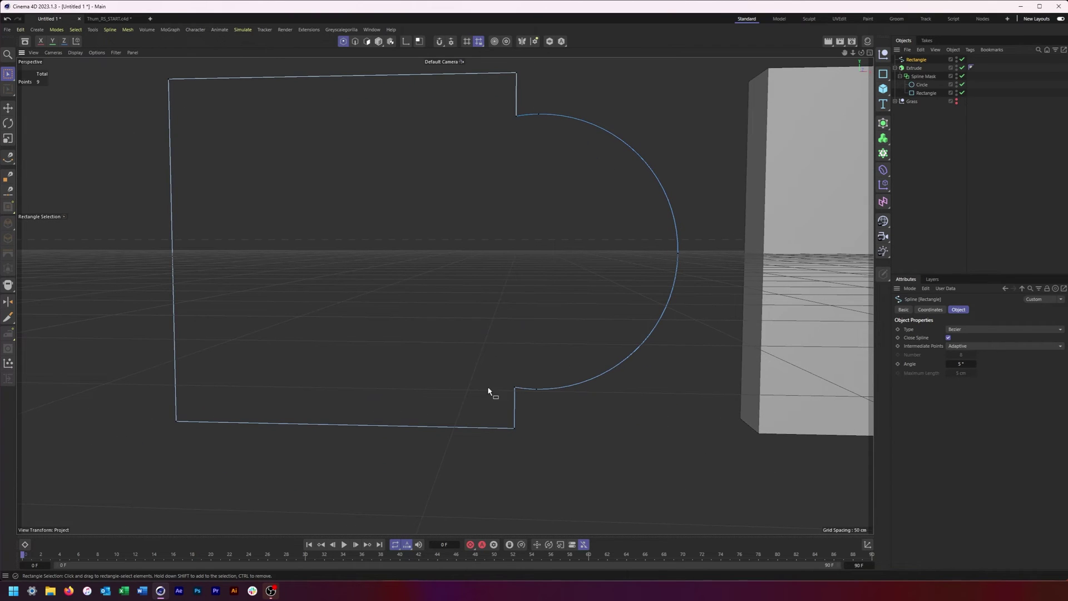
alt+drag(629, 176, 521, 249)
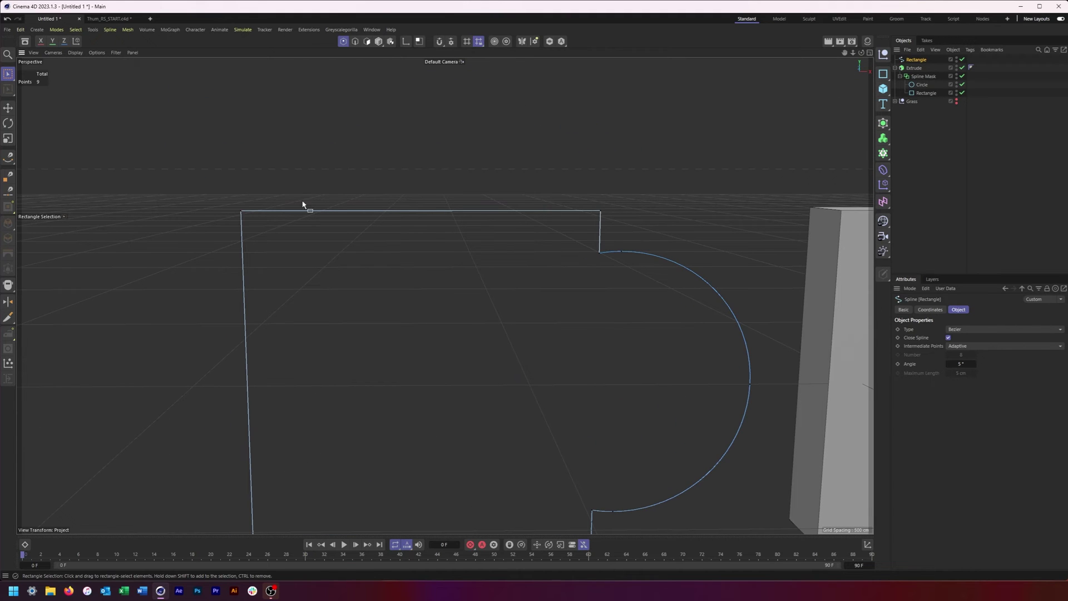
alt+drag(532, 336, 386, 339)
key(ctrl+z)
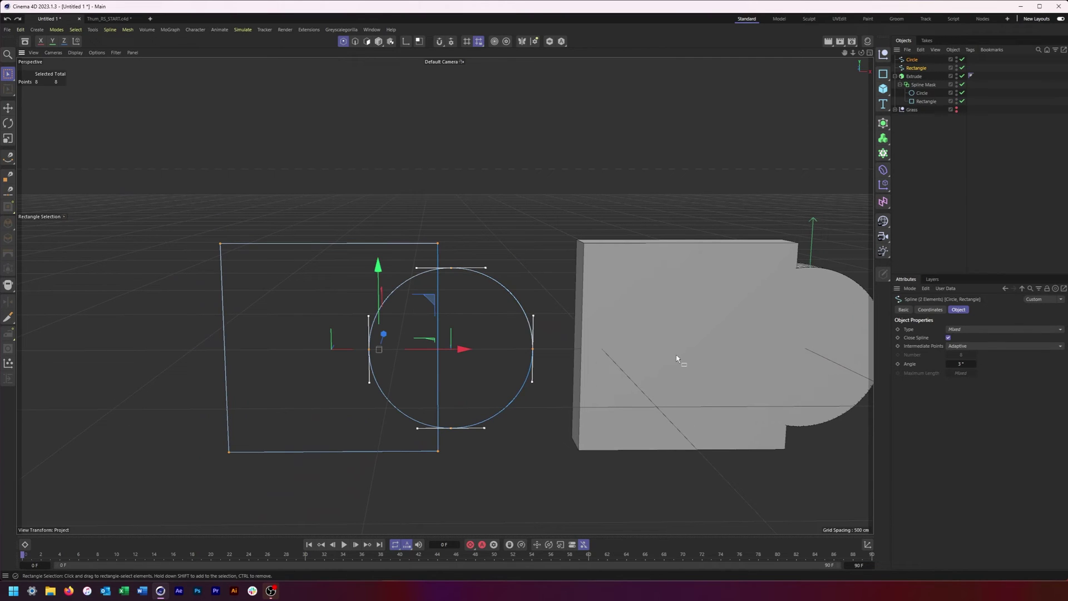
alt+middle_drag(706, 316, 219, 333)
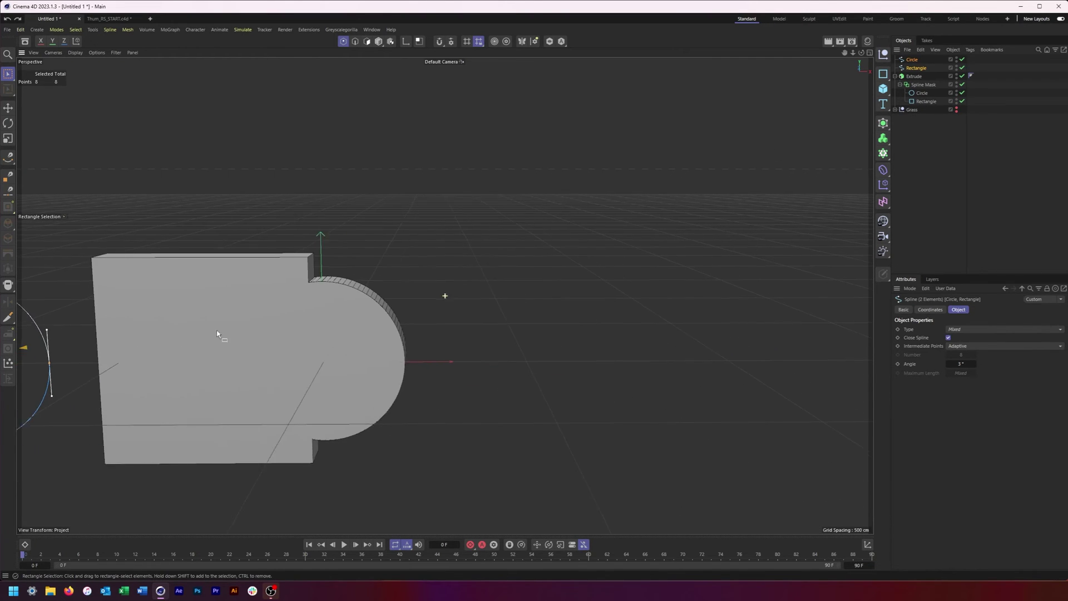
Unhide the Grass null, collapse Extrude, and expand Grass to show its Side_Walk_Outter and Grass splines
click(955, 109)
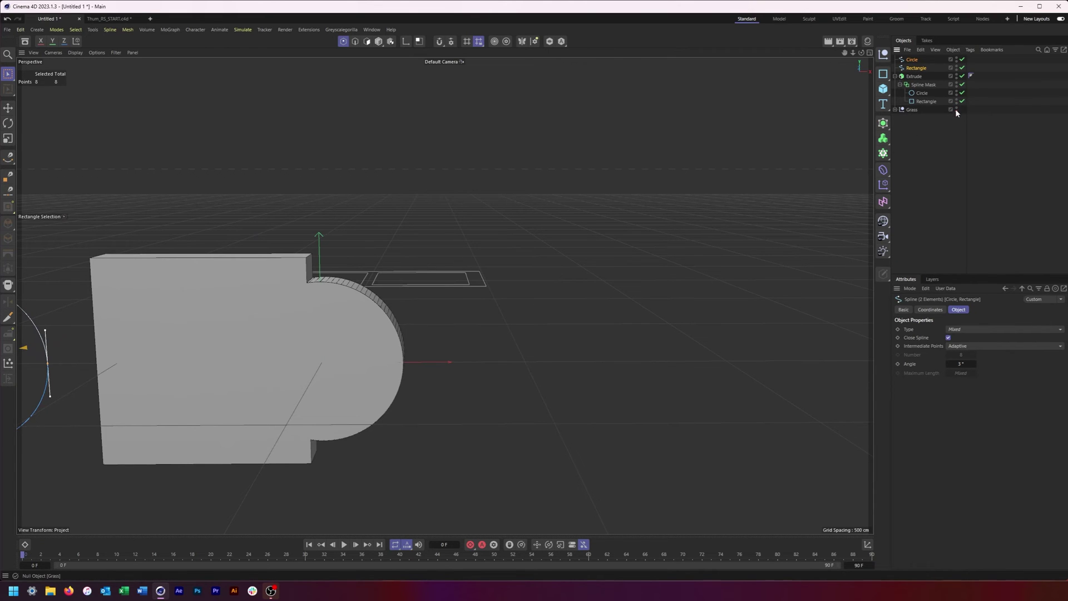
alt+drag(501, 300, 364, 332)
scroll(477, 215, up, 8)
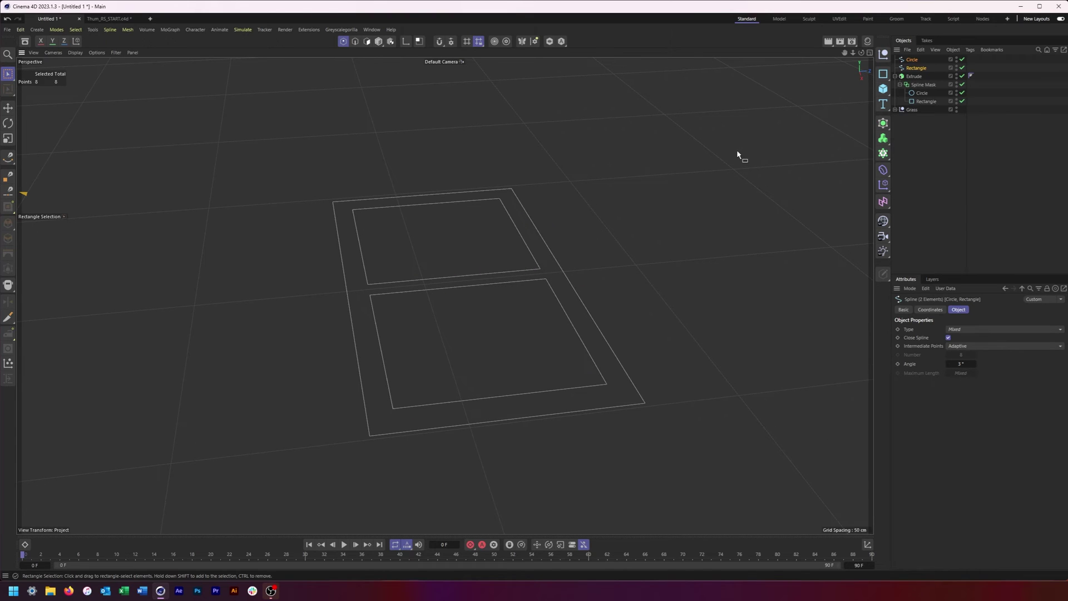
click(896, 76)
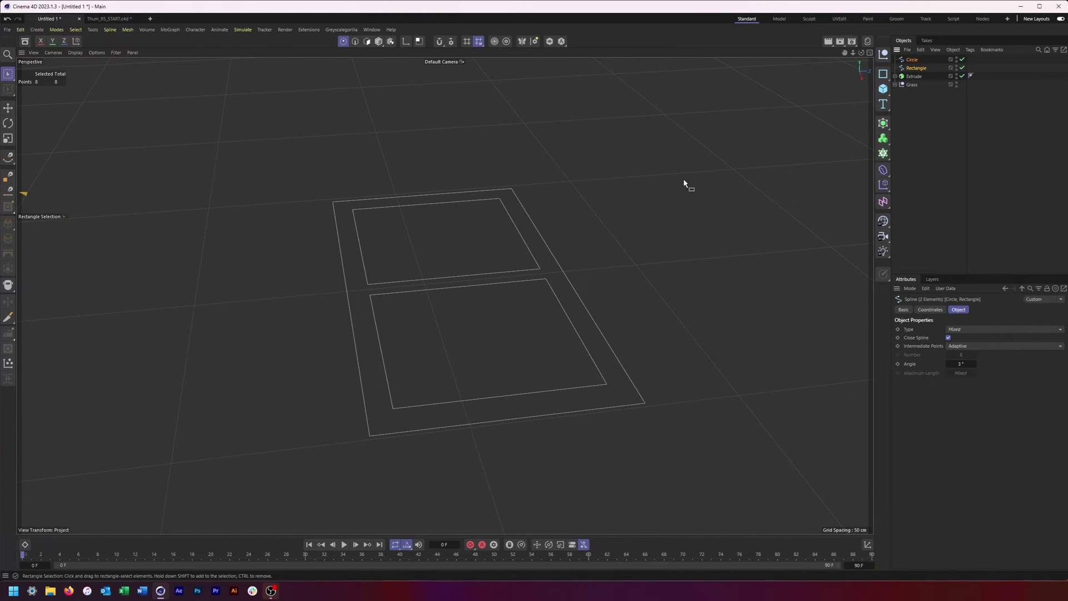
click(566, 291)
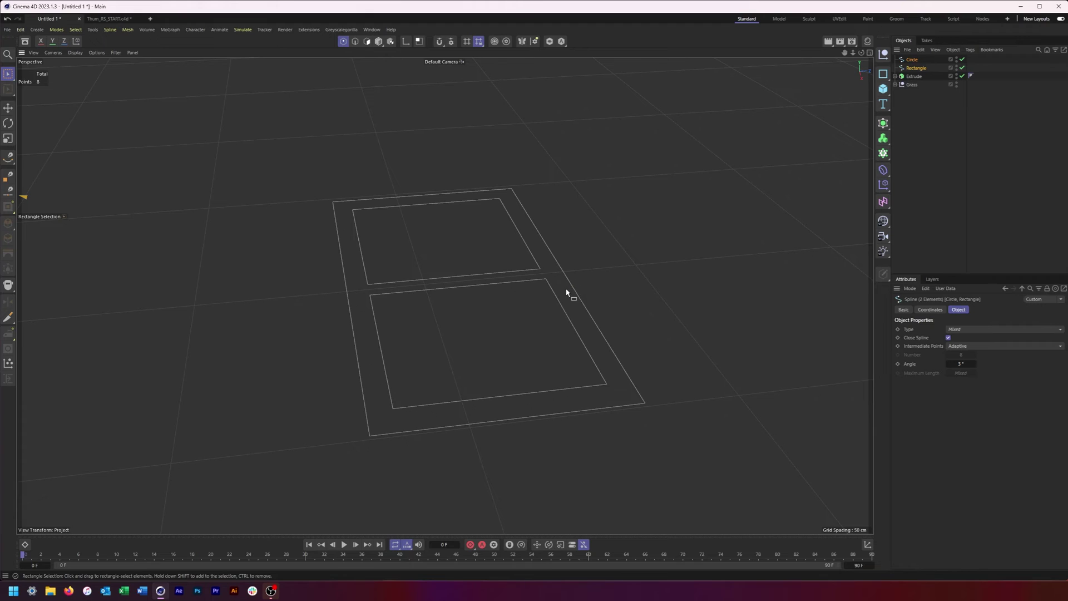
click(895, 85)
Extrude the Grass spline with a 3 cm offset
click(926, 93)
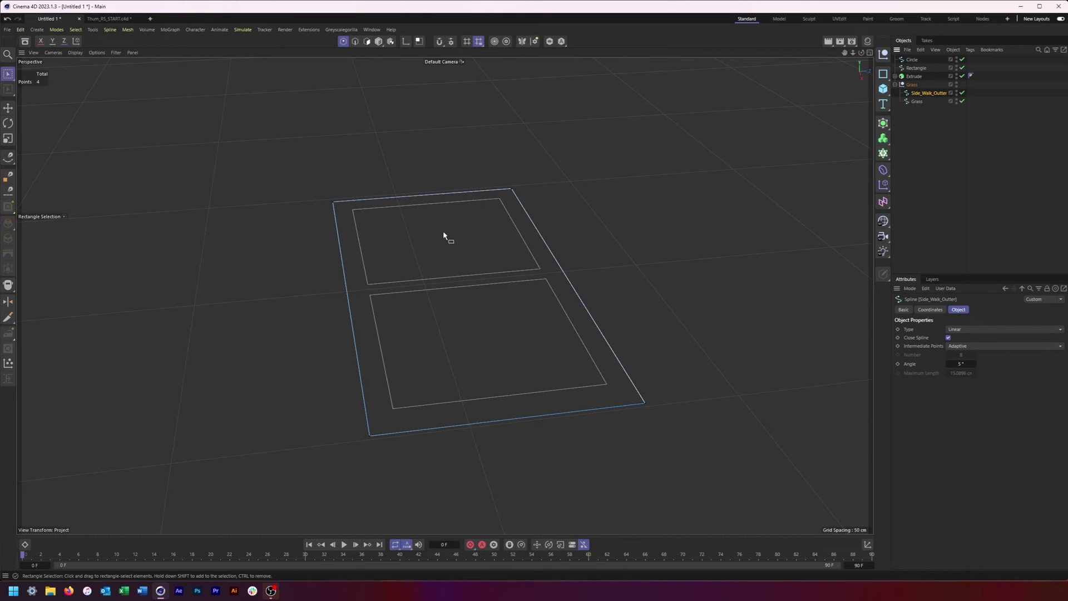
alt+drag(451, 305, 498, 308)
click(921, 100)
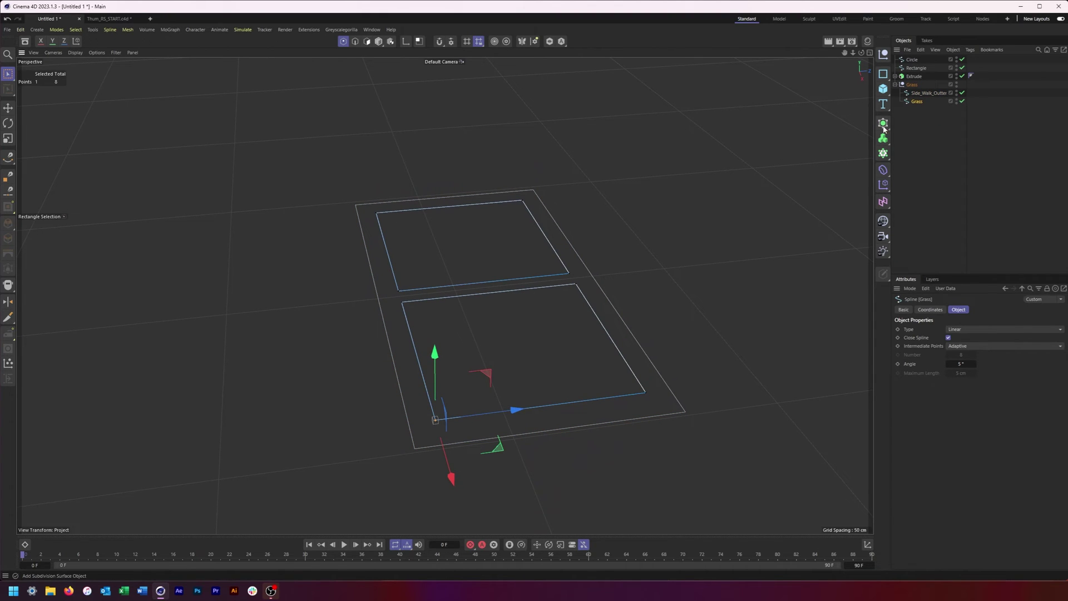
drag(883, 123, 928, 160)
alt+click(928, 160)
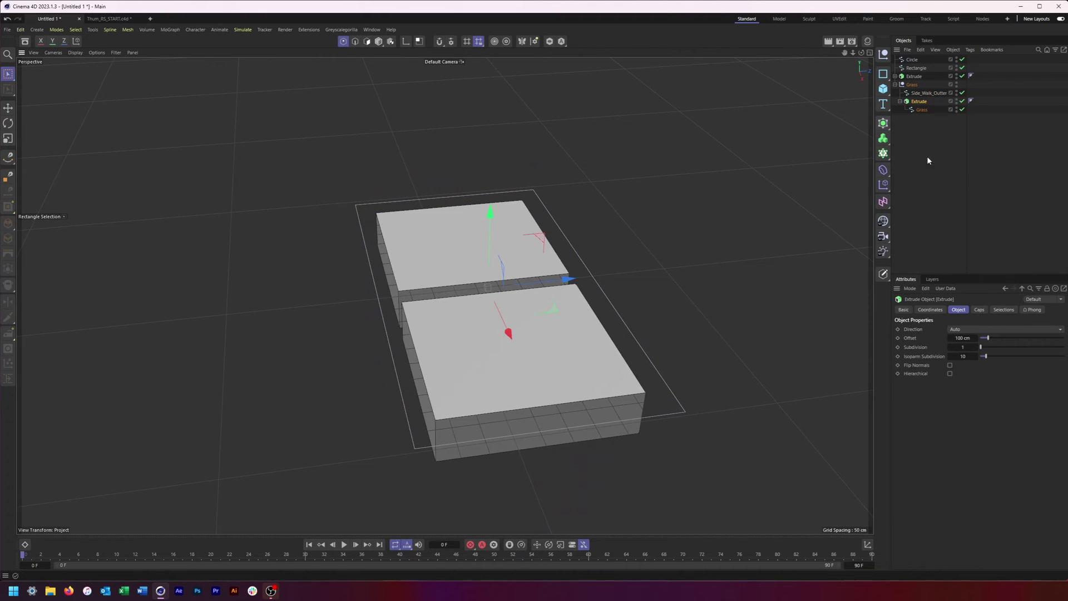
double_click(961, 337)
key(BackSpace)
text(3)
key(Return)
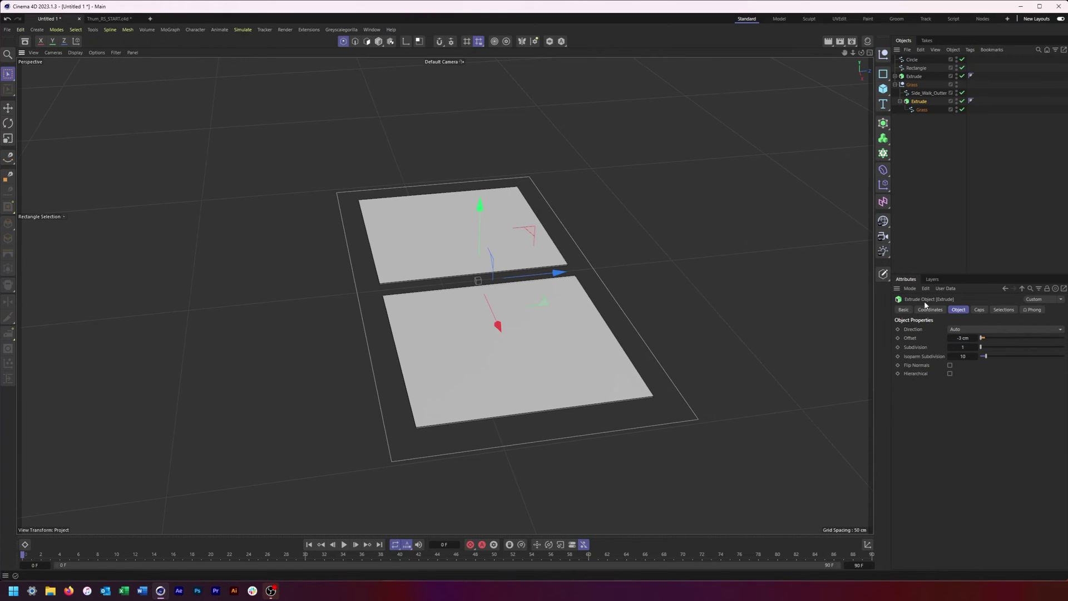
Give the grass extrusion a custom green display colour
click(904, 310)
click(957, 390)
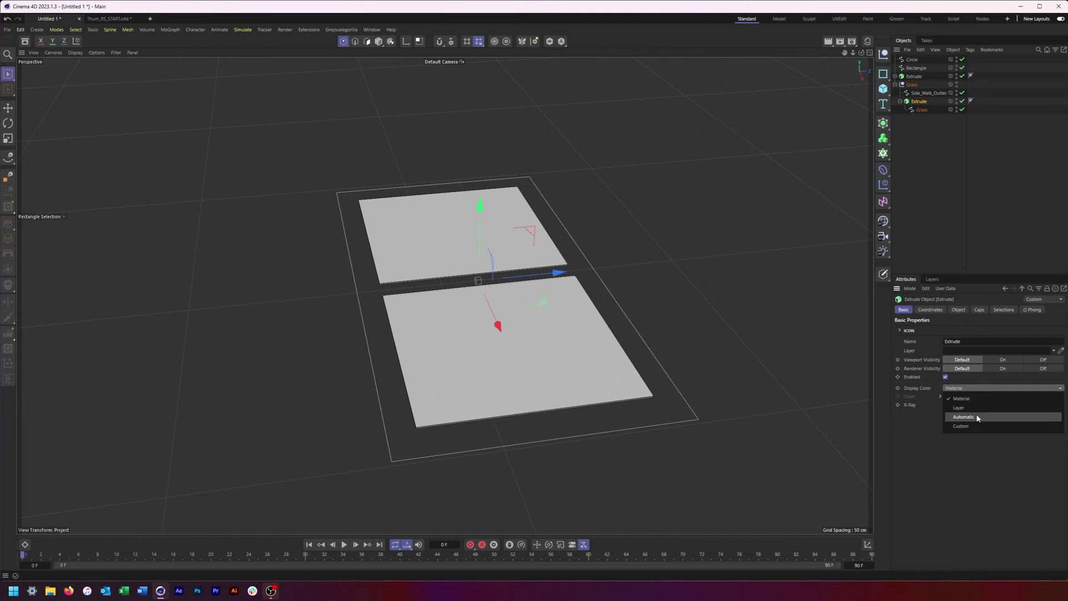
click(970, 426)
click(957, 396)
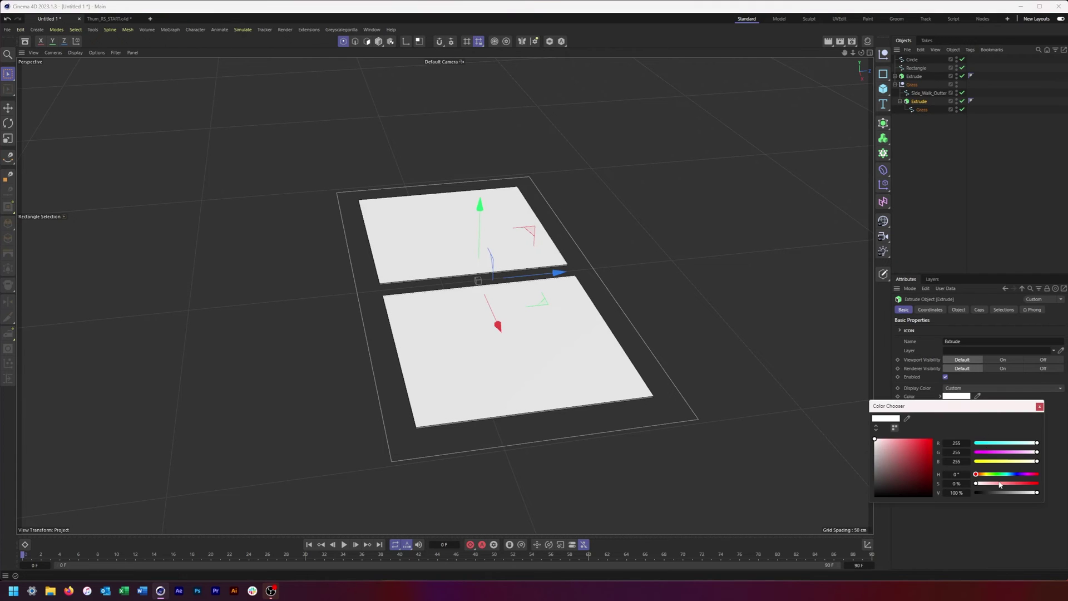
click(1001, 474)
mouse_move(1013, 485)
mouse_down()
mouse_move(1024, 485)
mouse_move(997, 493)
mouse_move(1011, 493)
mouse_up()
click(1039, 406)
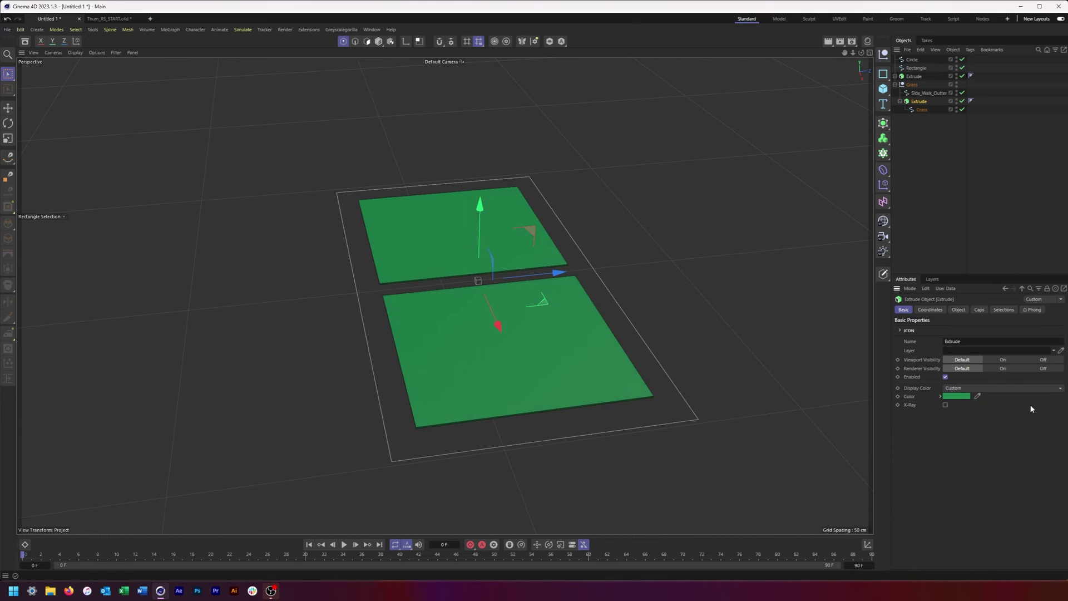
alt+middle_drag(612, 311, 579, 334)
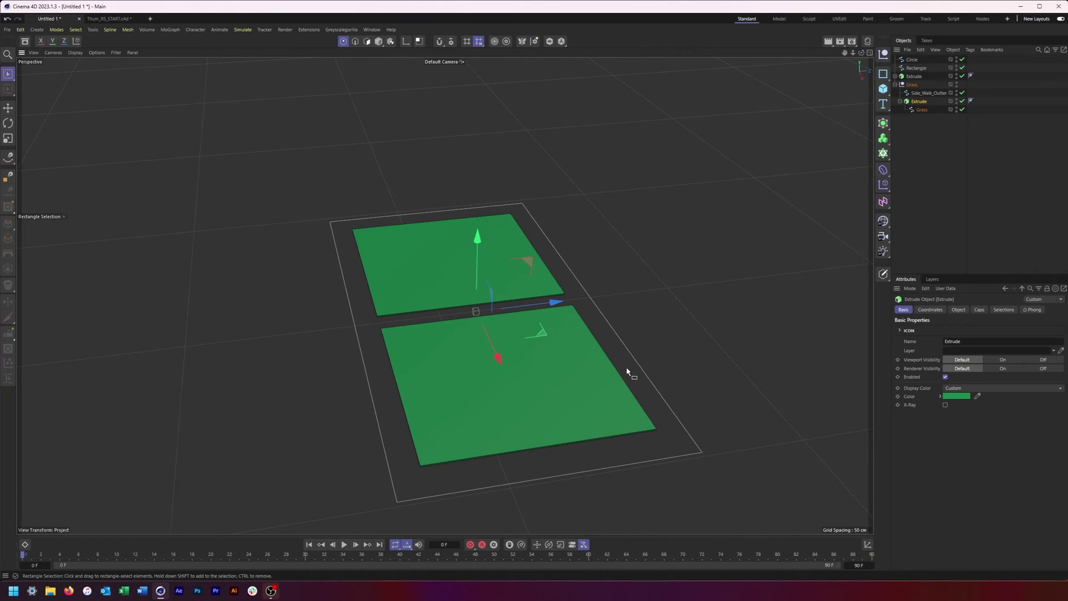
key(ctrl+shift+z)
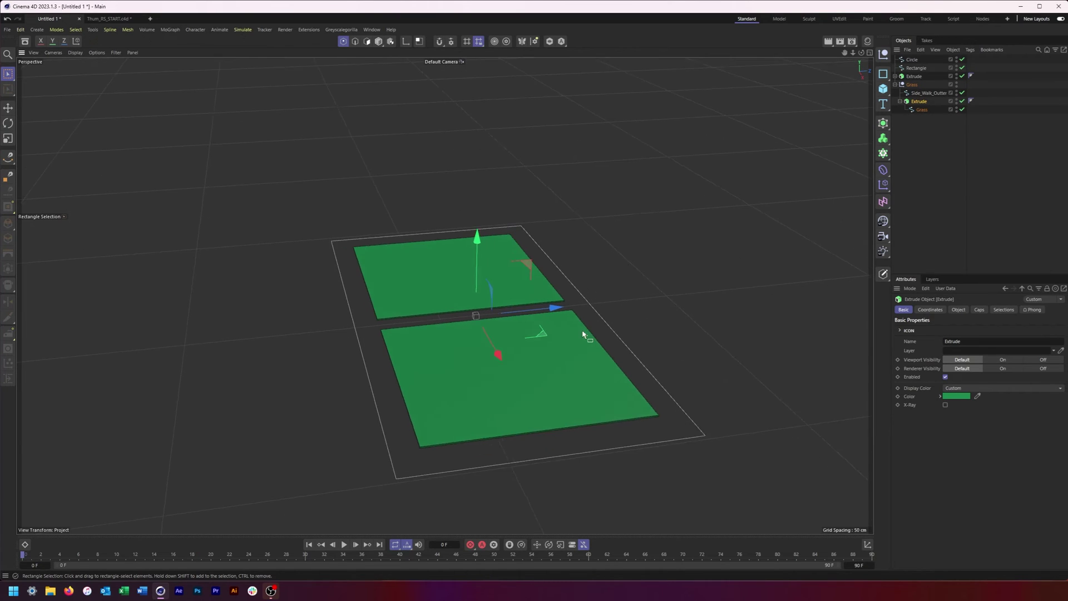
Create a Spline Mask containing the Side_Walk_Outter outline and the Grass spline
key(ctrl+shift+a)
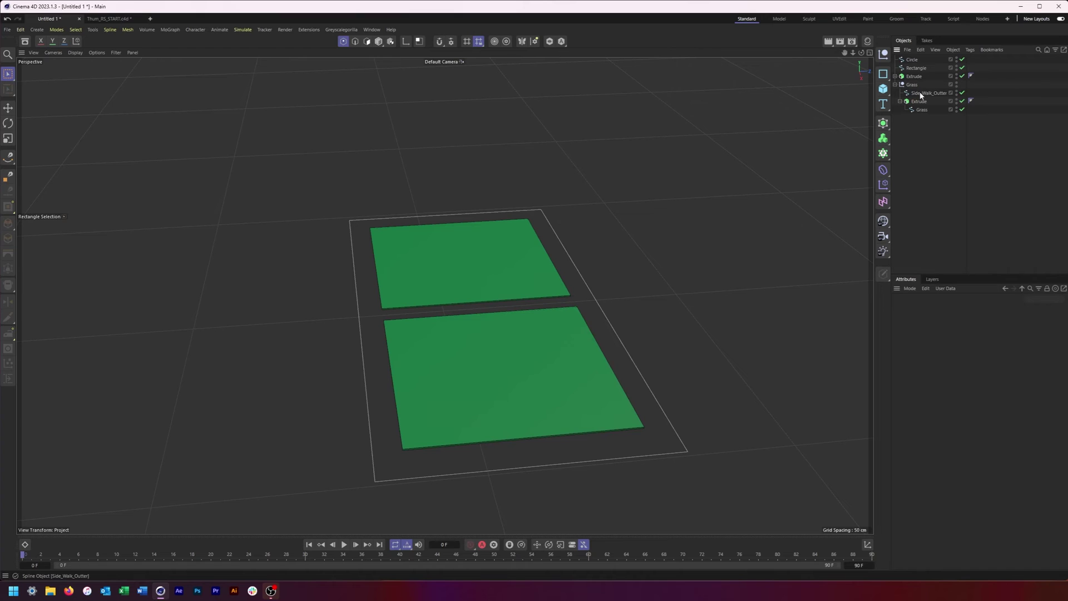
click(927, 93)
click(378, 41)
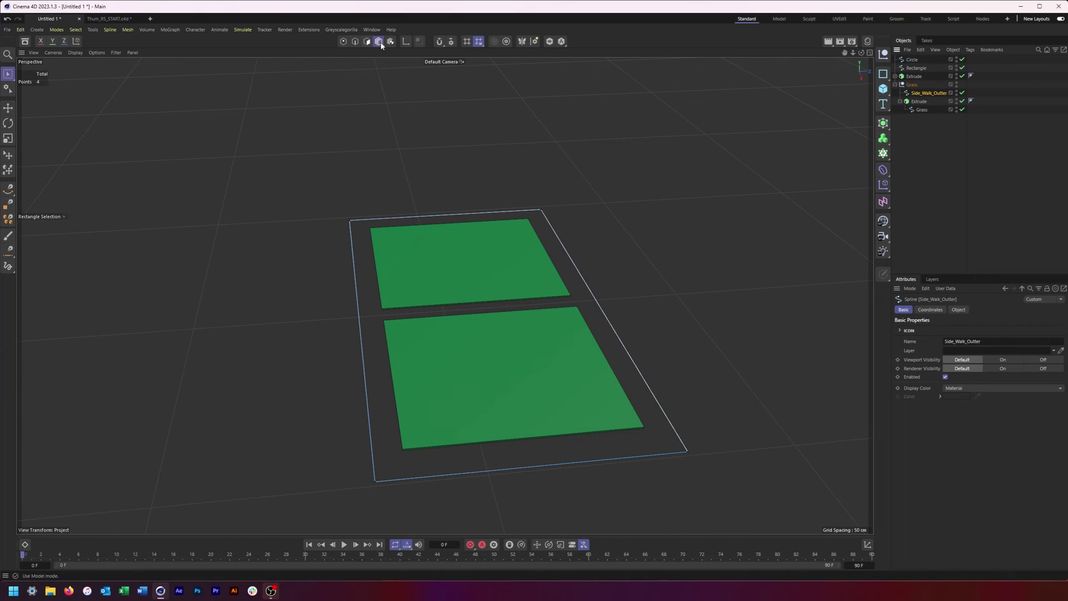
drag(489, 330, 485, 251)
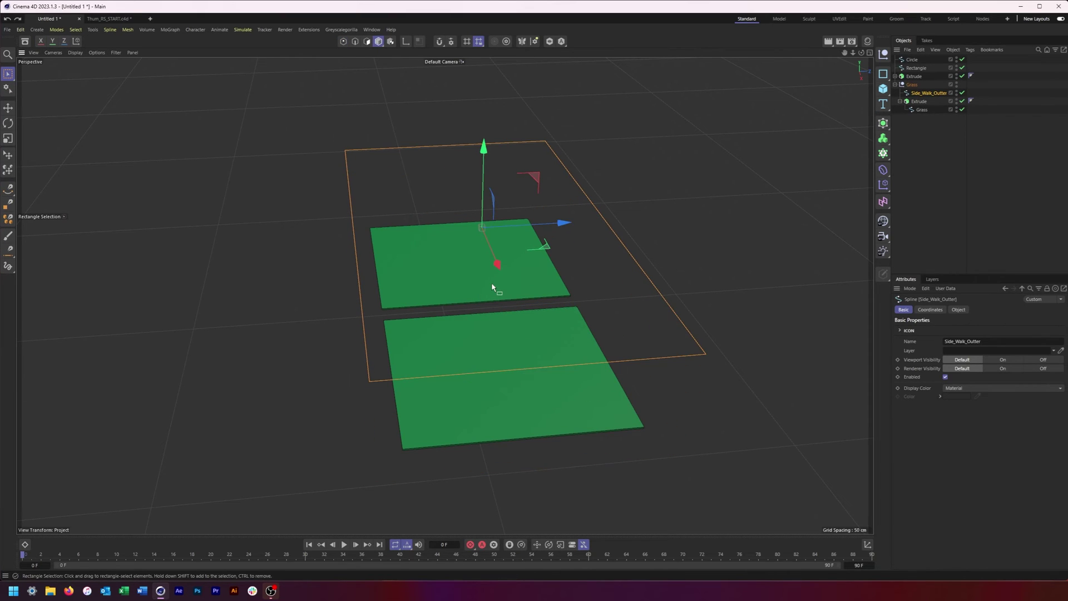
key(ctrl+z)
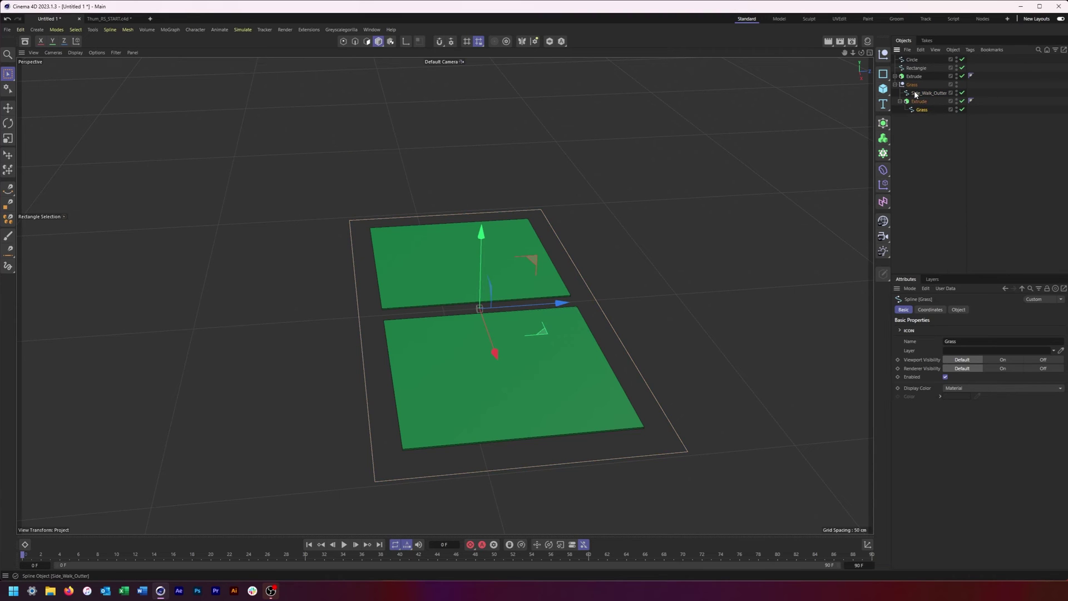
click(883, 123)
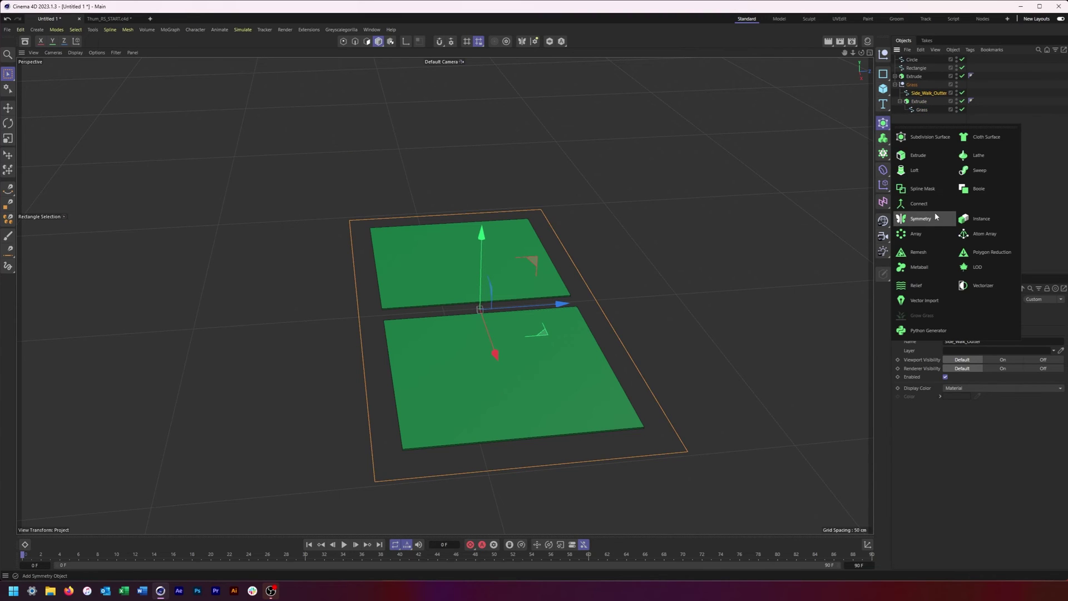
alt+click(936, 189)
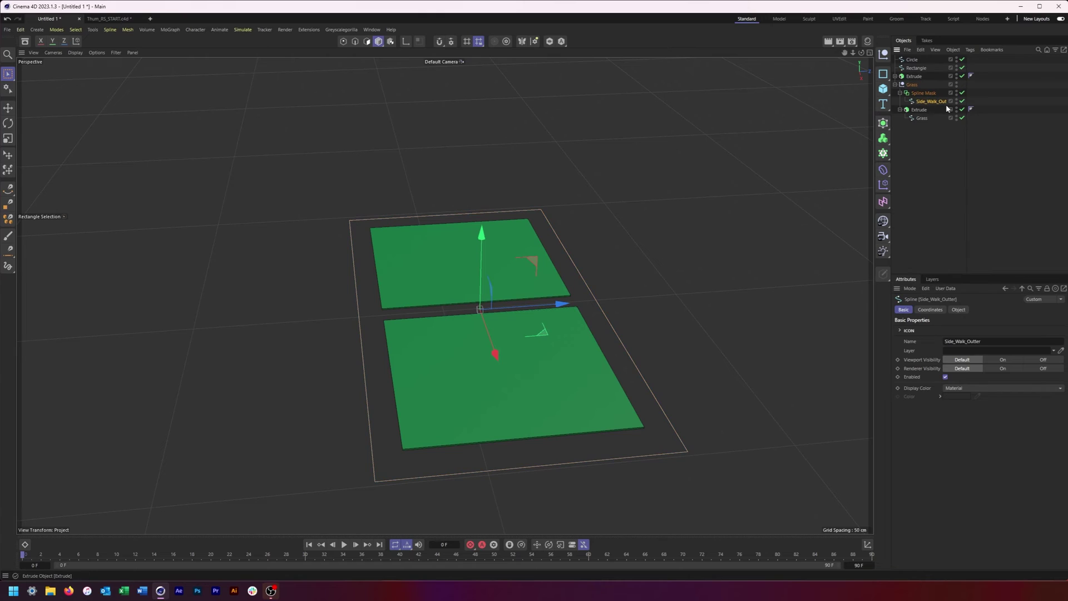
drag(919, 119, 932, 107)
click(923, 92)
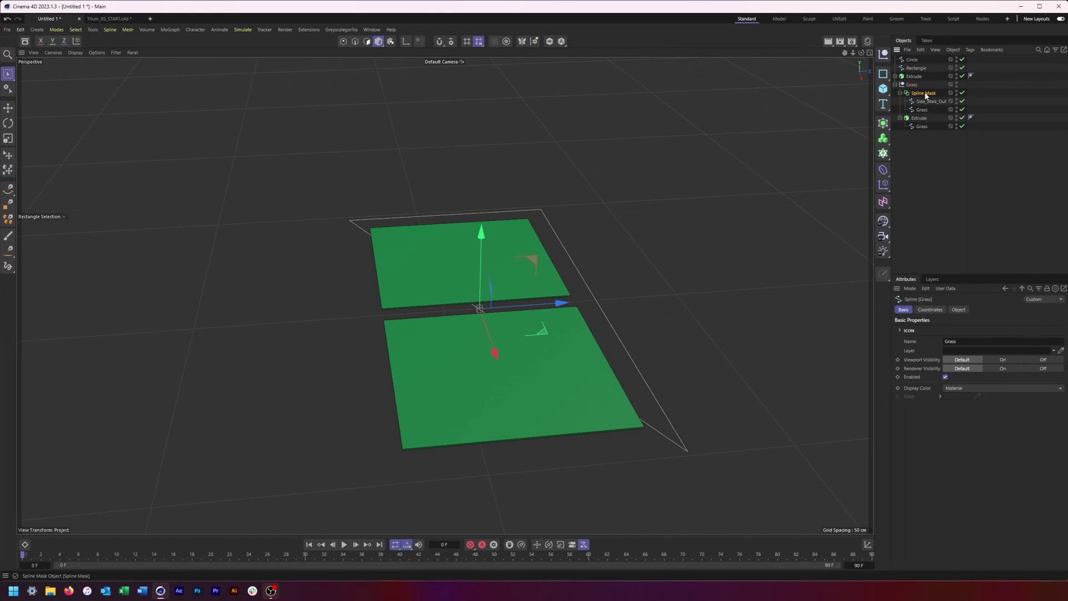
click(964, 310)
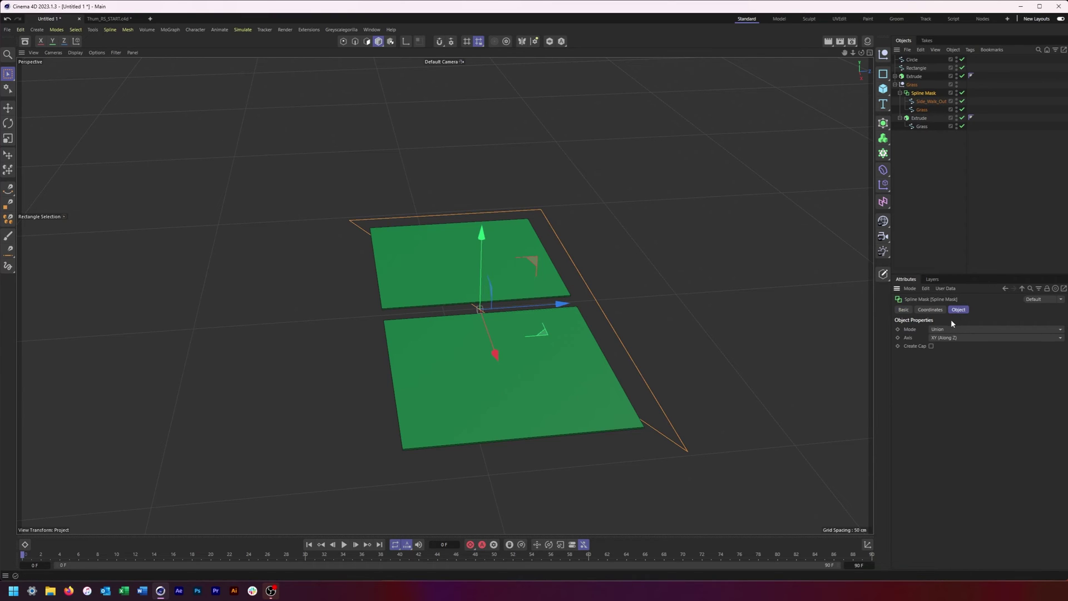
Set the Spline Mask axis to XZ (Along Y) and mode to A subtract B
alt+drag(749, 358, 536, 293)
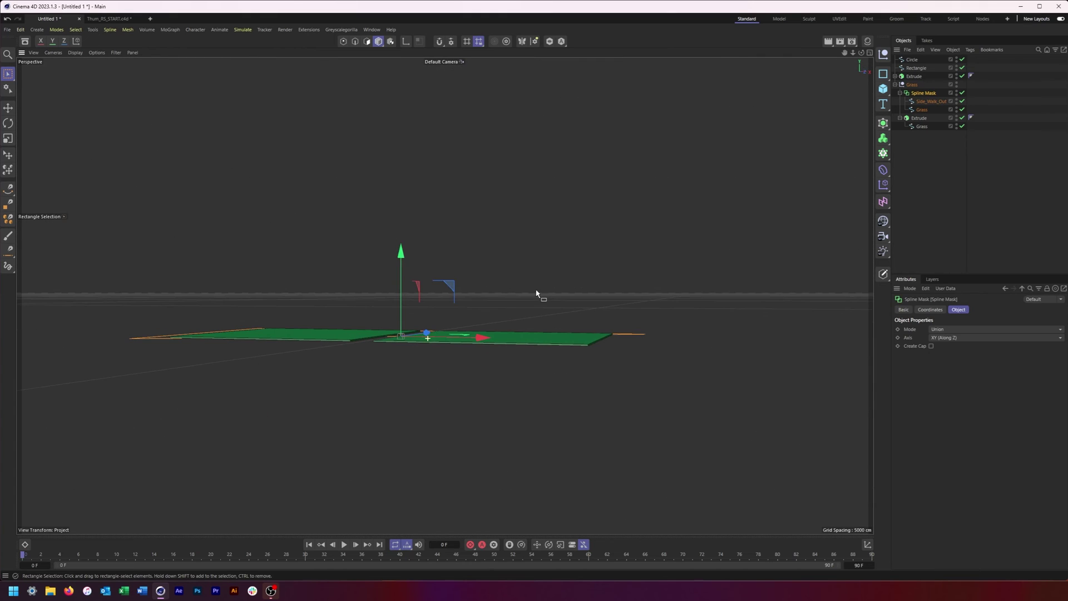
alt+drag(432, 202, 404, 338)
click(949, 338)
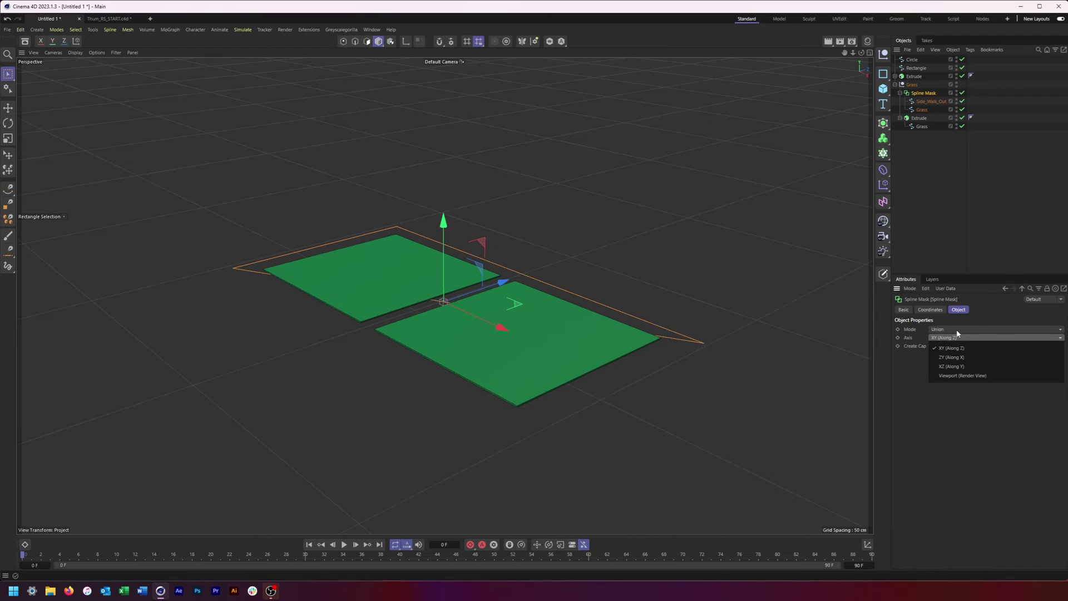
click(977, 364)
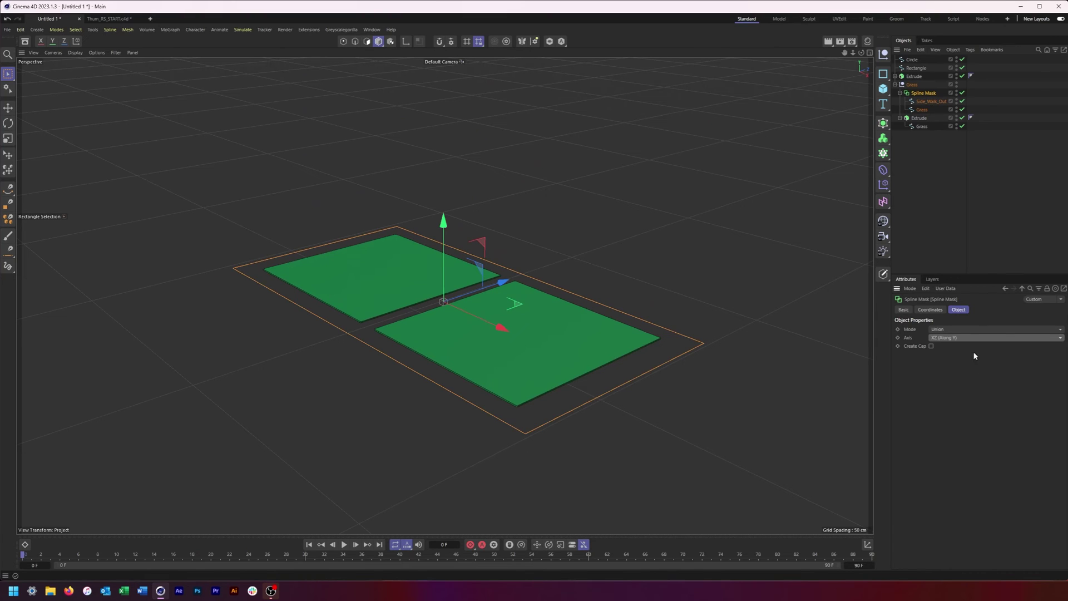
click(971, 329)
click(969, 349)
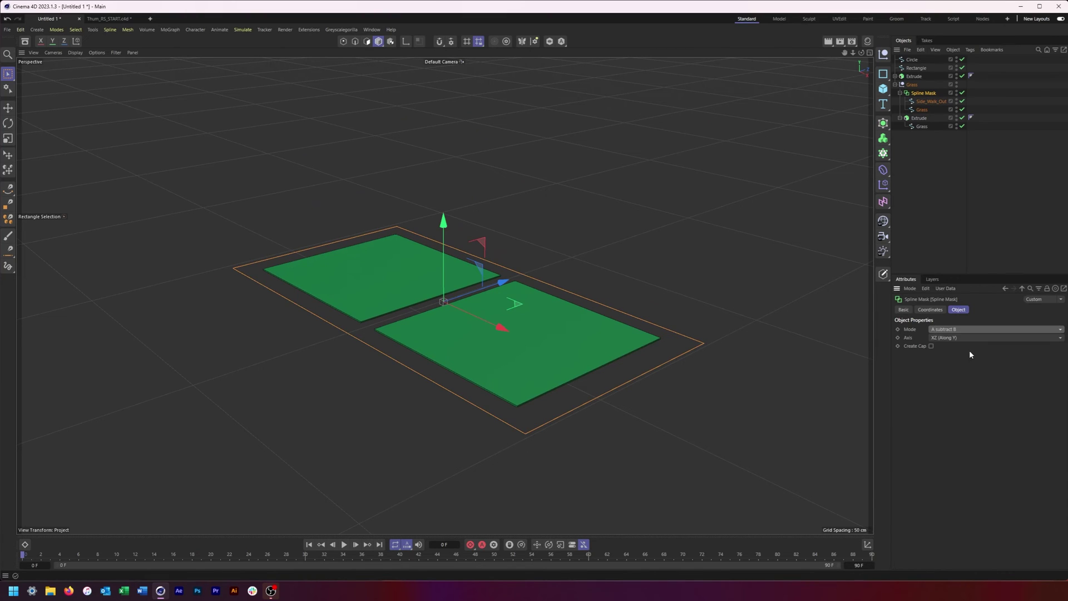
Raise the Spline Mask outlines above the grass slabs
drag(441, 227, 439, 171)
key(ctrl+z)
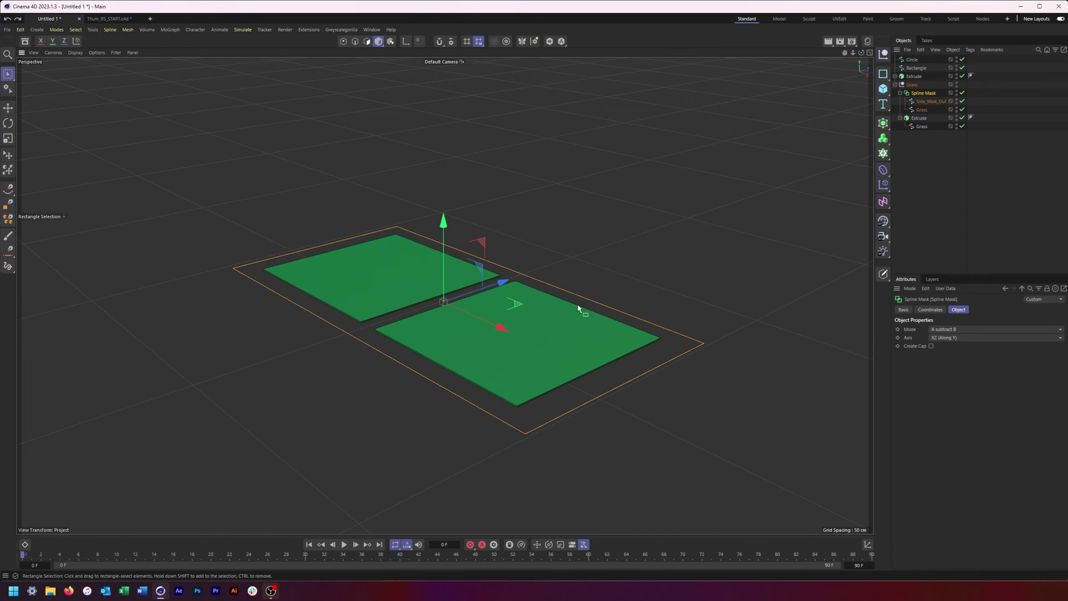
alt+drag(532, 309, 544, 299)
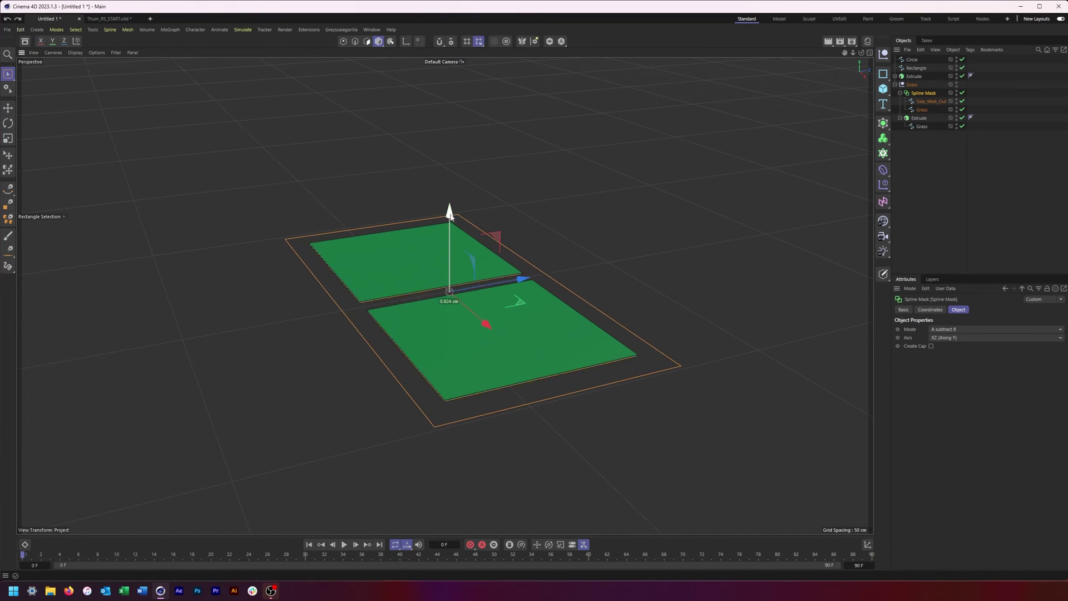
drag(443, 221, 389, 108)
alt+drag(601, 215, 623, 219)
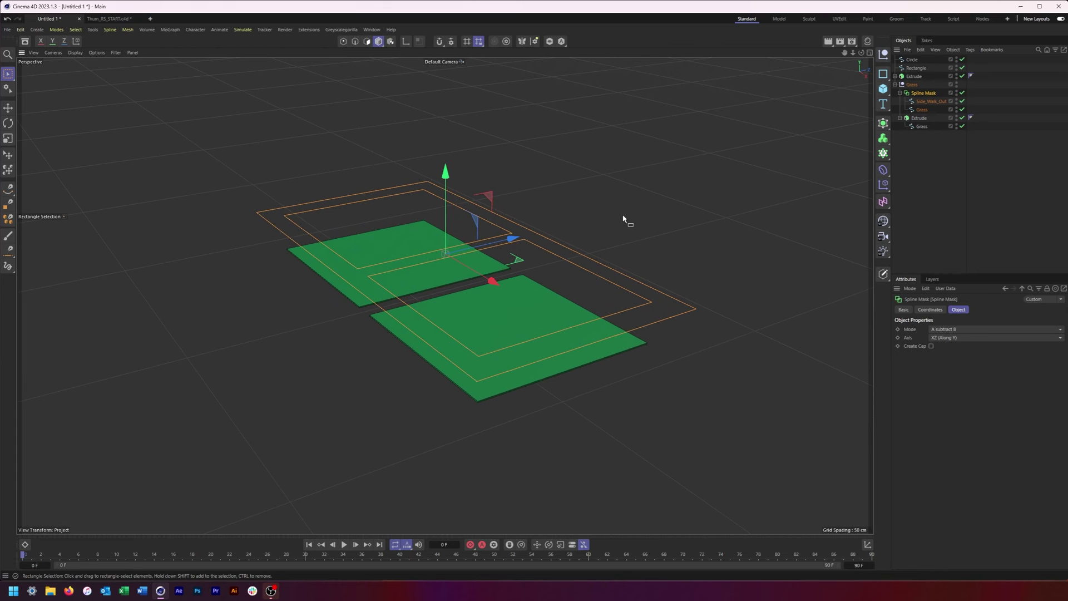
Undo the mask lift and extrude the Spline Mask with a 4 cm offset
key(ctrl+z)
click(883, 123)
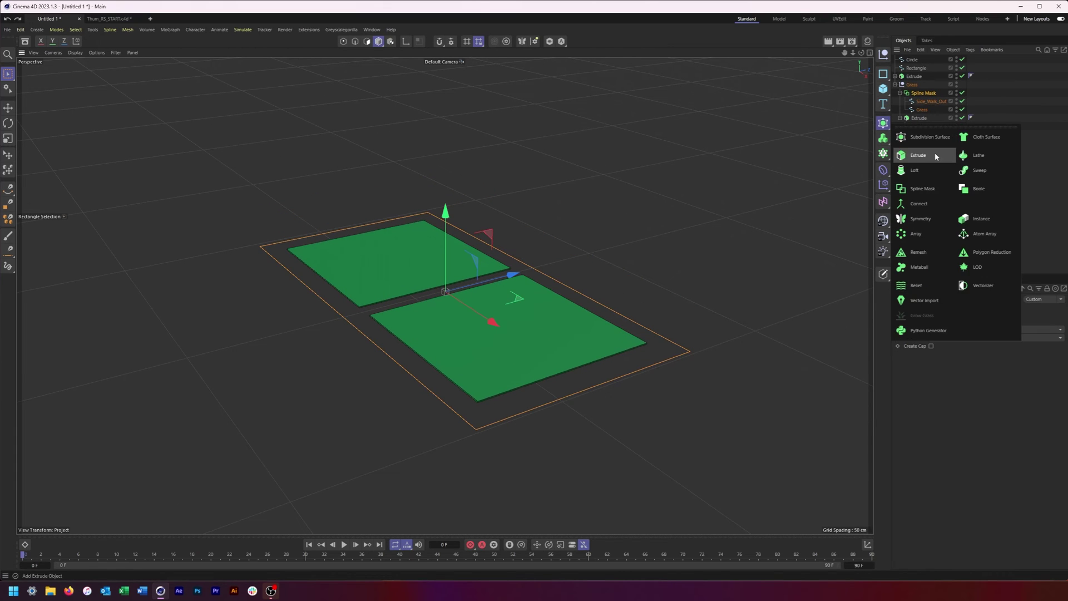
alt+click(935, 156)
double_click(969, 338)
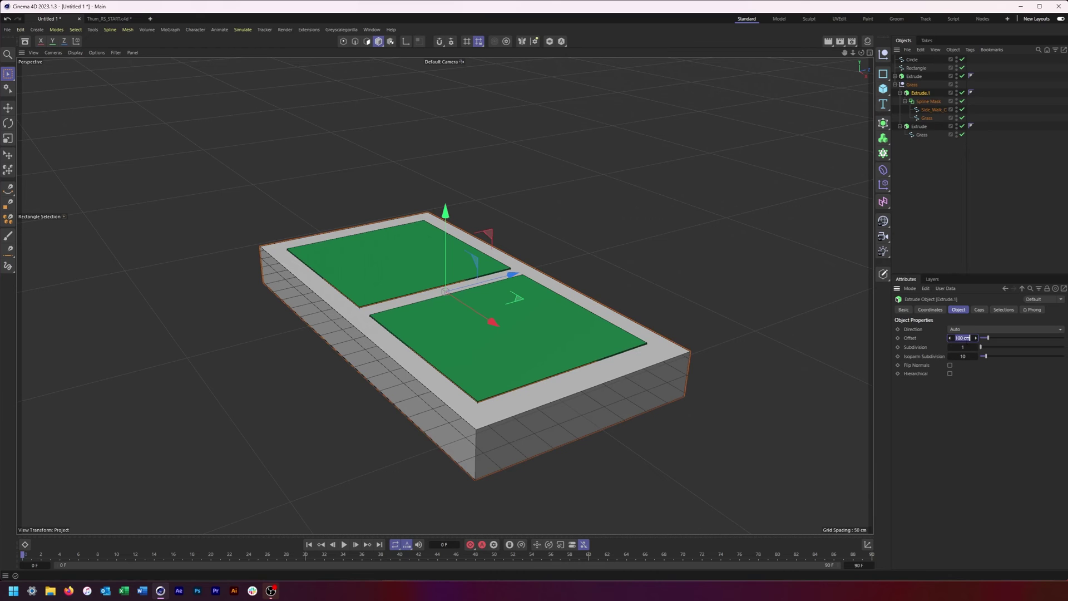
text(4)
key(Return)
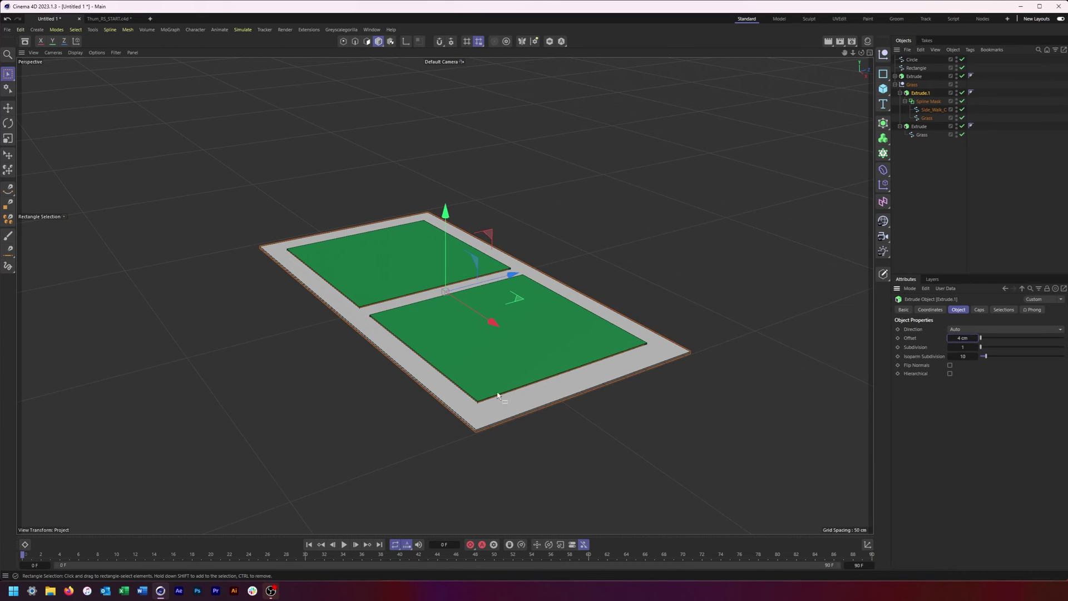
Lift the sidewalk slab along Y and view it from above
scroll(531, 349, up, 5)
alt+drag(531, 349, 520, 324)
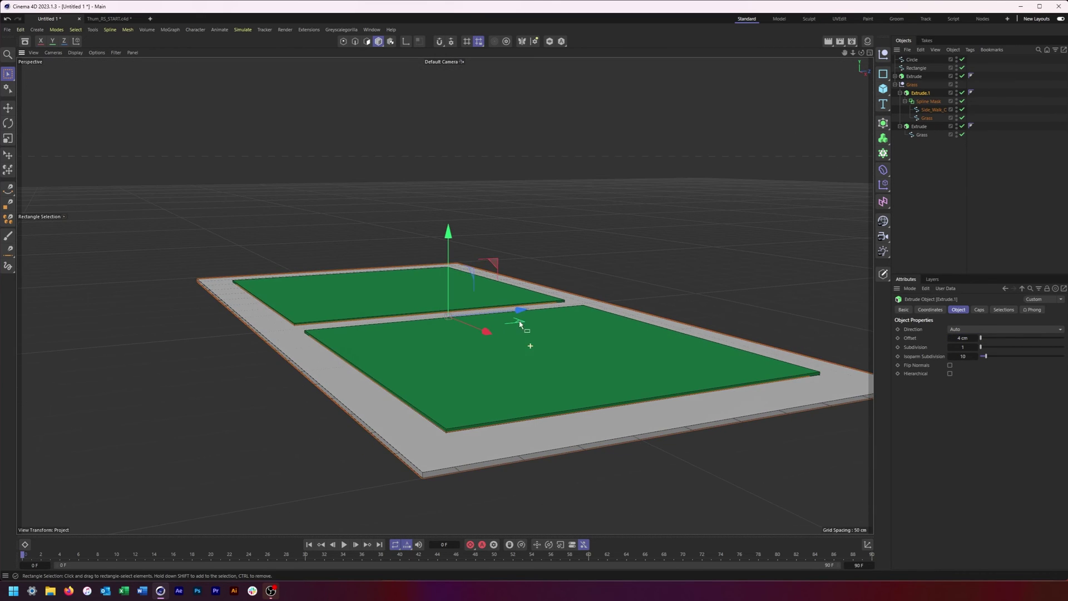
drag(449, 244, 449, 206)
alt+drag(457, 267, 448, 357)
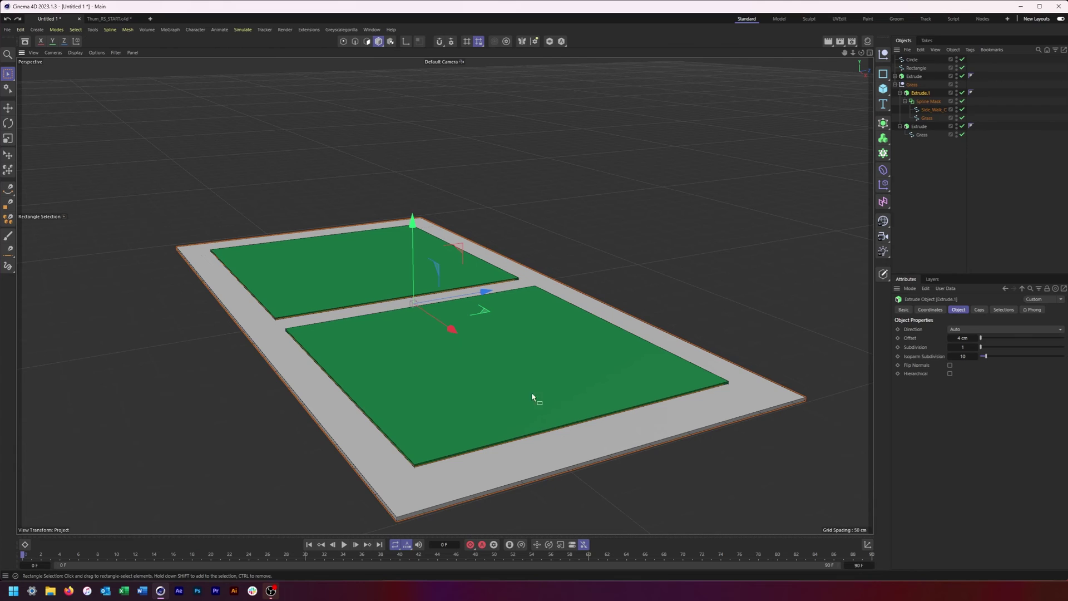
click(928, 118)
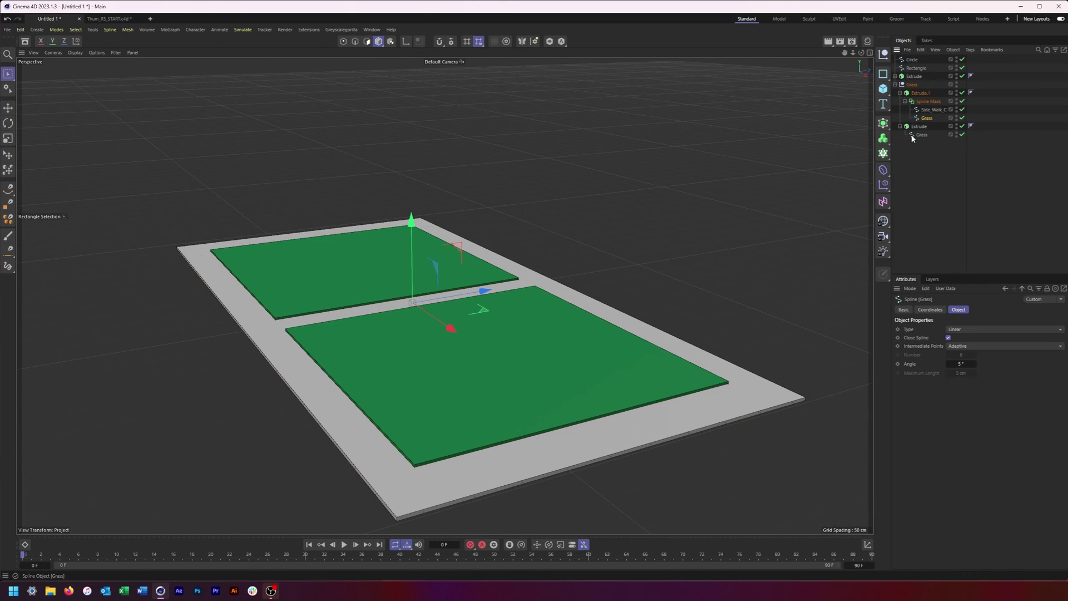
click(918, 134)
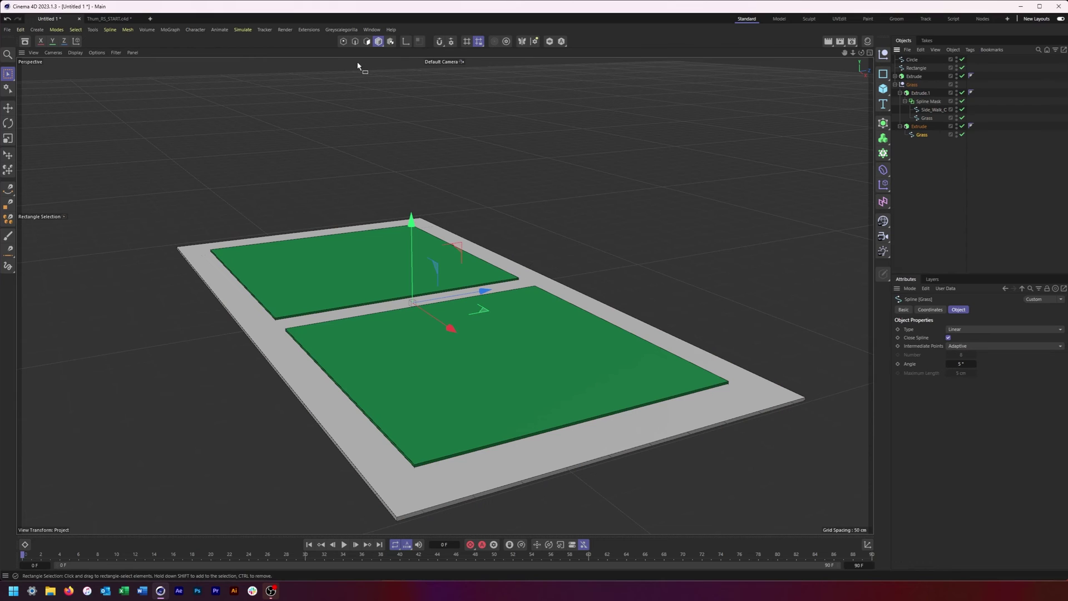
click(343, 41)
click(8, 74)
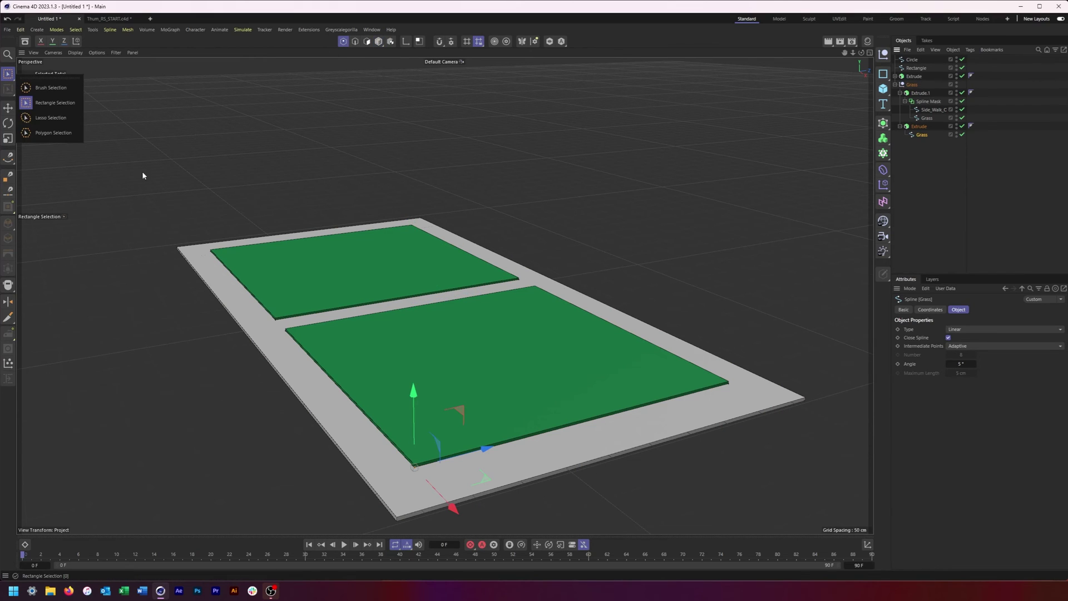
click(55, 102)
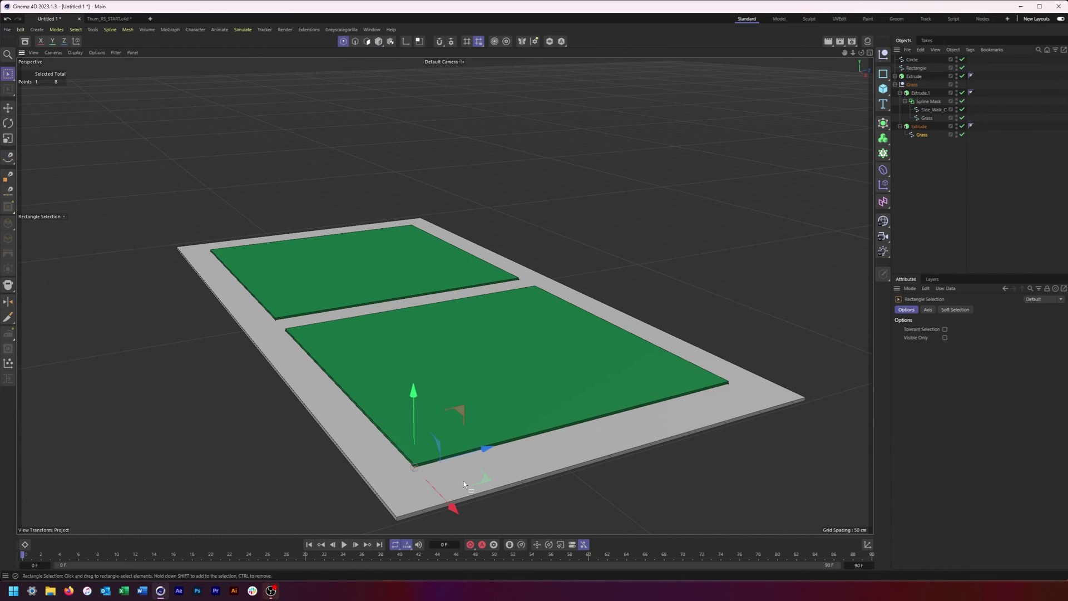
drag(453, 508, 555, 434)
key(ctrl+z)
shift+drag(750, 362, 676, 416)
drag(639, 452, 883, 259)
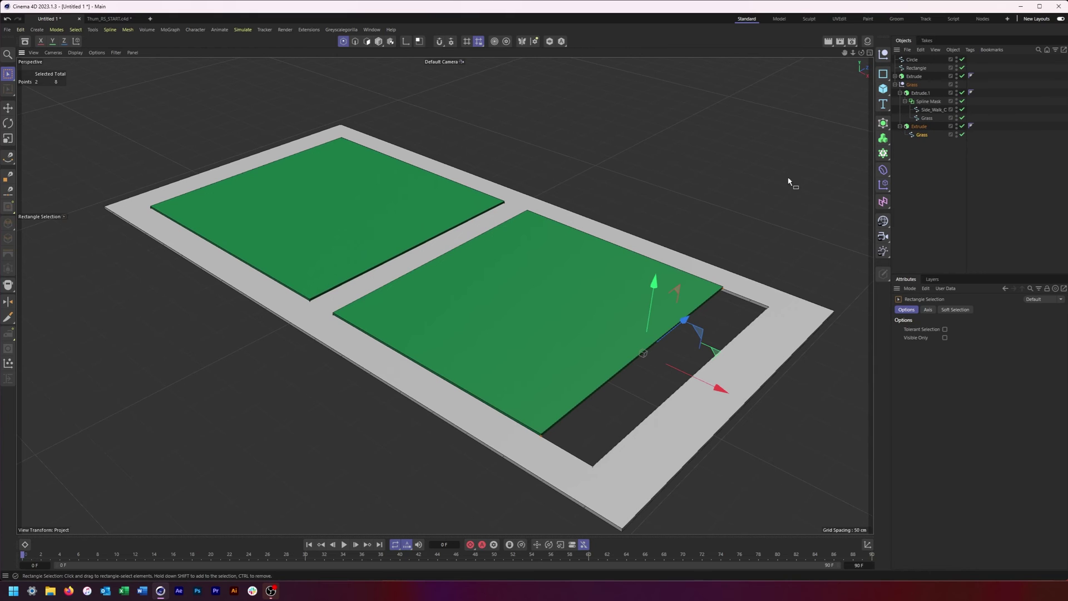
alt+drag(647, 345, 594, 341)
key(ctrl+z)
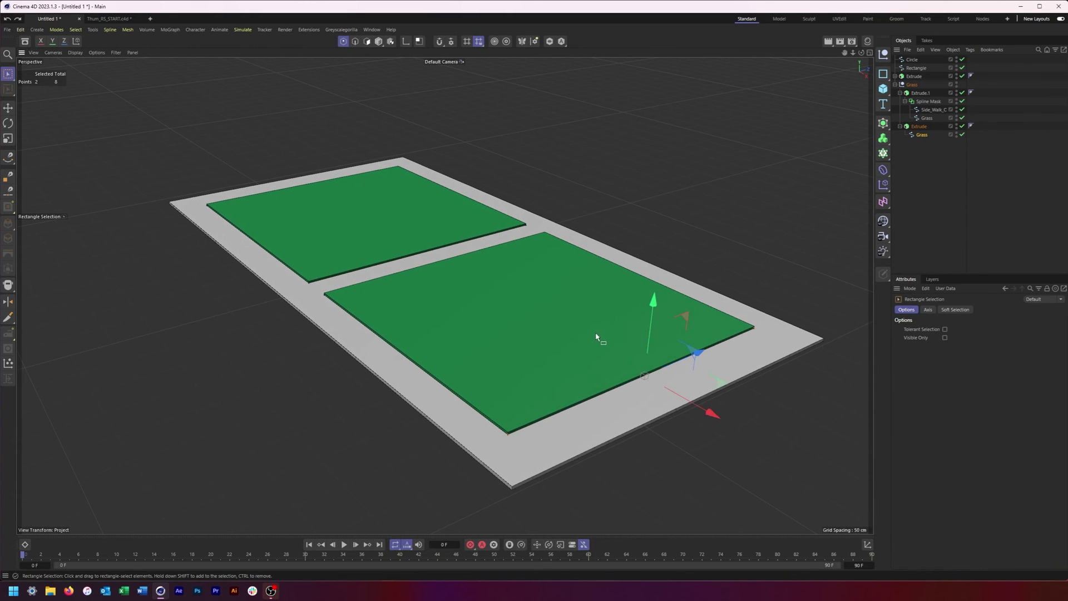
alt+drag(608, 338, 584, 336)
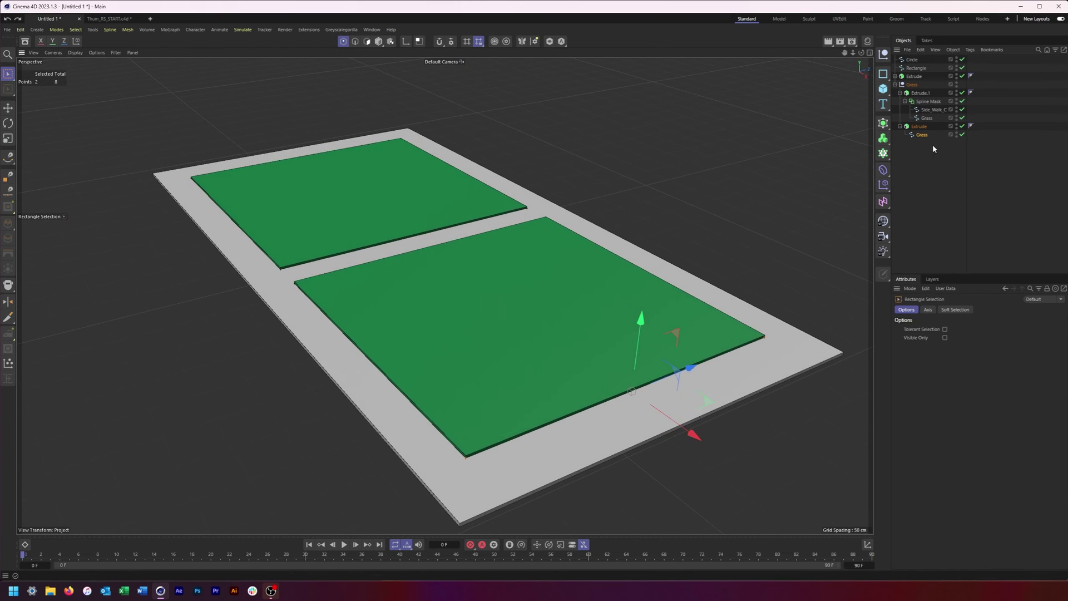
click(921, 135)
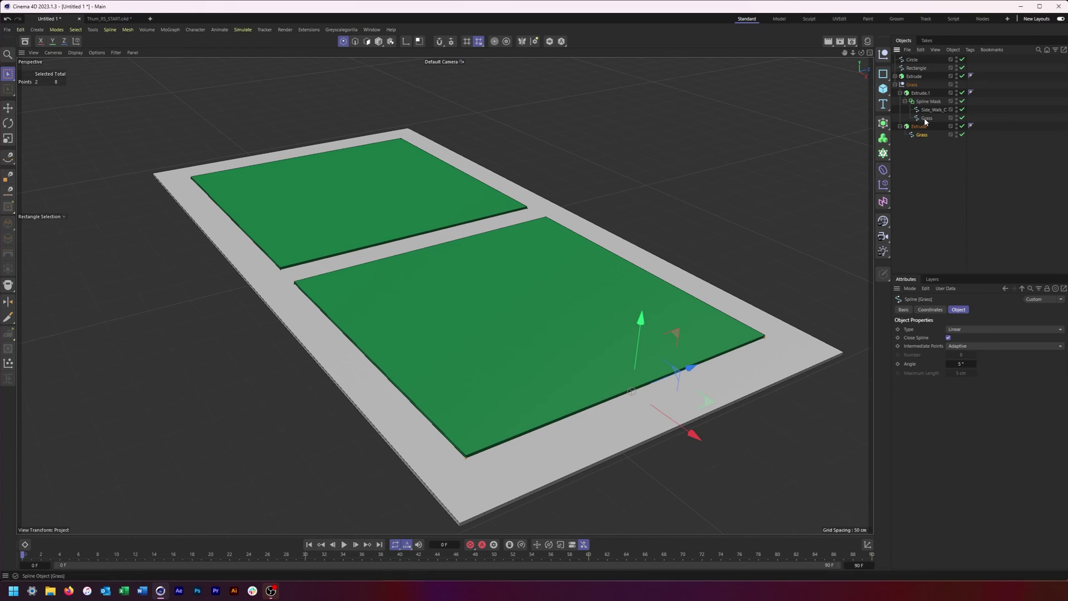
click(926, 118)
key(Delete)
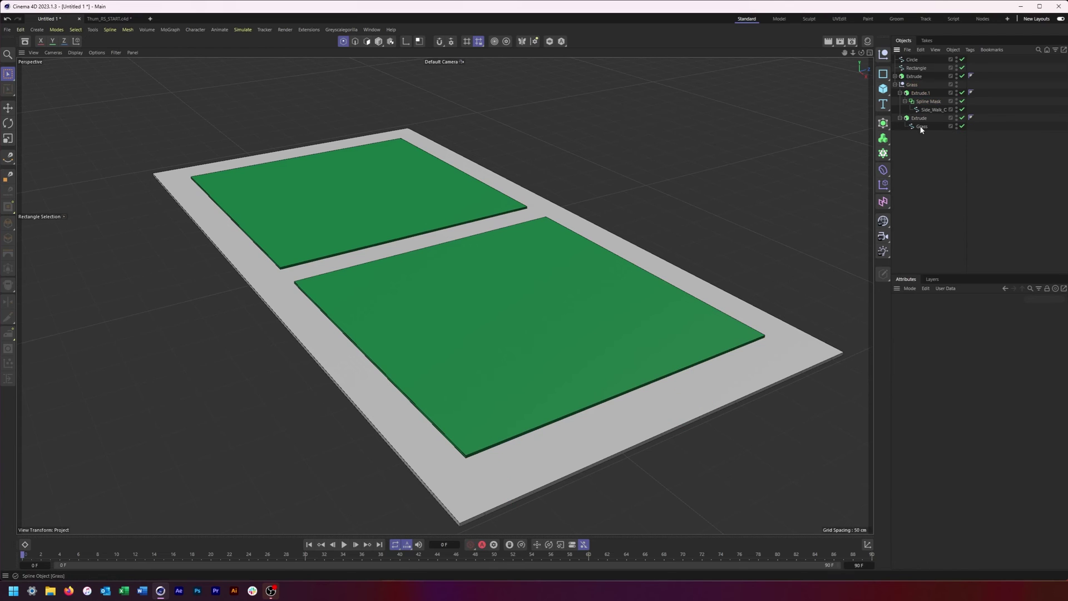
click(920, 93)
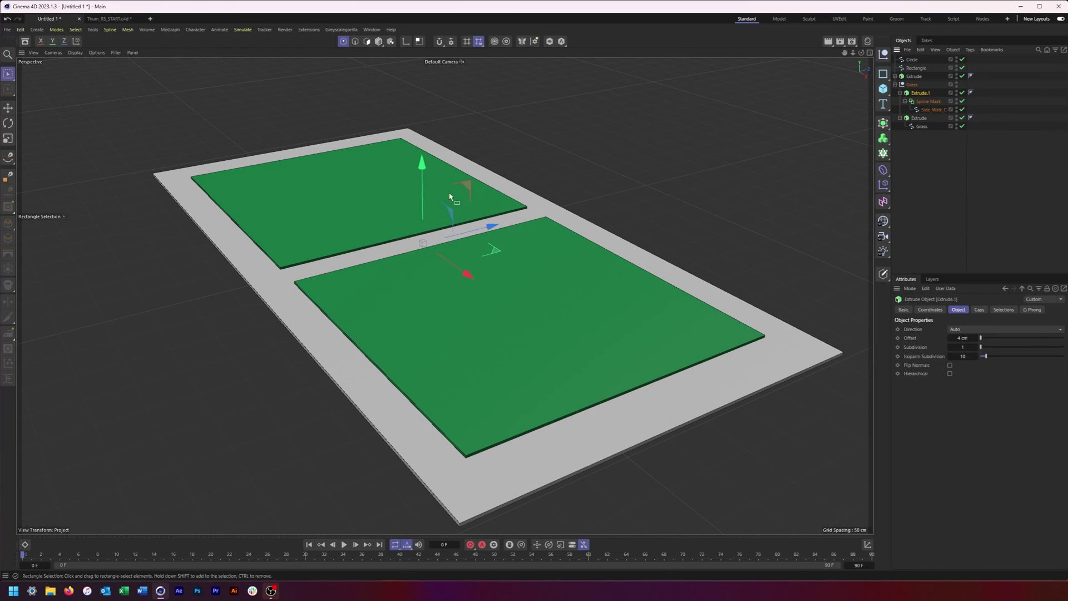
drag(423, 178, 414, 137)
key(ctrl+z)
scroll(519, 432, up, 3)
scroll(519, 432, up, 2)
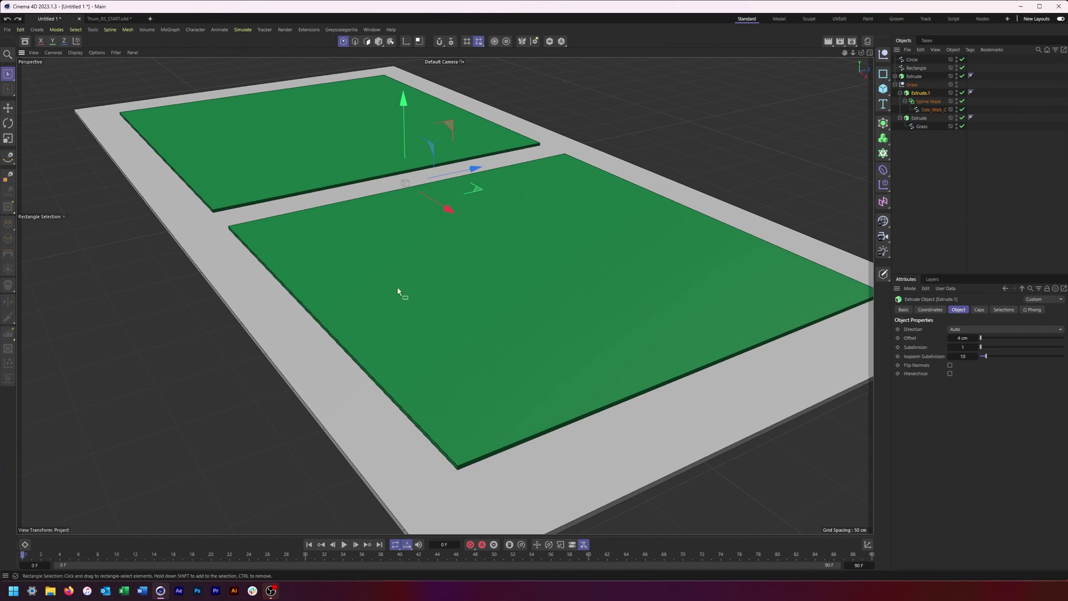
scroll(492, 327, down, 2)
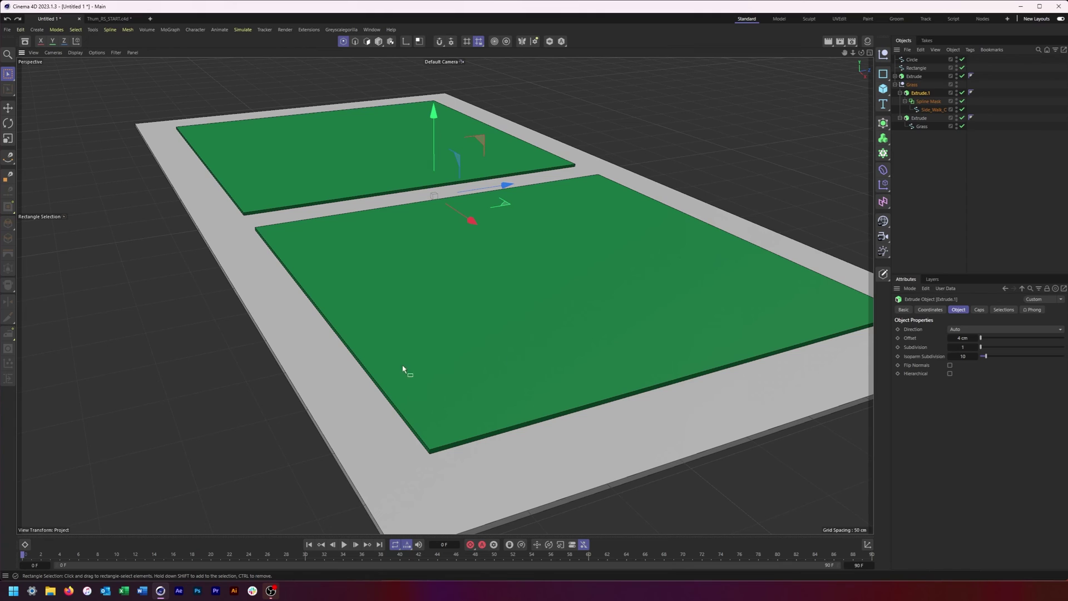
Set the grass extrusion's offset to 0 cm
click(924, 102)
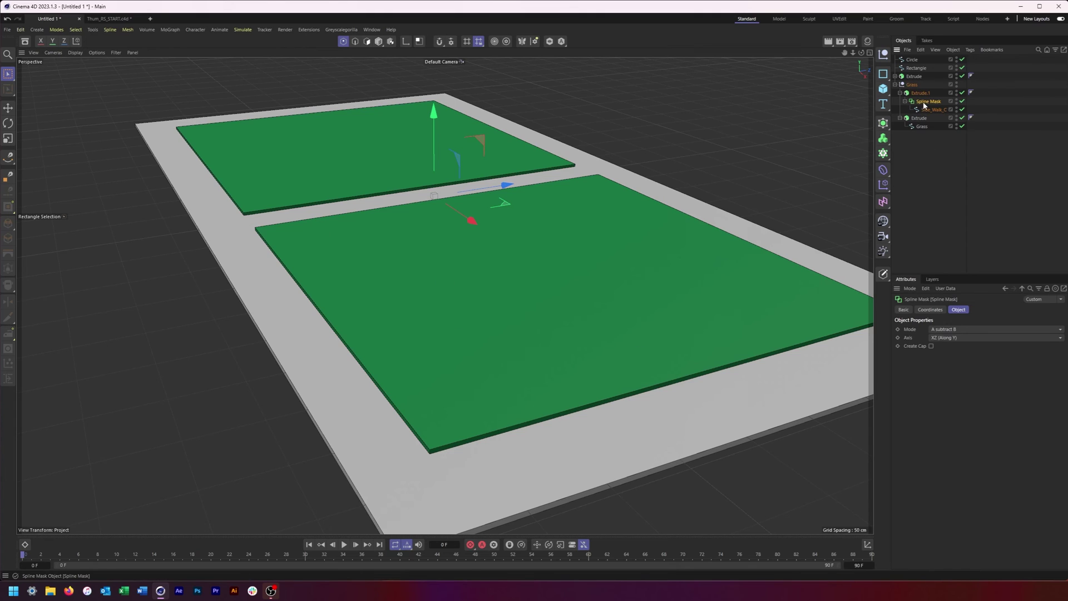
click(922, 93)
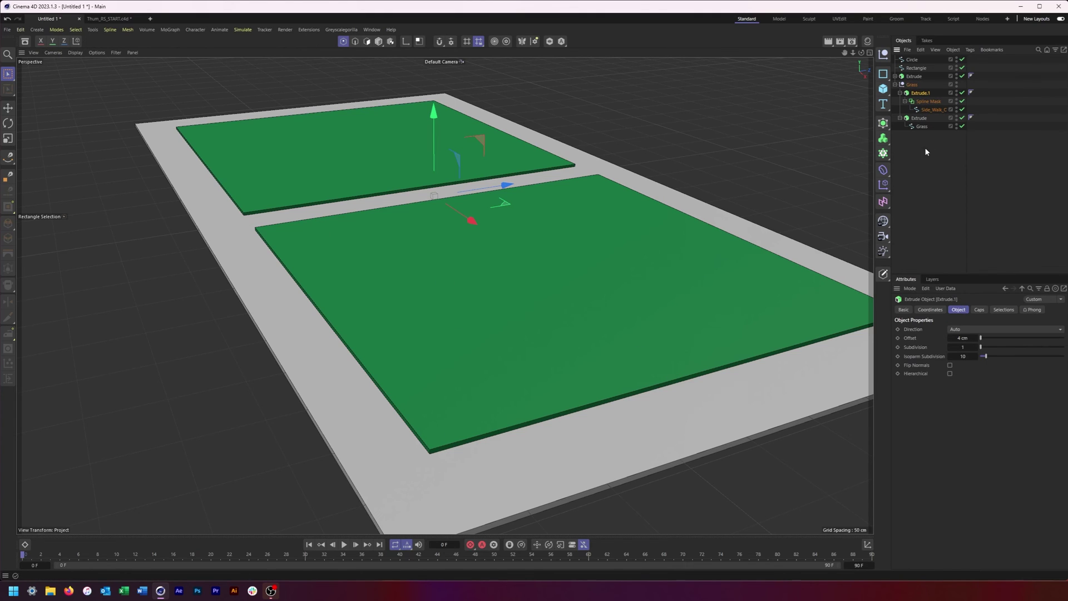
key(Down)
key(Down)
key(Down)
click(971, 337)
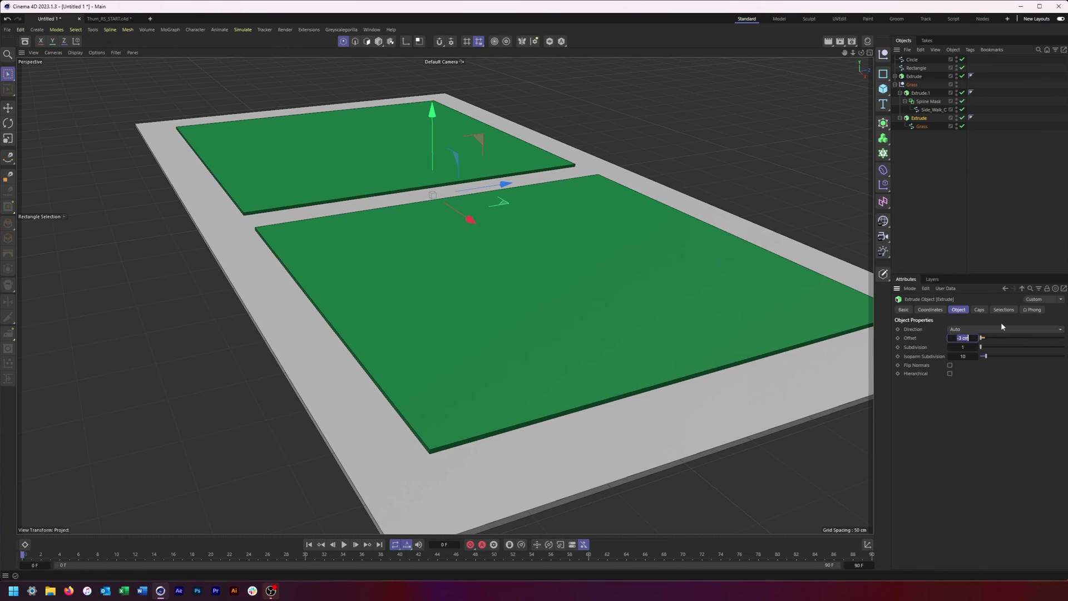
text(0)
key(Return)
Set the sidewalk Extrude.1 offset to -5 cm and inspect the resulting slab
scroll(621, 342, up, 3)
scroll(621, 340, down, 3)
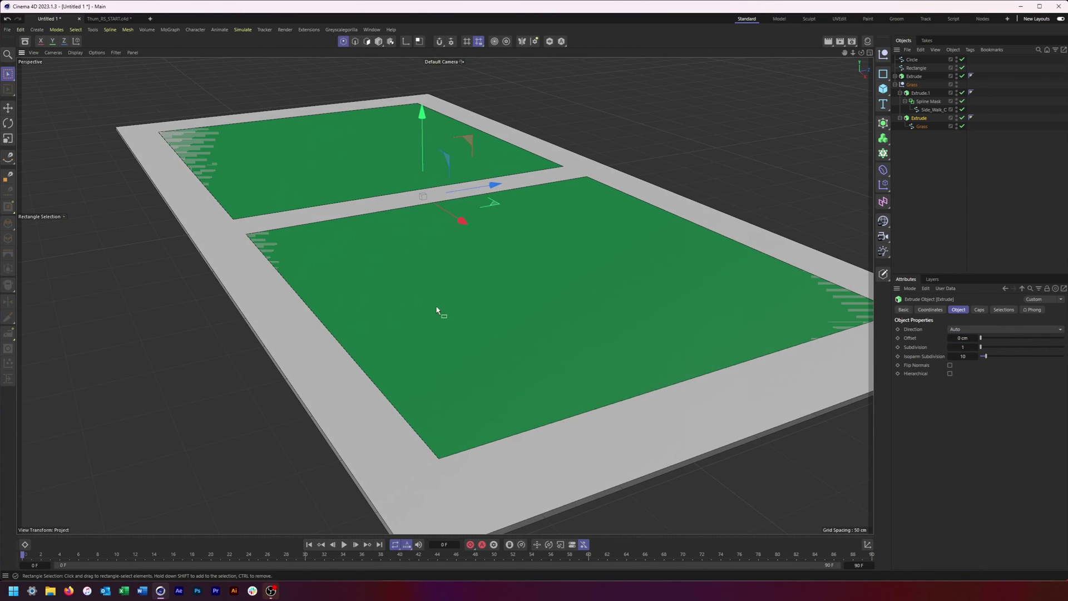
scroll(340, 242, up, 4)
scroll(273, 245, down, 1)
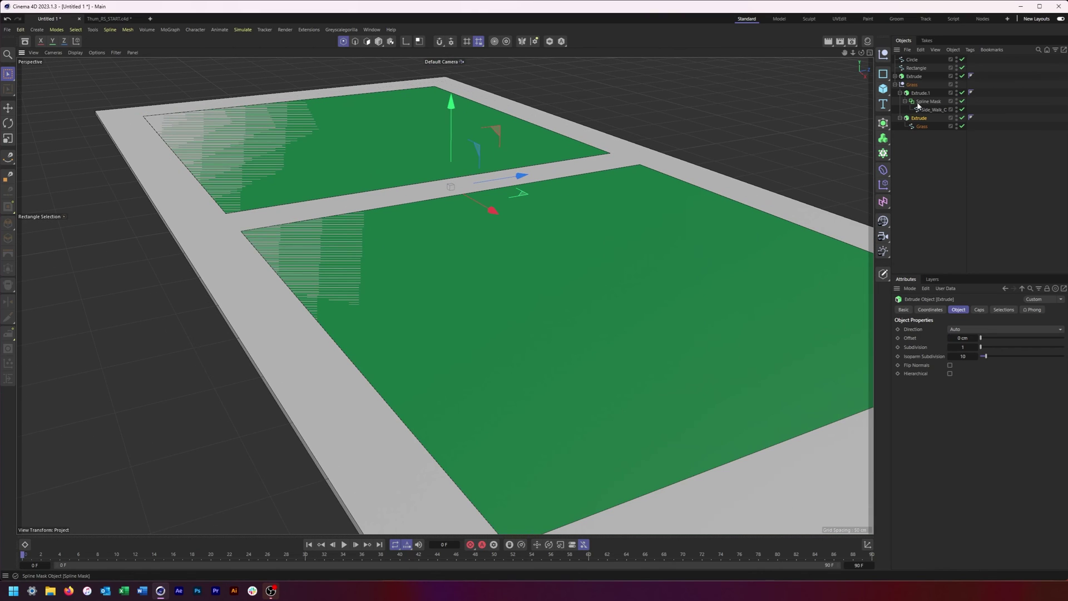
click(920, 93)
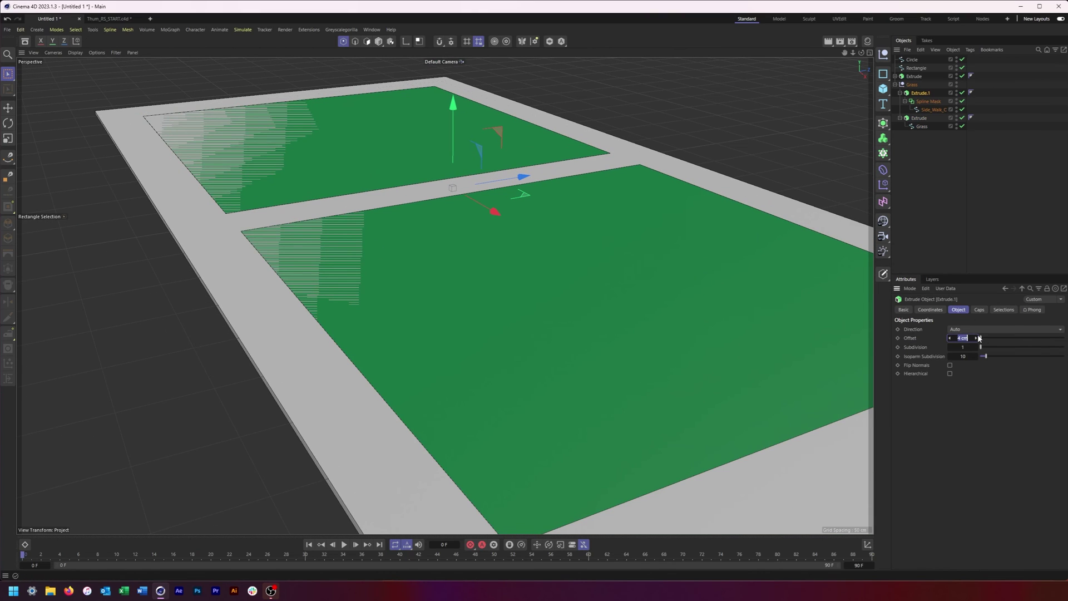
text(-5)
key(Return)
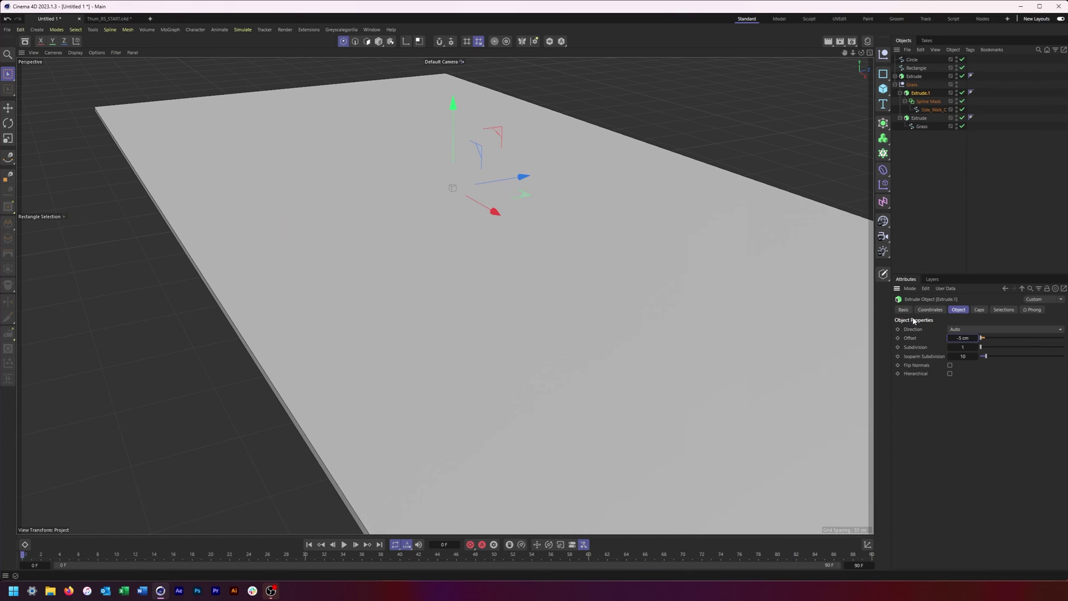
alt+drag(496, 316, 416, 225)
scroll(504, 285, down, 3)
alt+drag(464, 299, 579, 332)
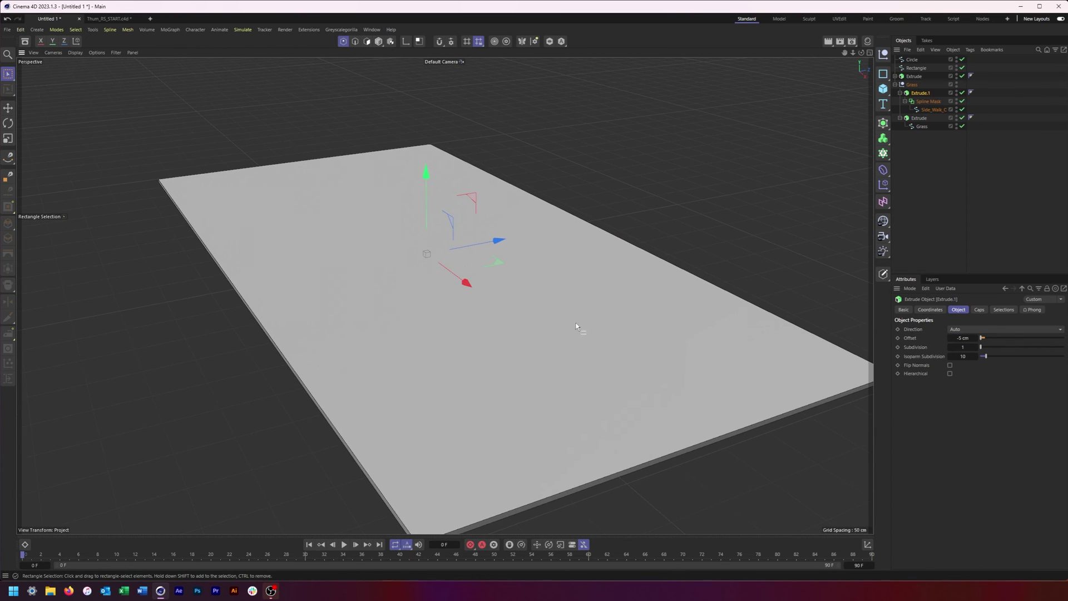
click(933, 127)
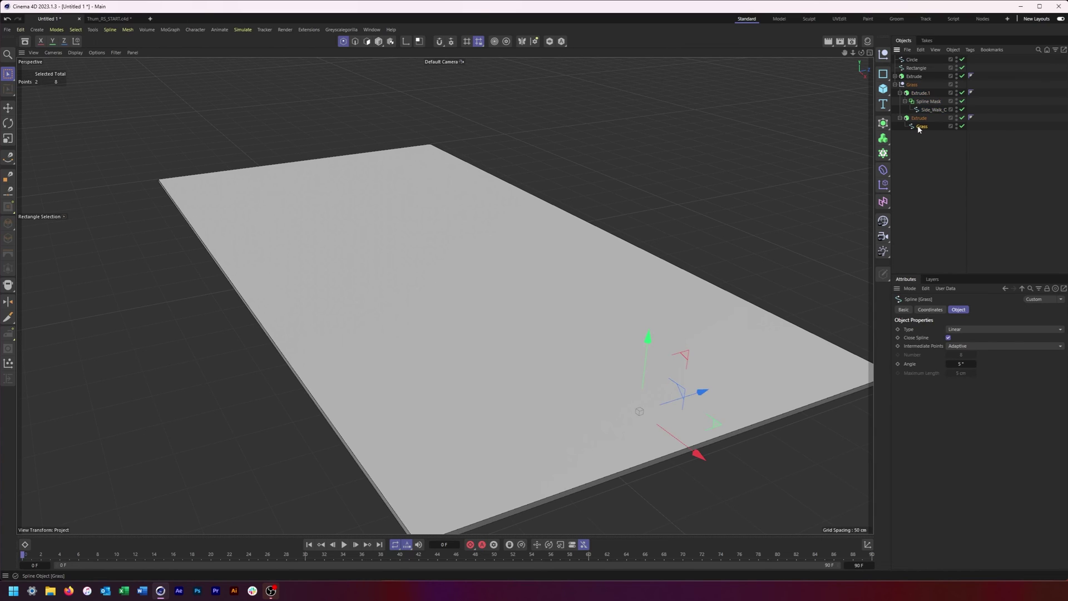
Create a Grass Instance and place it in the Spline Mask below the sidewalk spline
click(885, 125)
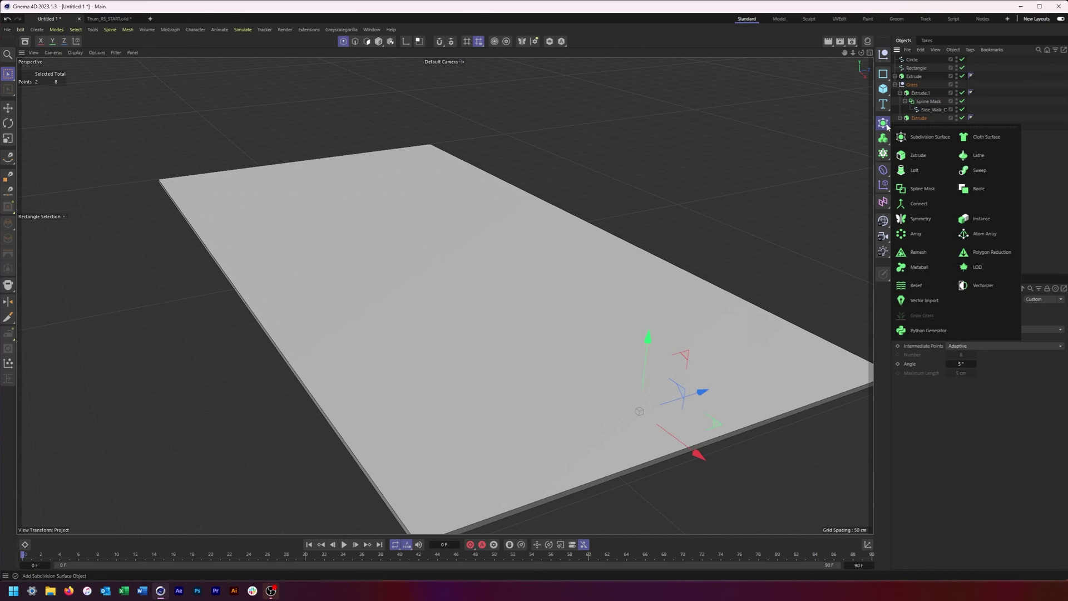
click(979, 218)
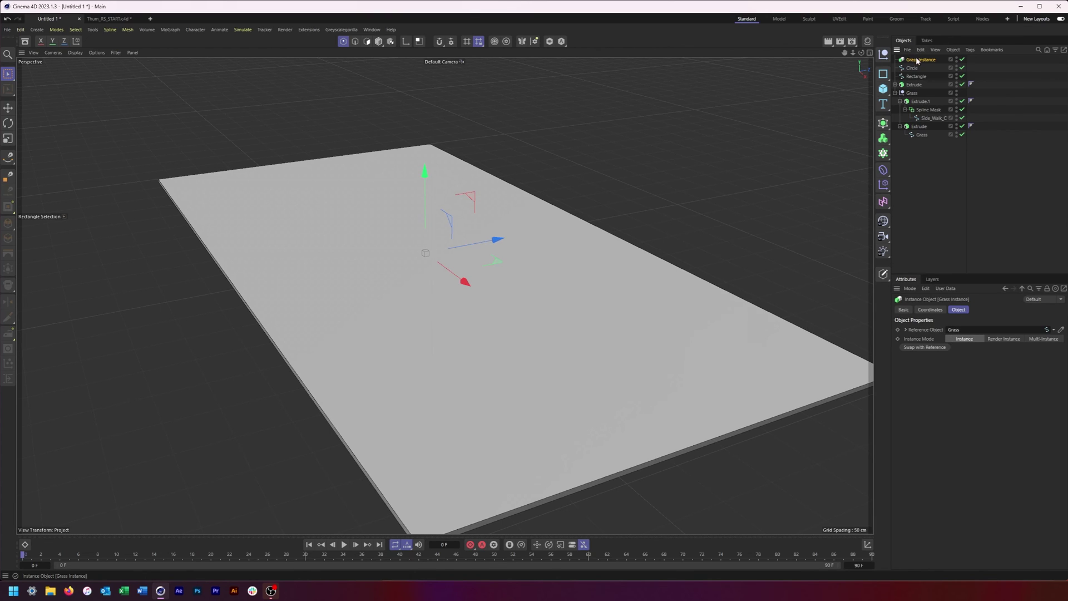
drag(920, 60, 935, 123)
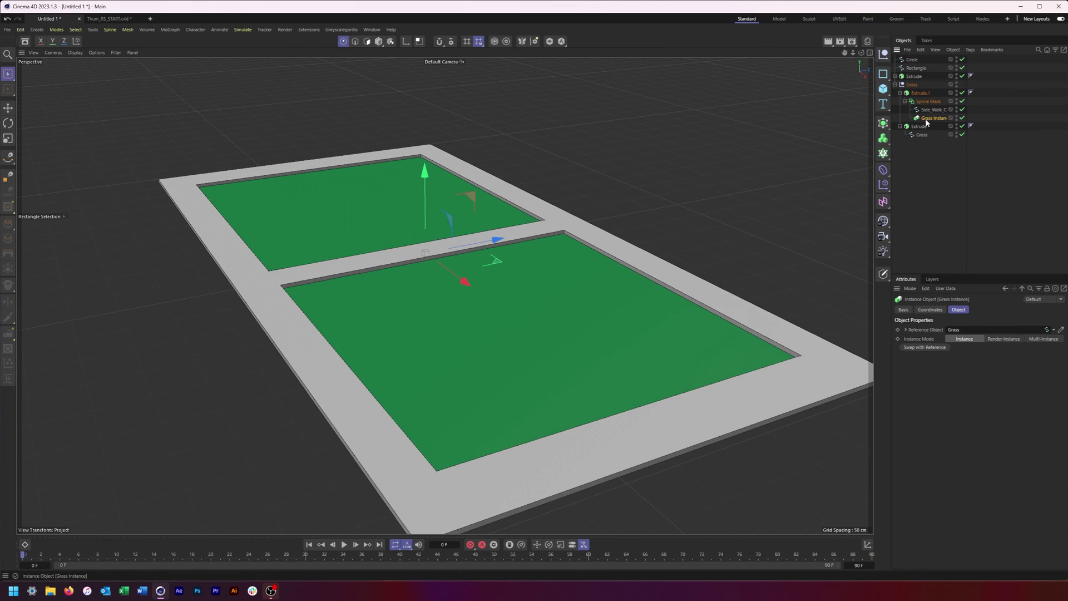
click(919, 136)
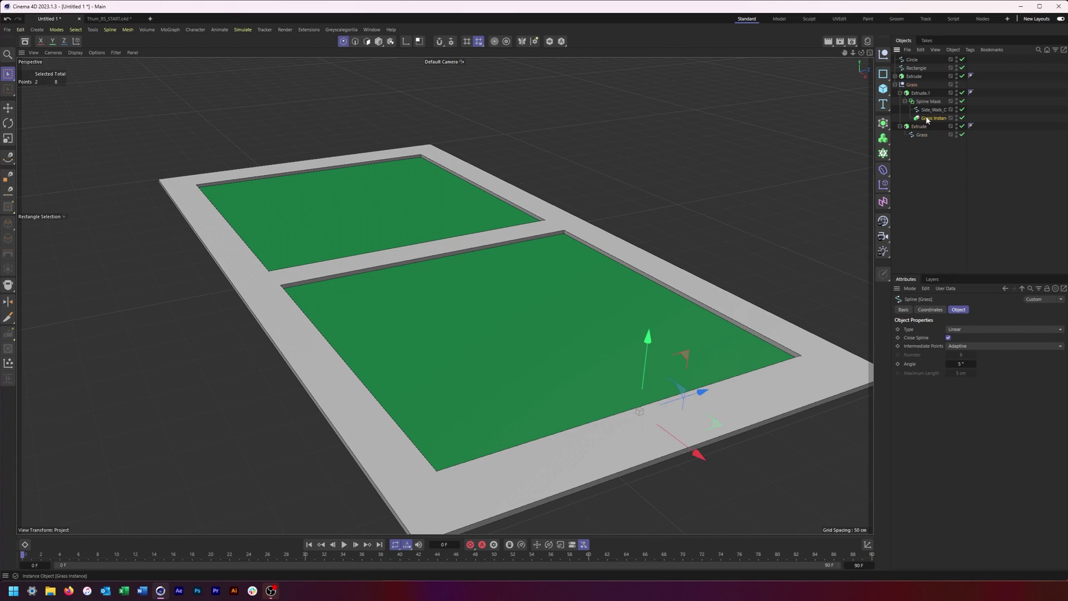
click(917, 118)
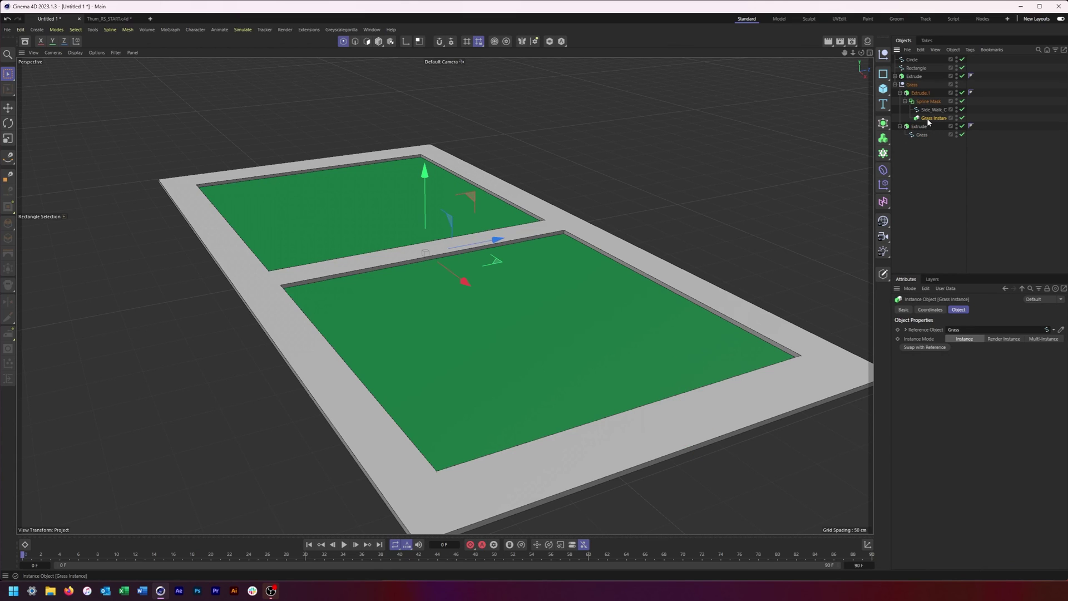
click(922, 134)
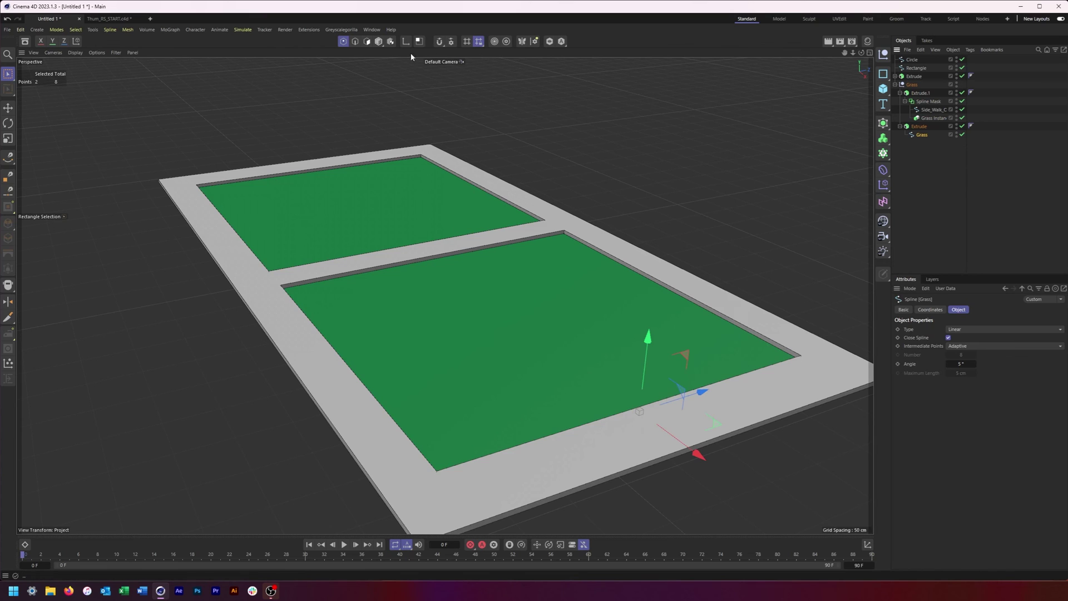
Shift the Grass spline's left-edge points along X to match the cut-out border
alt+drag(422, 84, 640, 334)
drag(789, 425, 479, 396)
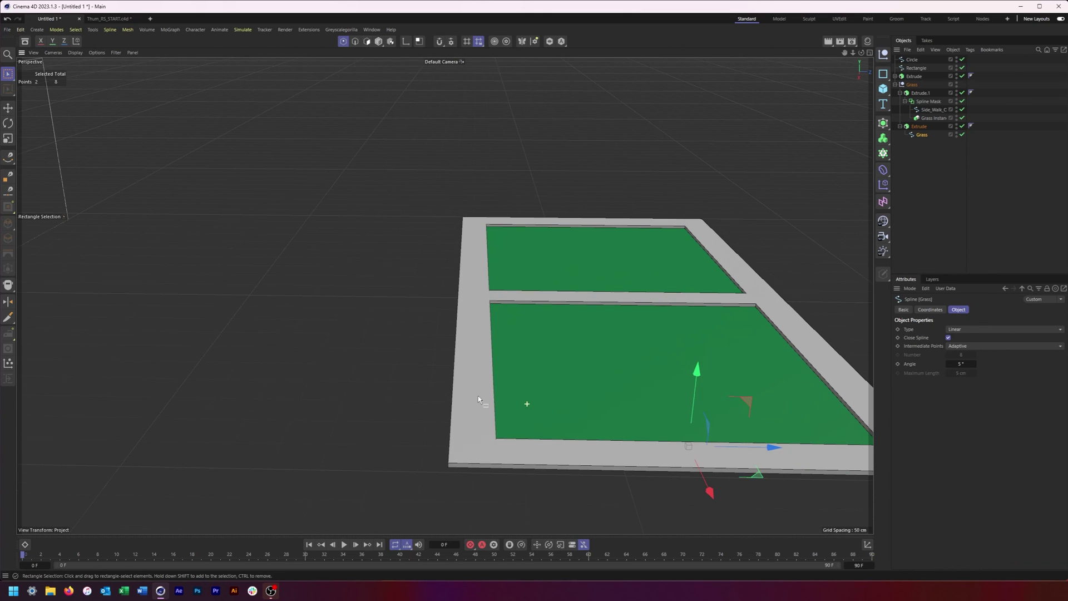
drag(392, 173, 581, 533)
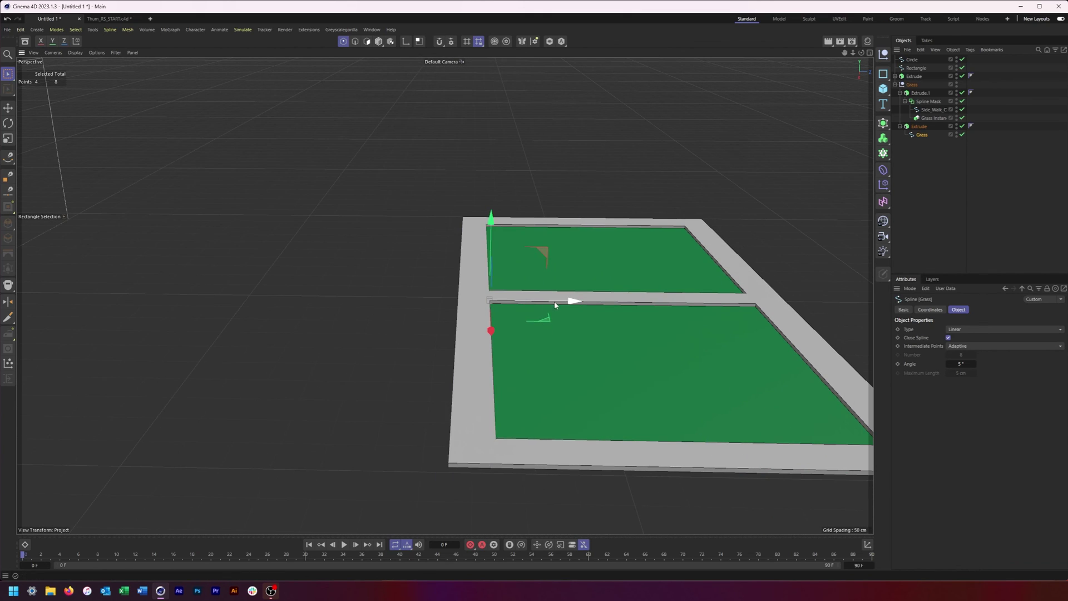
mouse_move(560, 302)
mouse_down()
mouse_move(682, 305)
mouse_move(556, 311)
mouse_up()
alt+drag(521, 353, 574, 312)
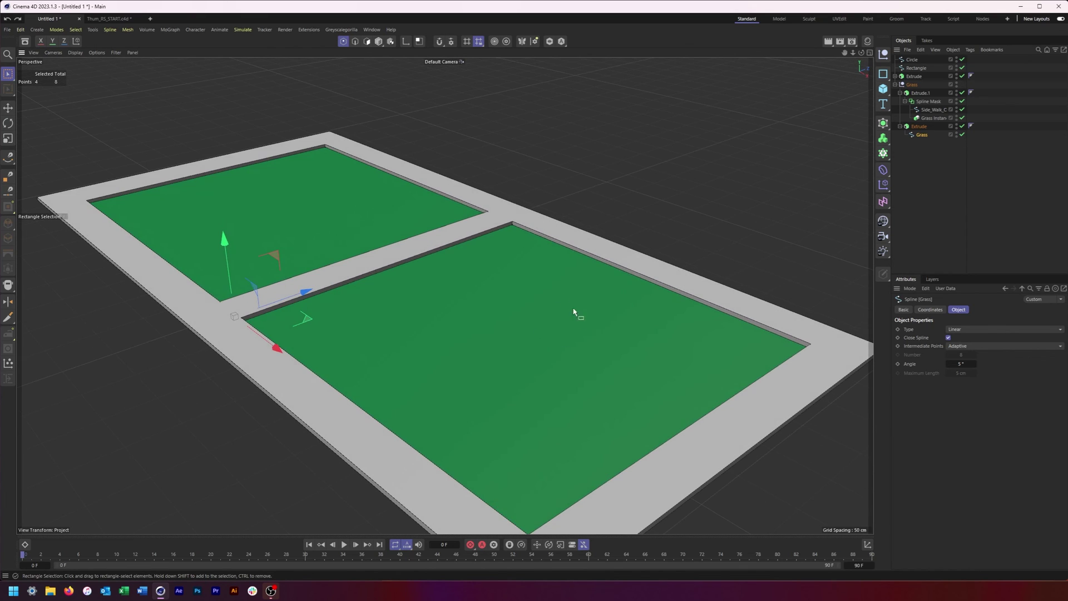
key(Return)
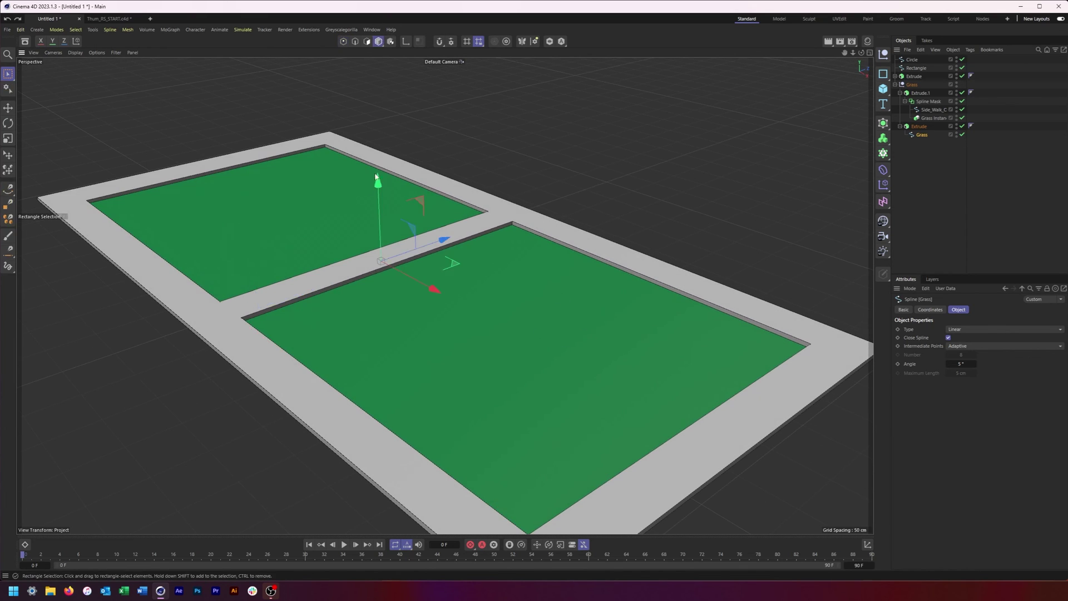
click(276, 203)
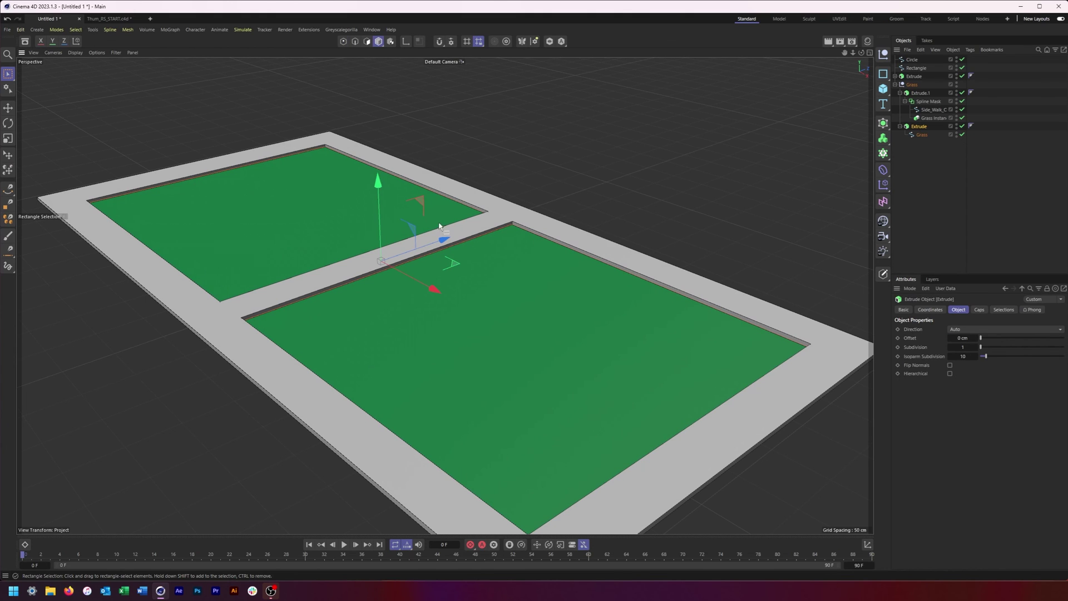
alt+drag(567, 382, 506, 357)
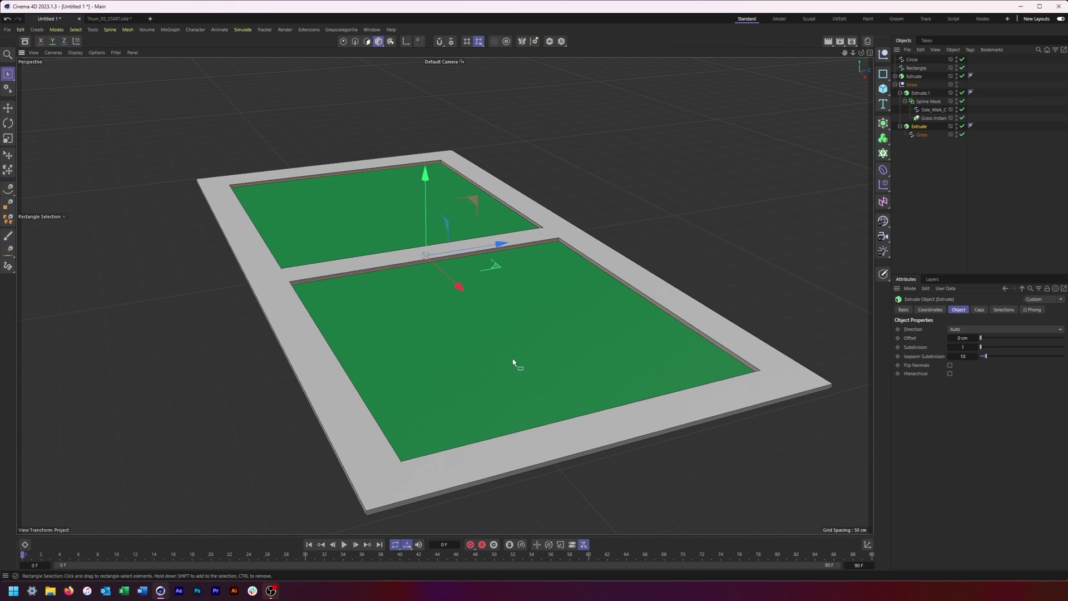
mouse_move(597, 290)
alt+mouse_down()
mouse_move(611, 300)
mouse_move(579, 287)
mouse_move(590, 278)
alt+mouse_up()
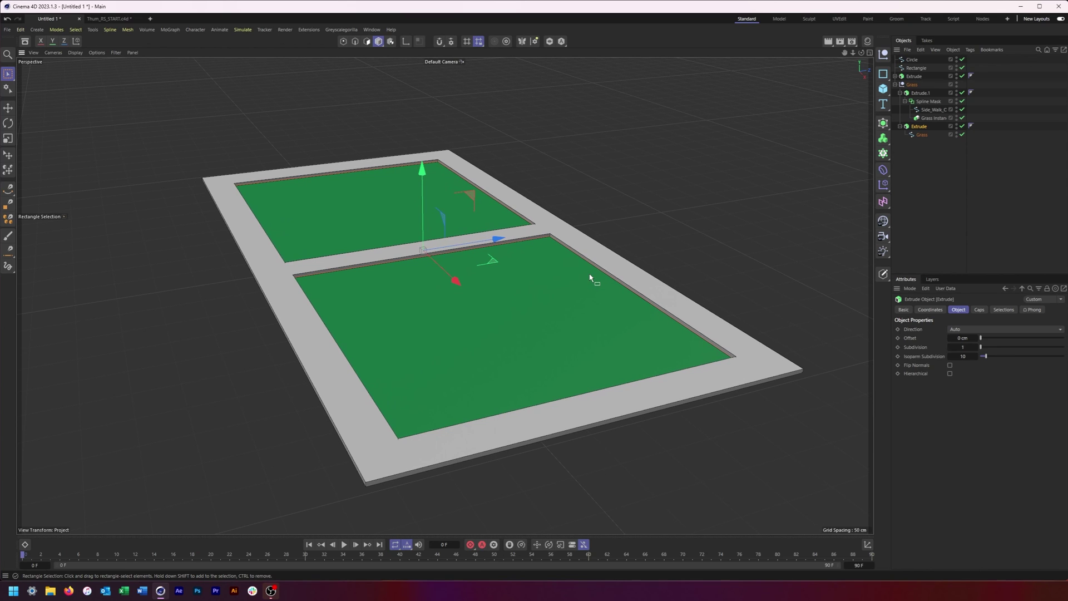
mouse_move(583, 301)
alt+mouse_down()
mouse_move(555, 309)
mouse_move(567, 310)
mouse_move(578, 289)
alt+mouse_up()
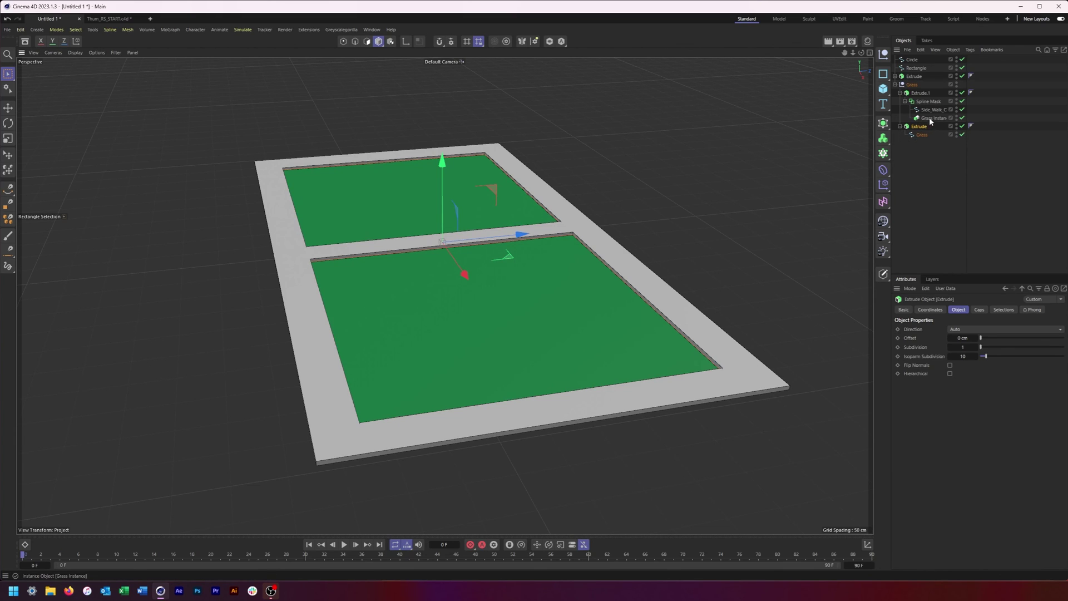
alt+drag(630, 219, 636, 214)
alt+middle_drag(636, 213, 642, 221)
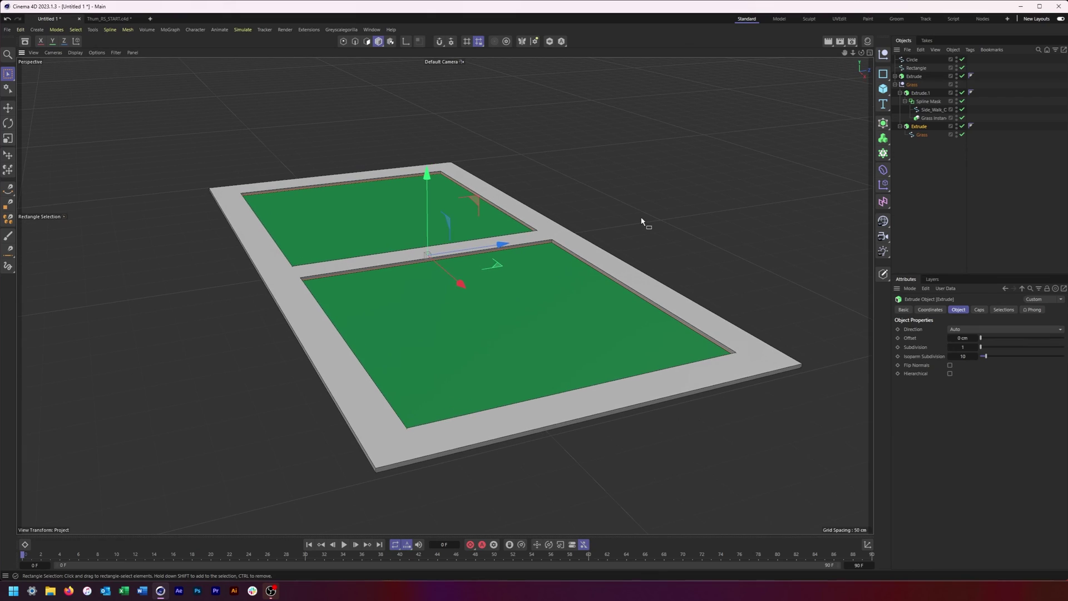